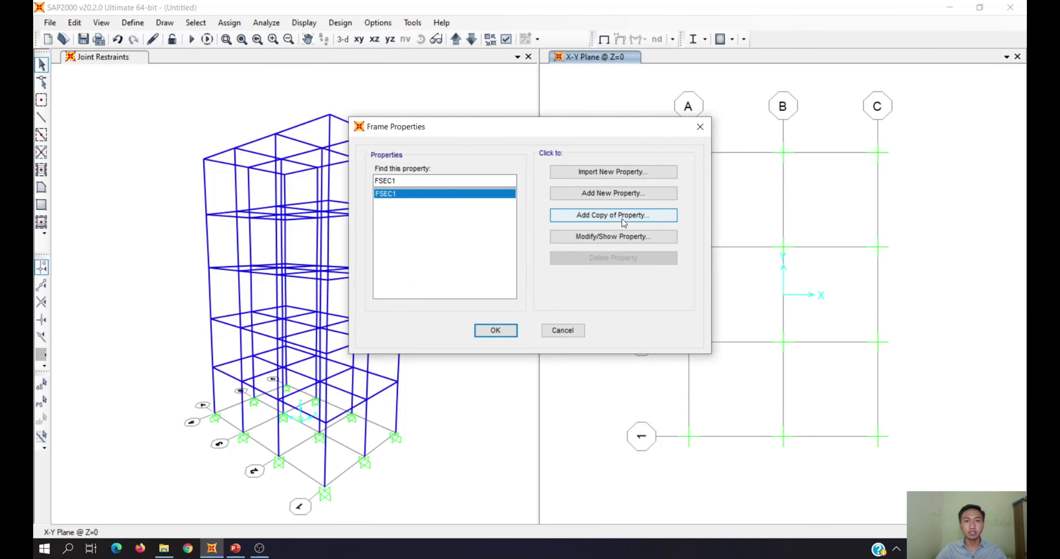
Add a new rectangular concrete frame section and name it B 15x30
click(591, 196)
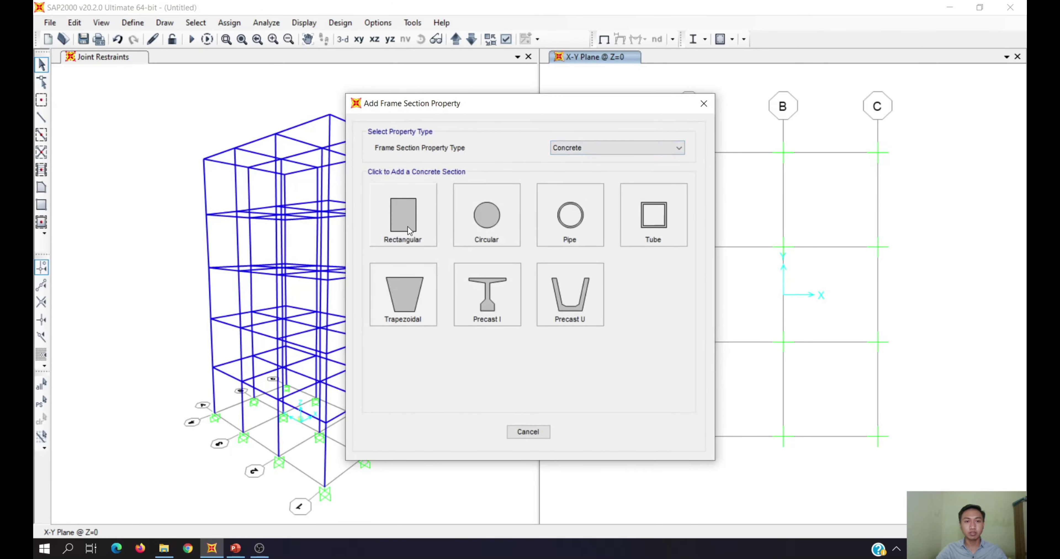
click(404, 218)
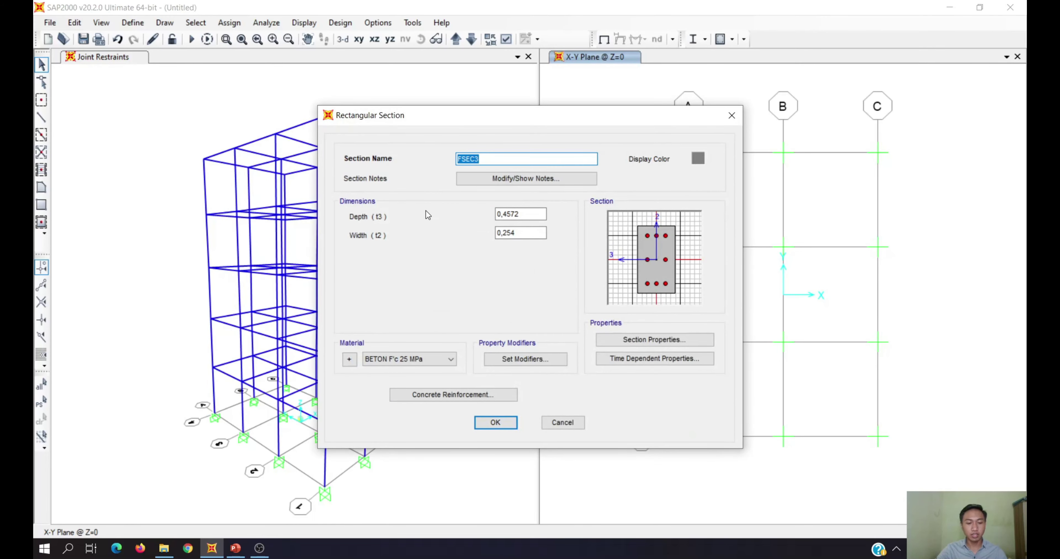
text(B 15x30)
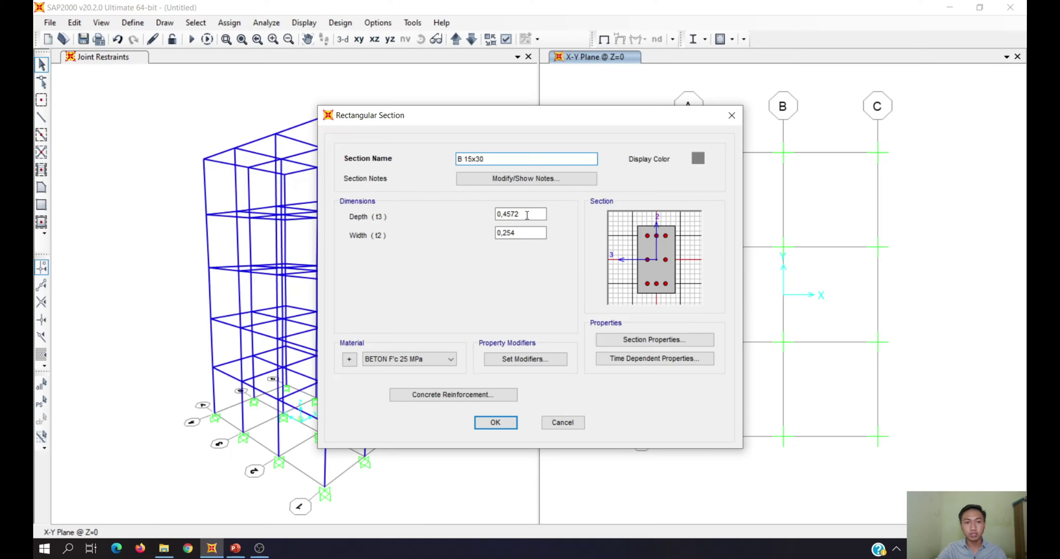
Set the B 15x30 section's depth to 0,3 and width to 0,15, with BETON F'c 25 MPa as its material
drag(527, 215, 494, 214)
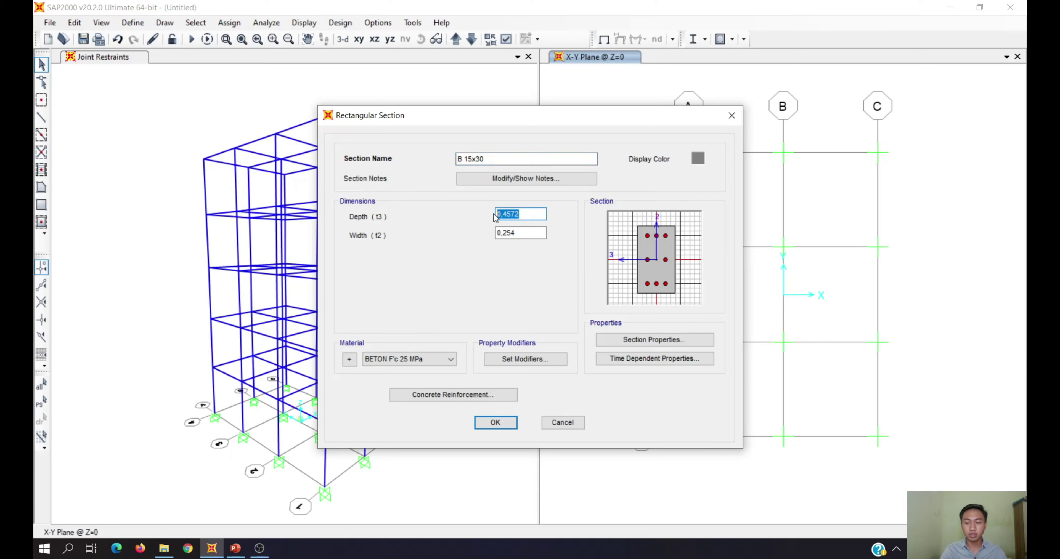
text(0)
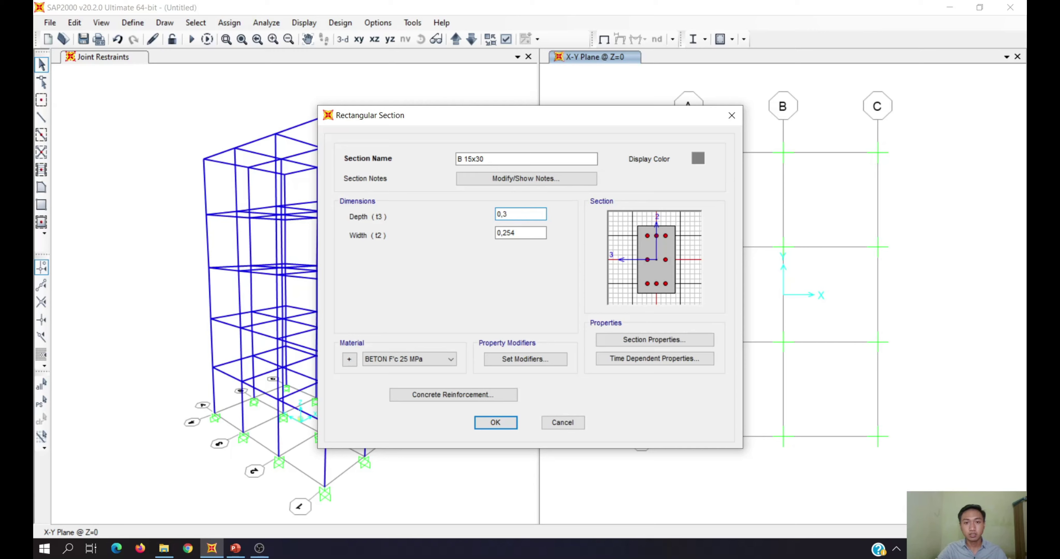
text(,3)
key(Tab)
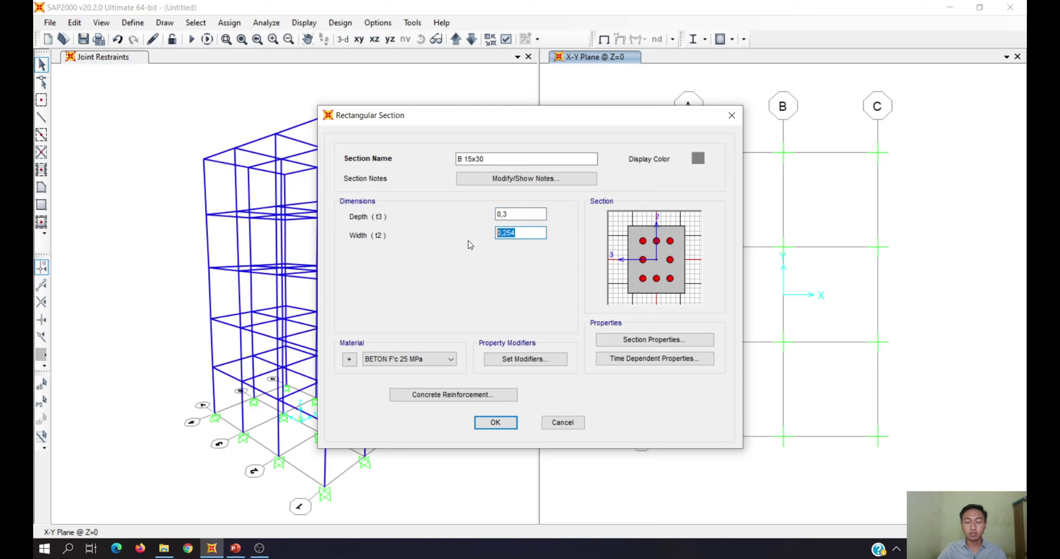
text(0,15)
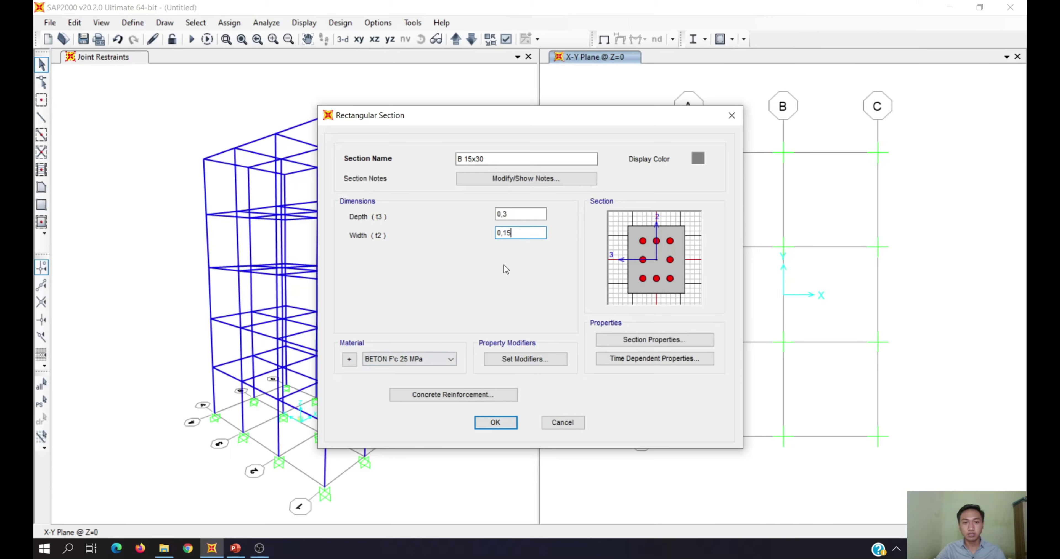
click(414, 357)
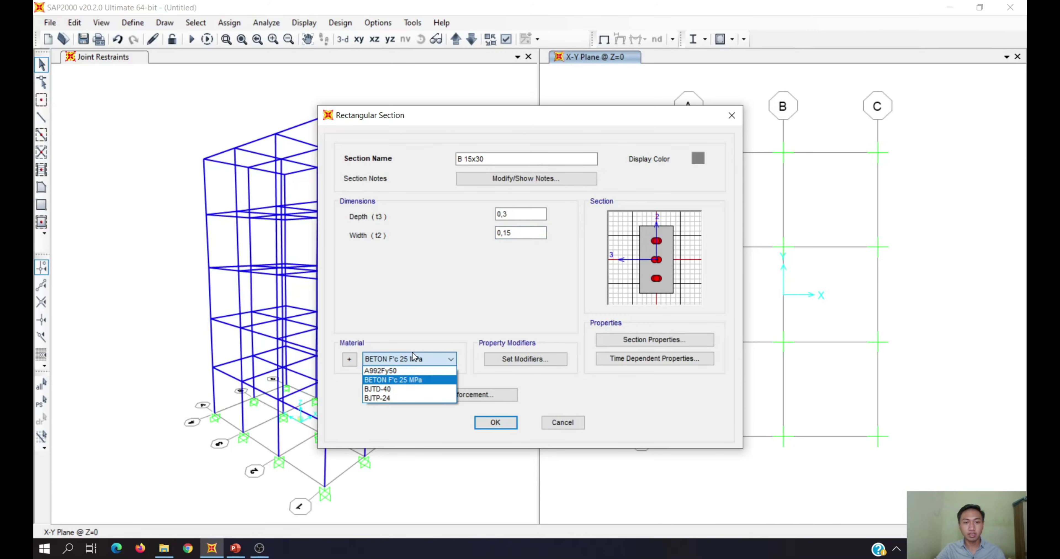
click(400, 380)
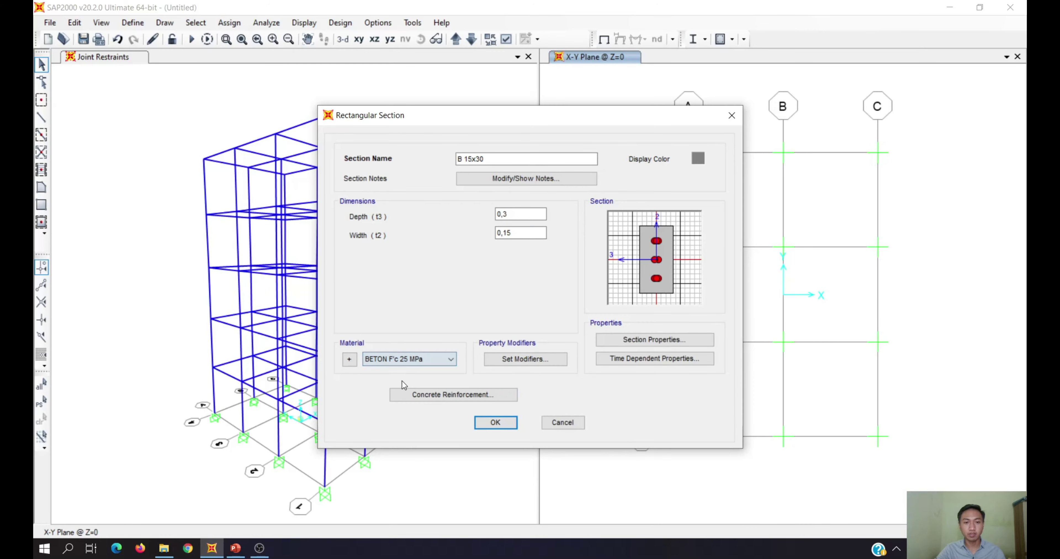
In the B 15x30 concrete reinforcement data, set the confinement bar material to BJTP-24 and the design type to Beam (M3 Design Only)
click(432, 397)
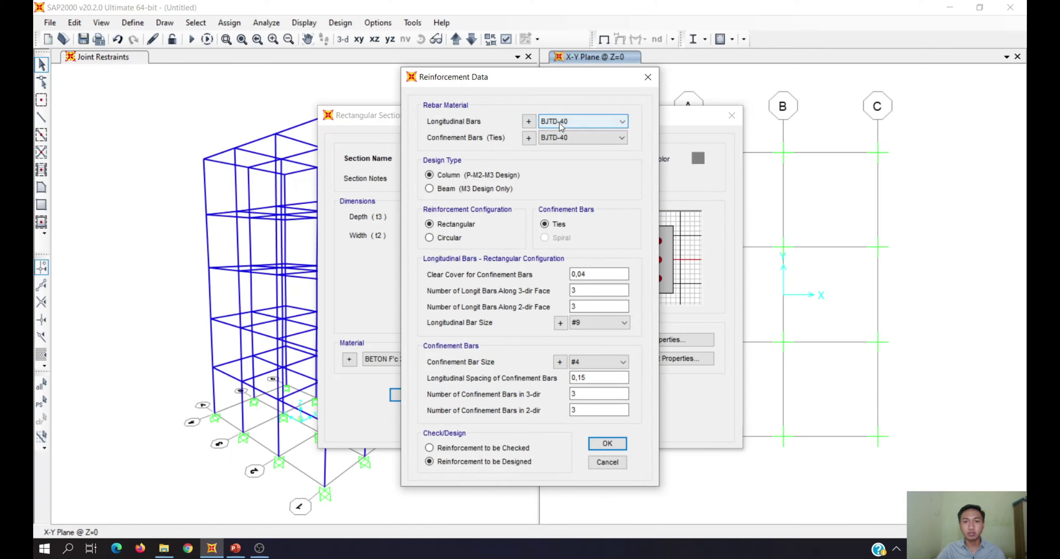
click(579, 138)
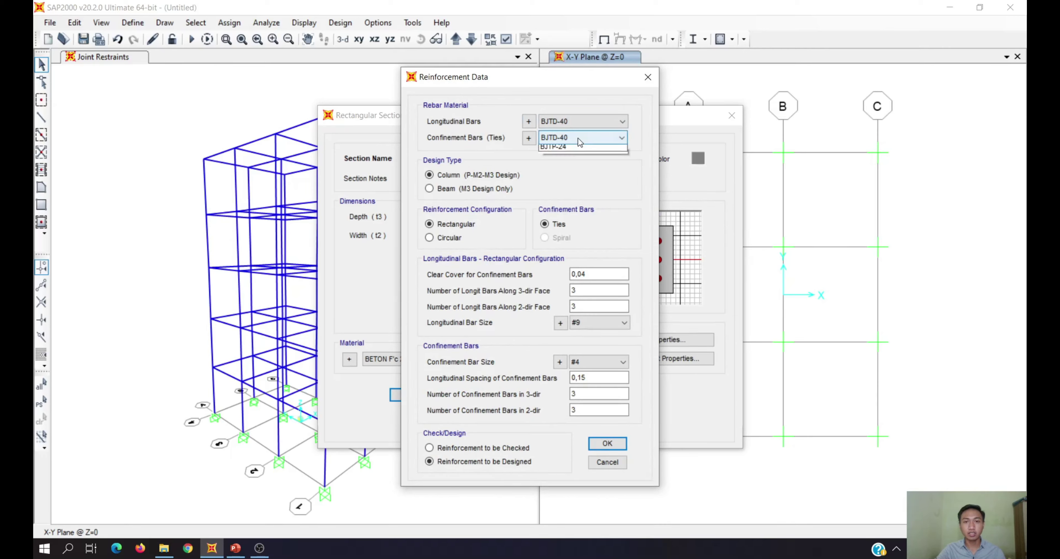
click(578, 159)
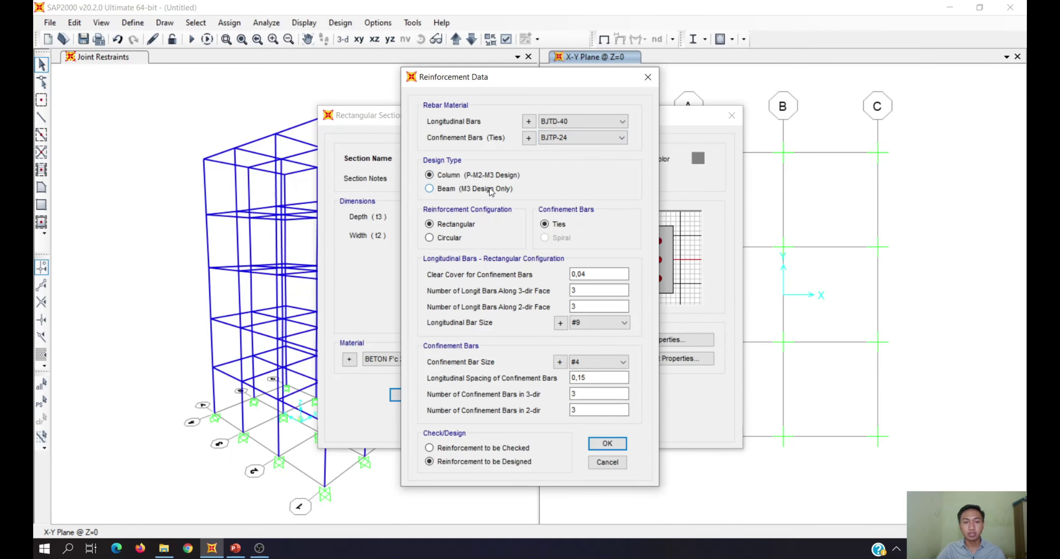
drag(454, 78, 624, 64)
click(610, 177)
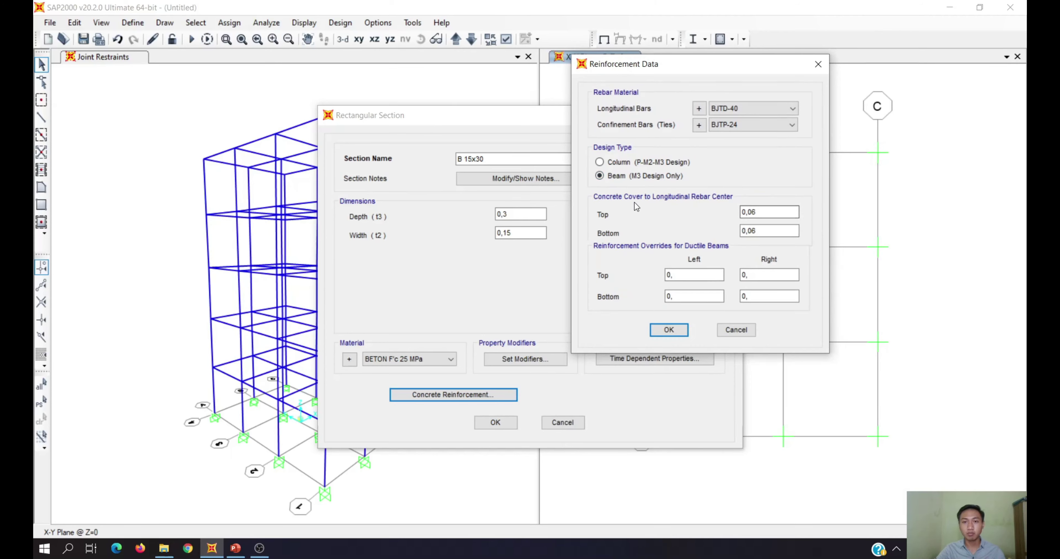
Consult the concrete cover table in PowerPoint, set the beam's top and bottom rebar cover to 0,04 in SAP2000, and accept the section
click(765, 212)
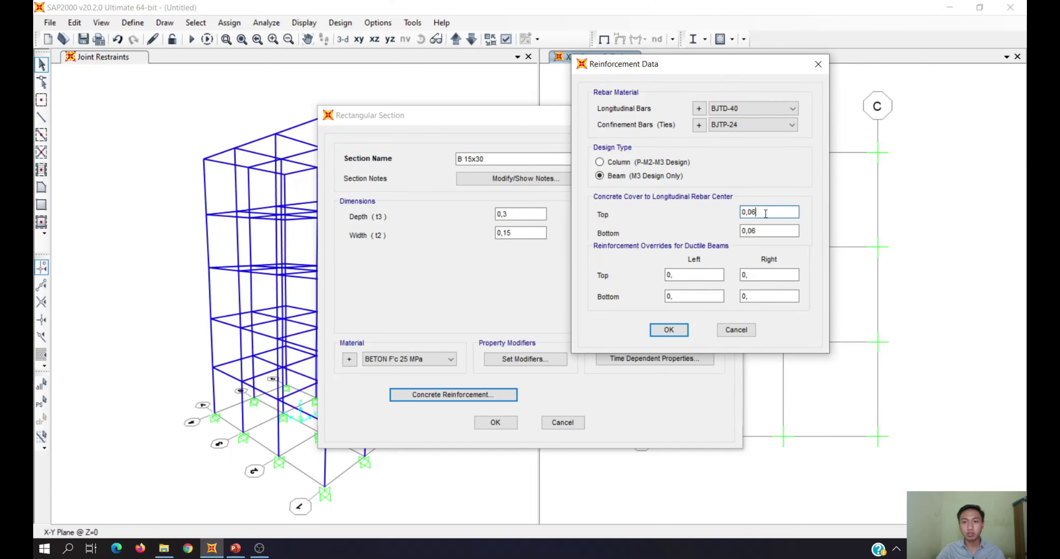
click(236, 549)
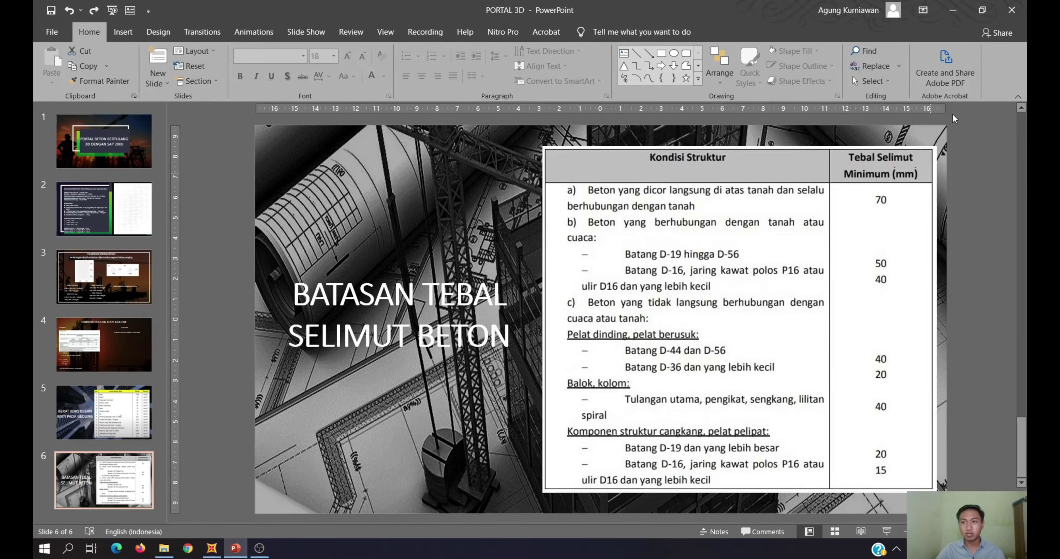
key(alt+Tab)
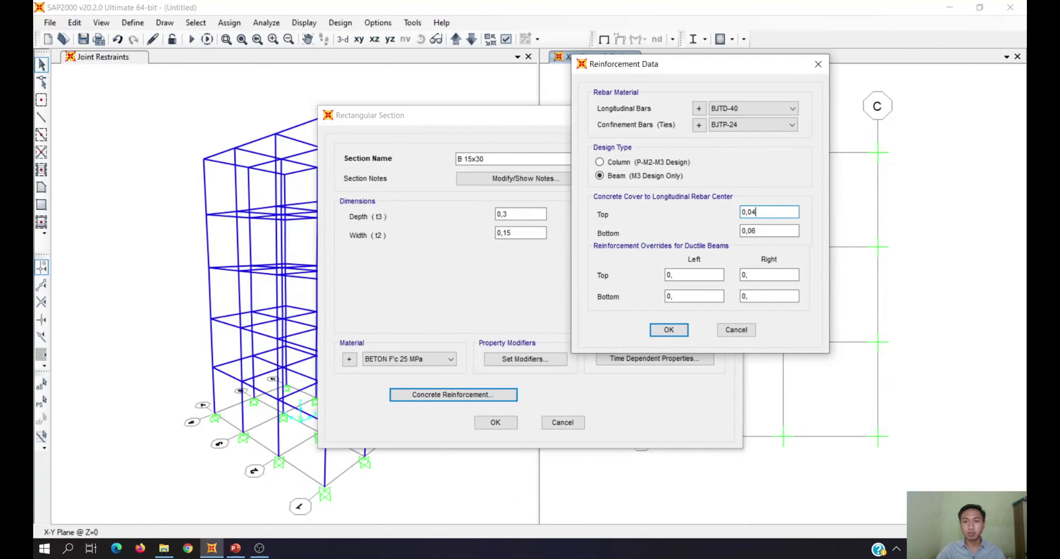
click(773, 230)
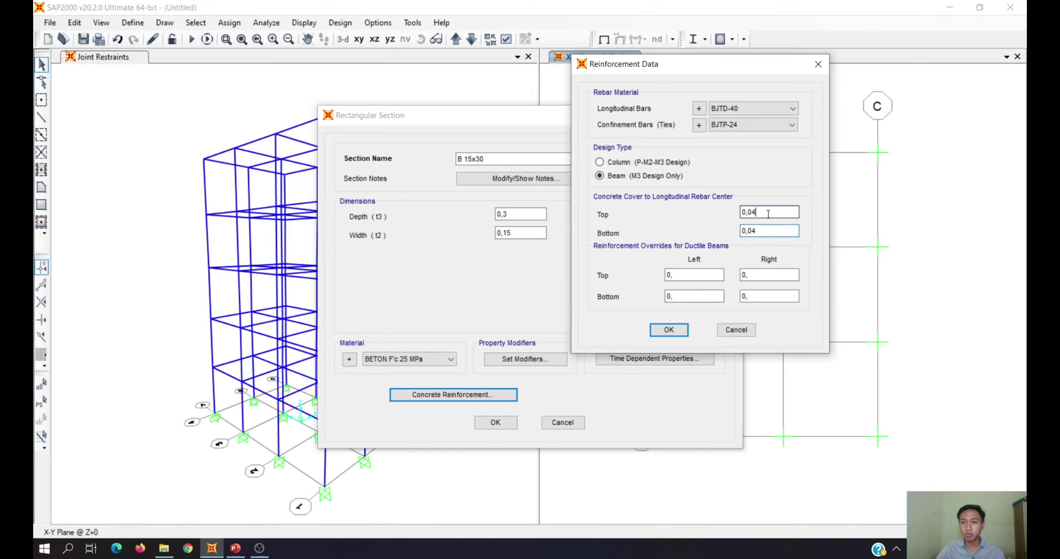
click(666, 330)
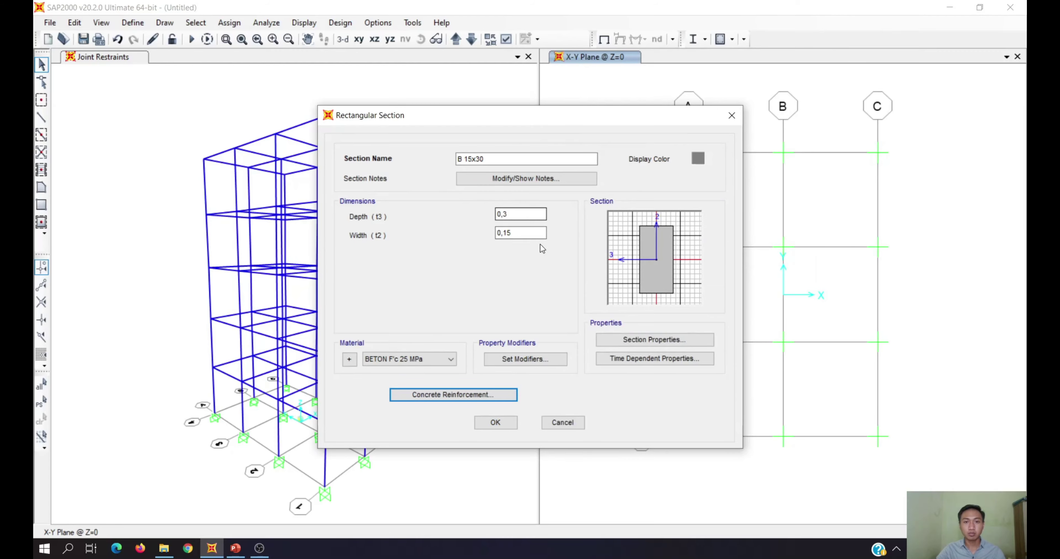
click(495, 423)
click(387, 195)
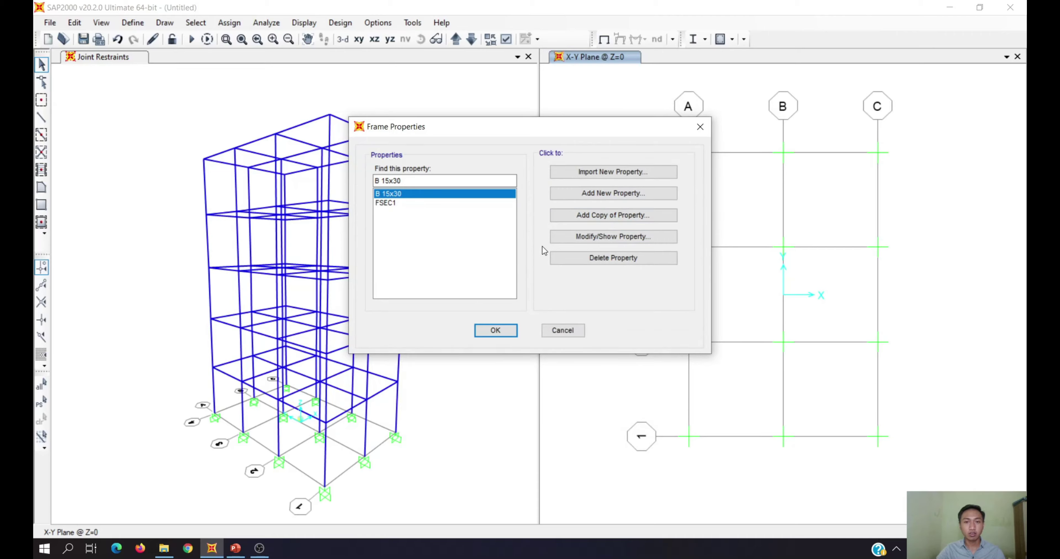
Add a new rectangular concrete section named K 30x30 with a depth of 0,3 and a width of 0,3
click(584, 194)
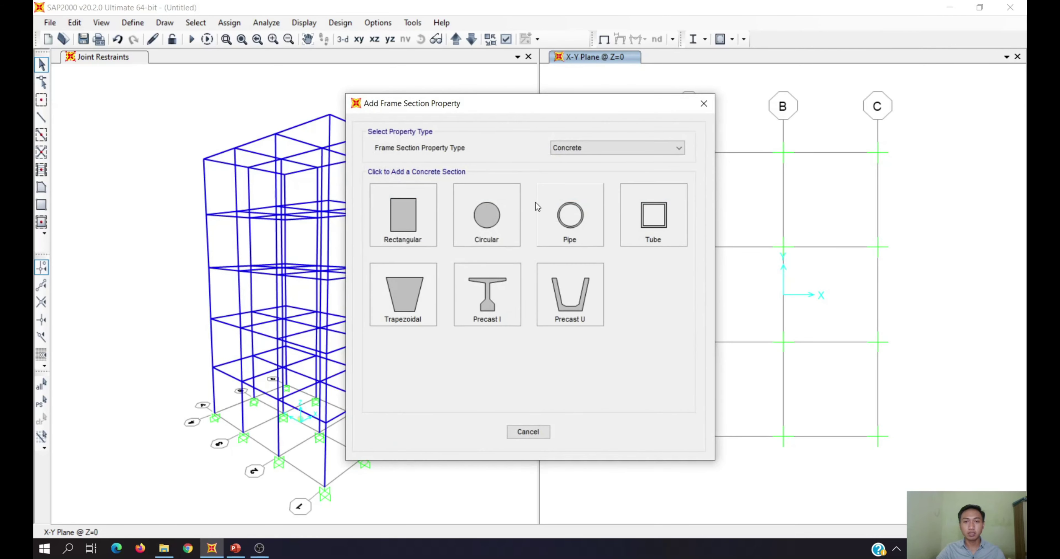
click(428, 218)
double_click(533, 159)
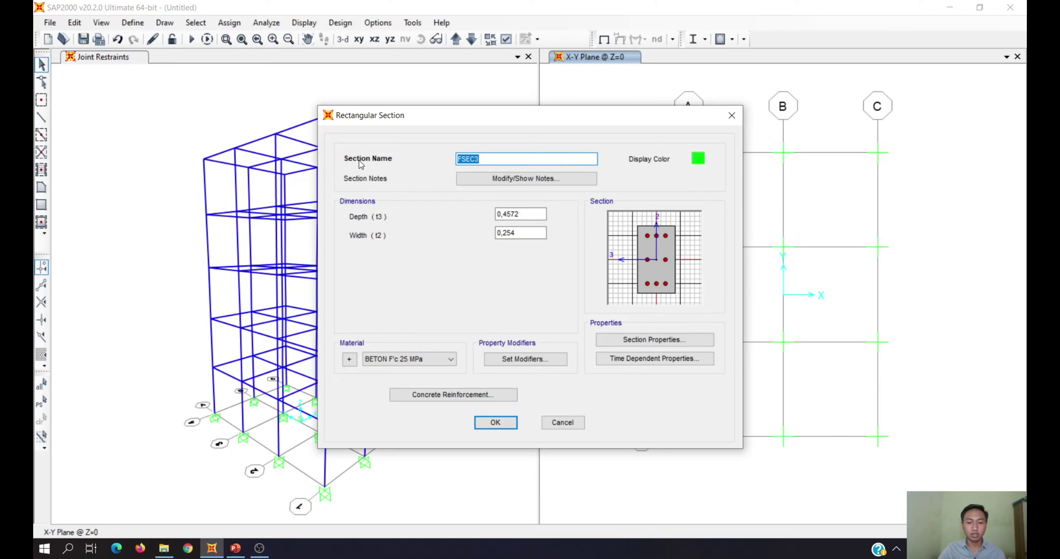
text(K 30x30)
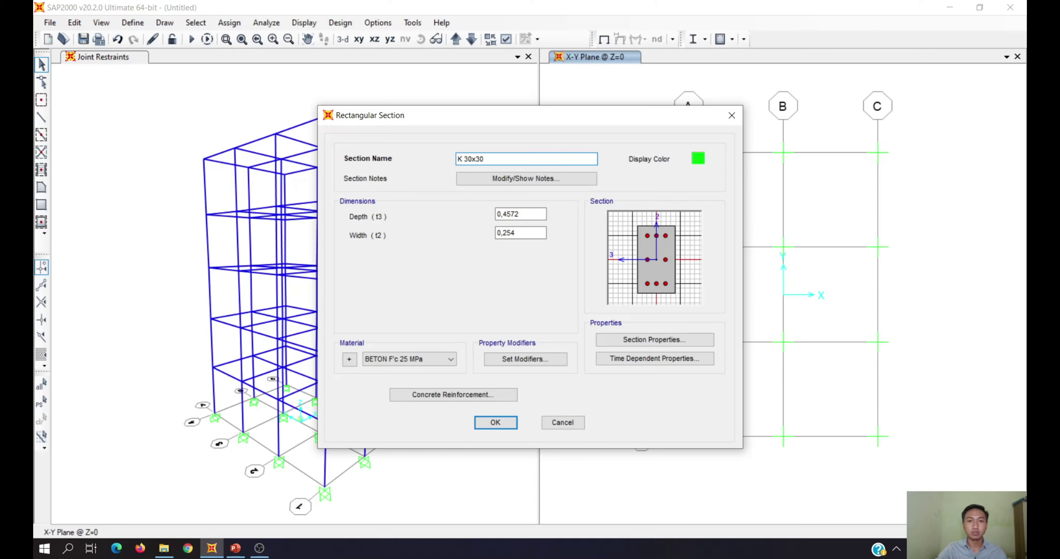
click(519, 214)
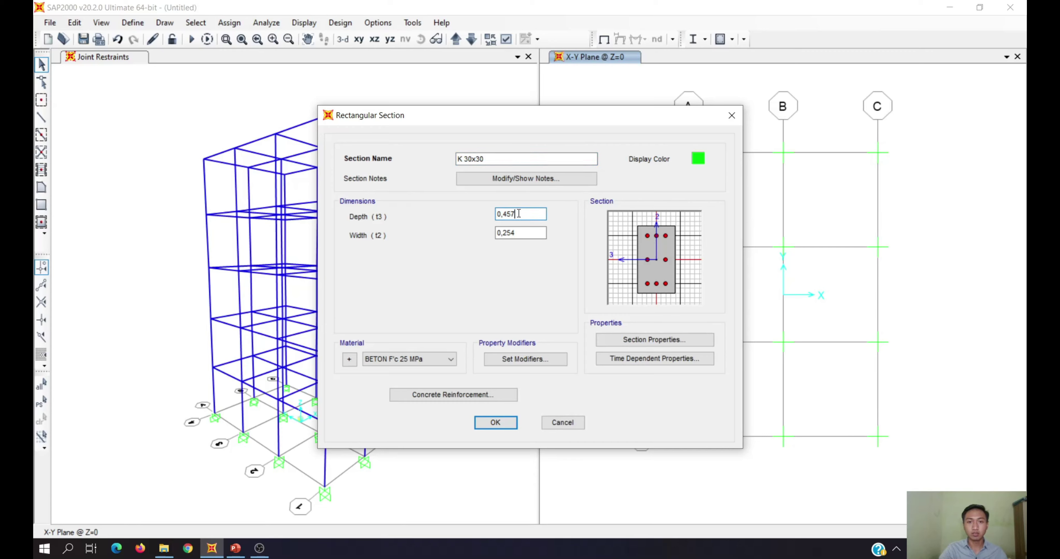
text(3)
key(Tab)
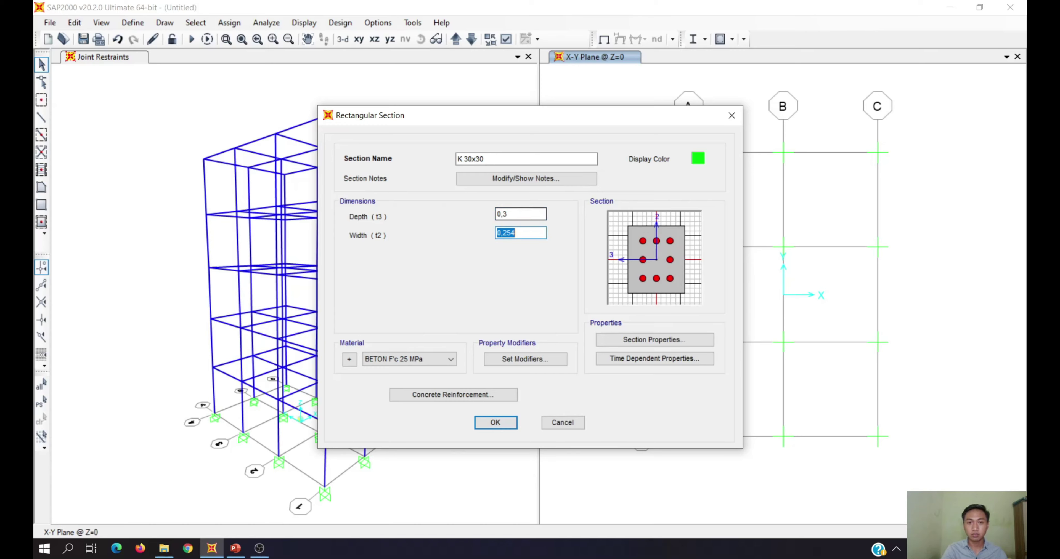
text(0,3)
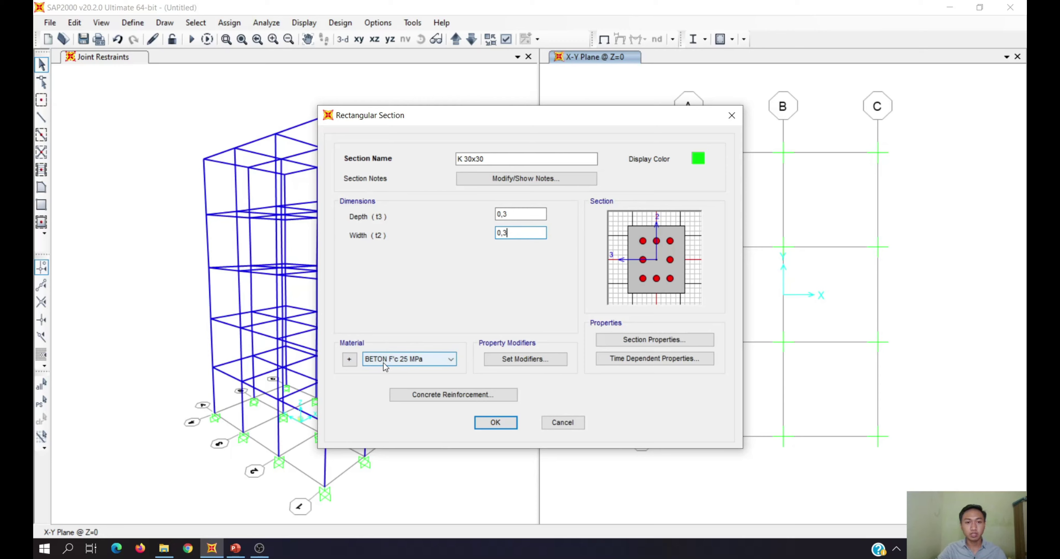
Set the K 30x30 column section's confinement bar material to BJTP-24, review its bar settings, and accept the section and frame property definitions
click(419, 396)
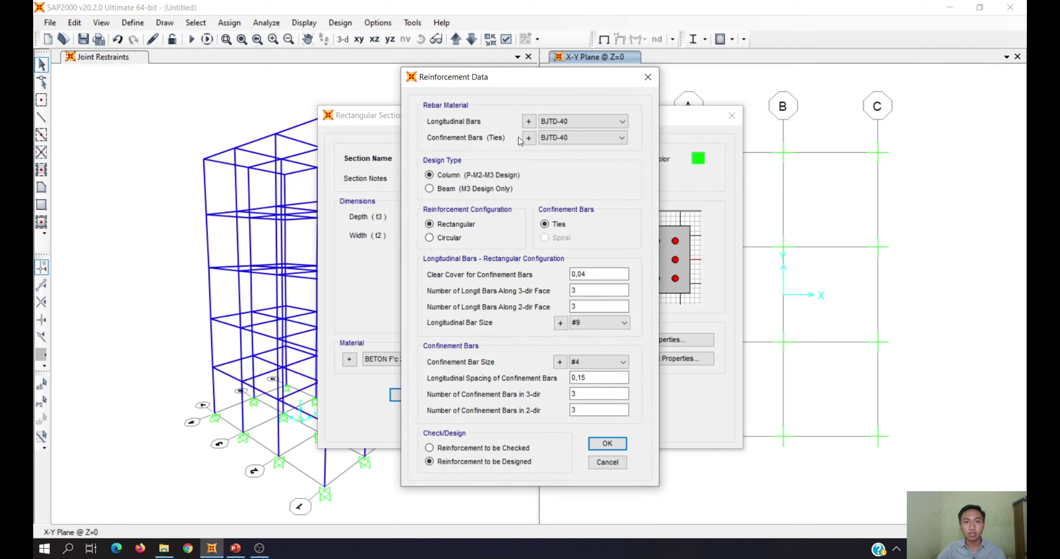
click(567, 136)
click(571, 154)
click(596, 274)
click(598, 289)
drag(555, 80, 406, 97)
click(475, 323)
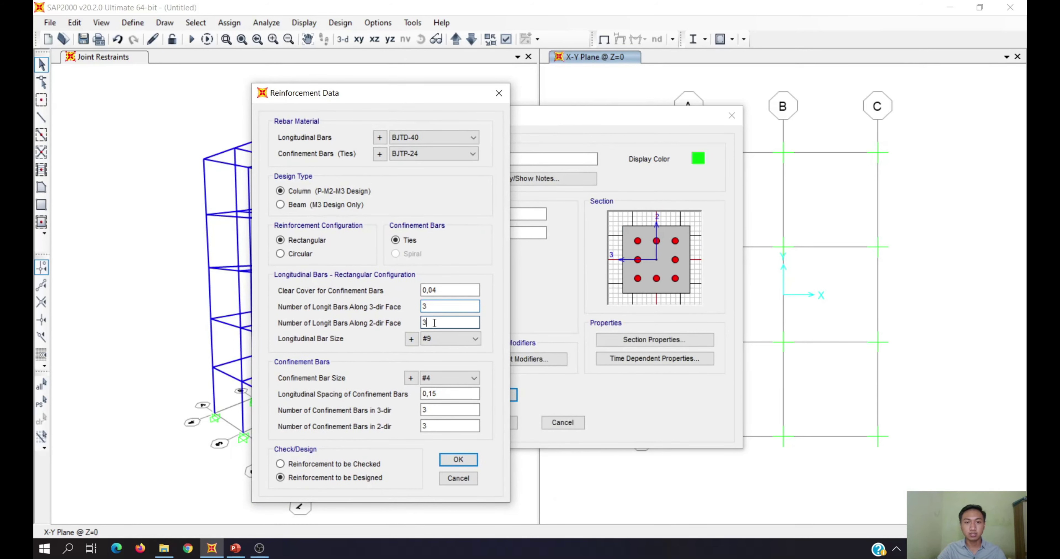
click(448, 410)
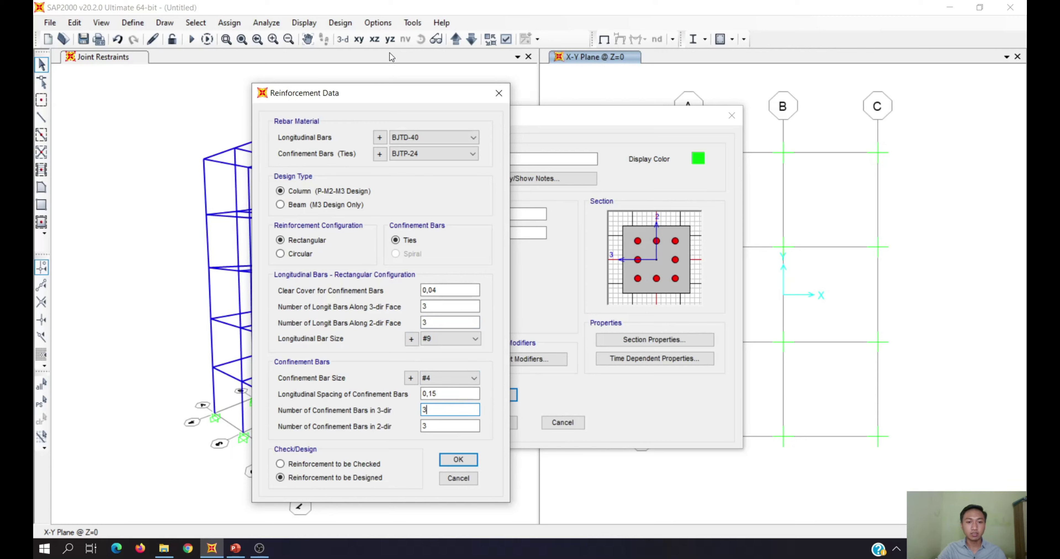
click(440, 292)
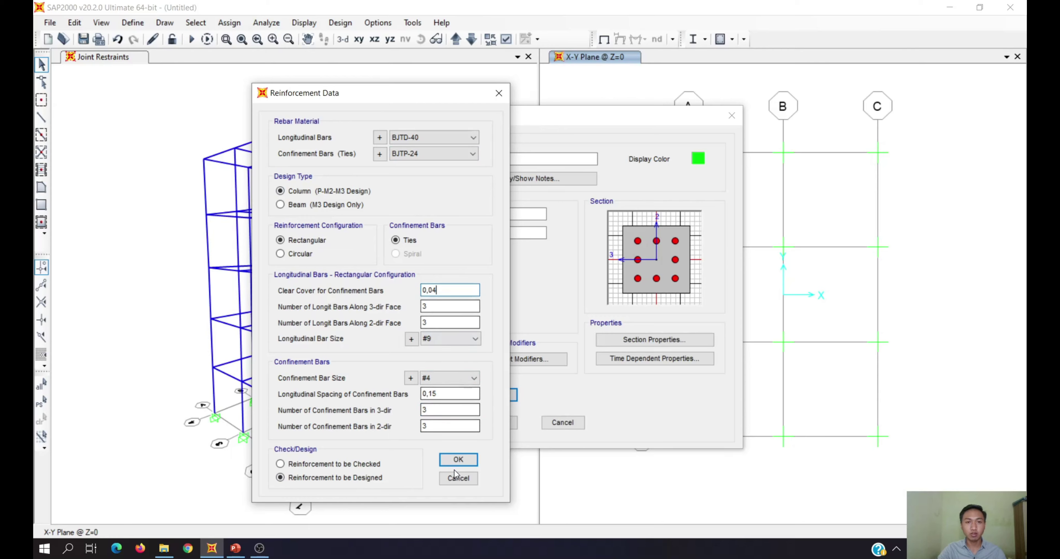
click(461, 458)
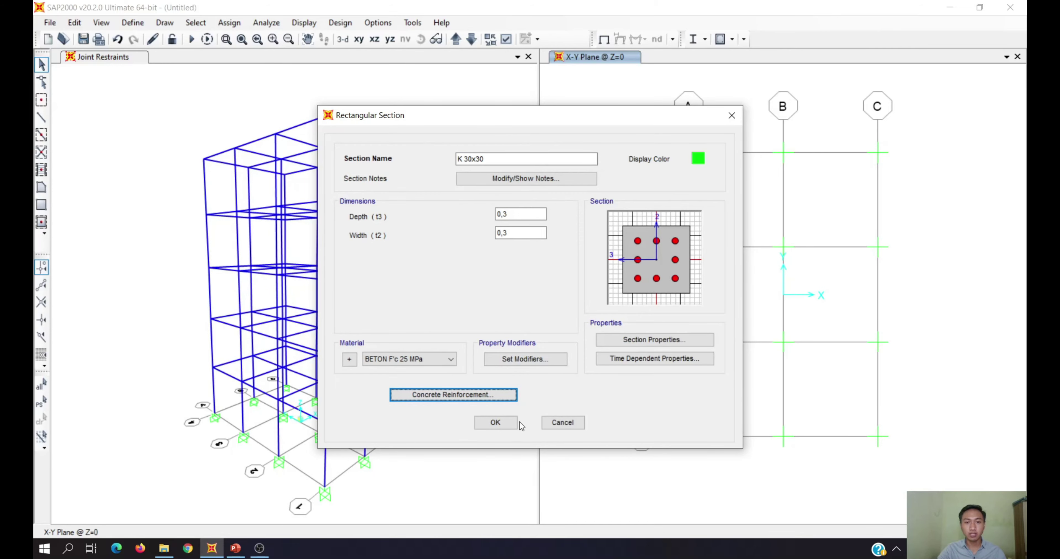
click(509, 425)
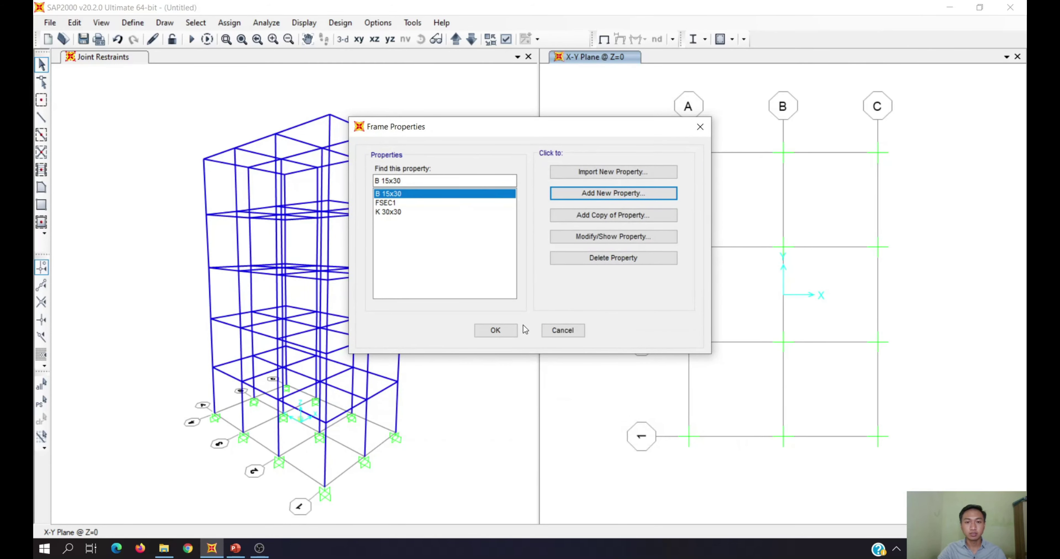
click(500, 331)
Select the columns of all five storeys of the 3D frame, storey by storey
click(421, 214)
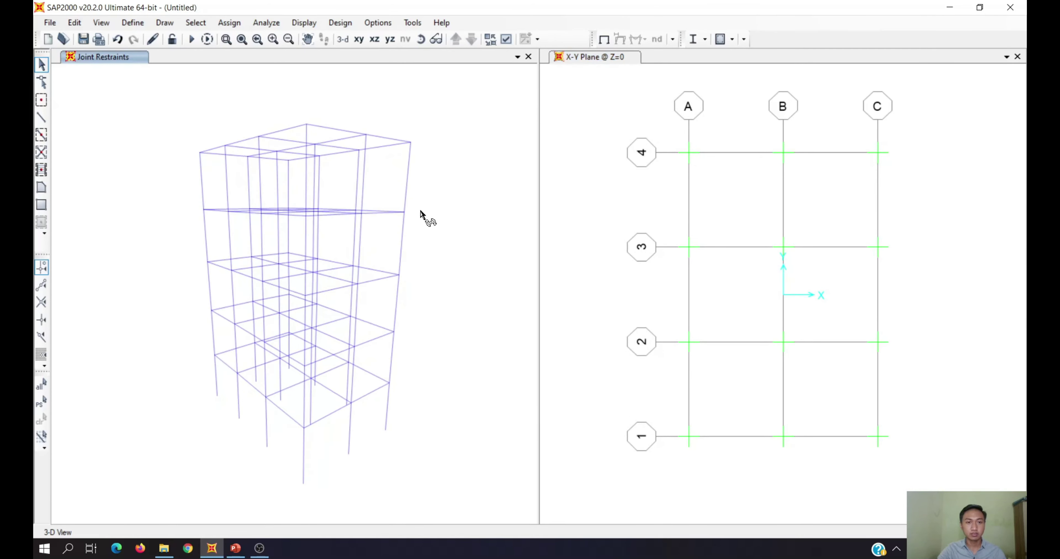
drag(421, 214, 461, 227)
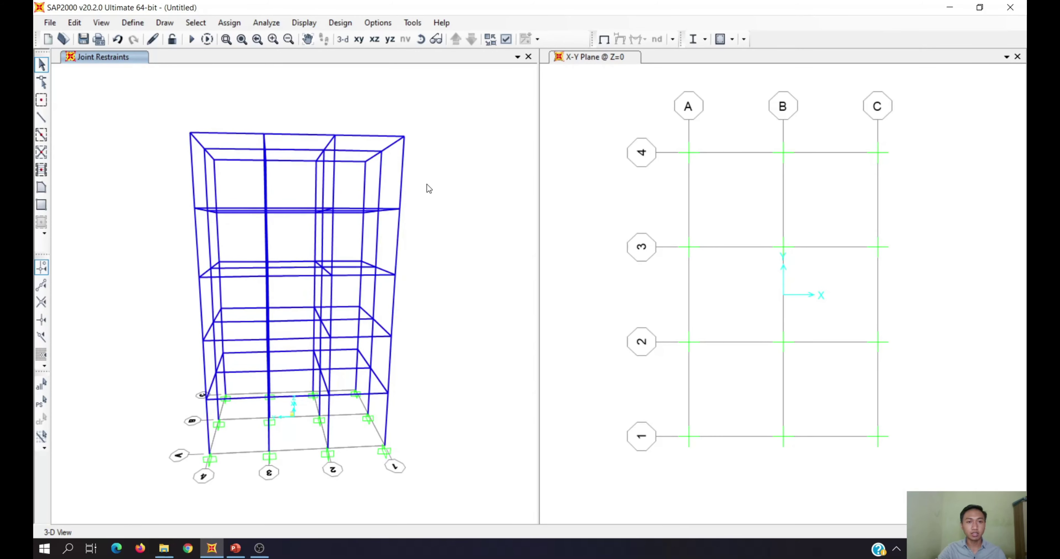
drag(430, 165, 139, 183)
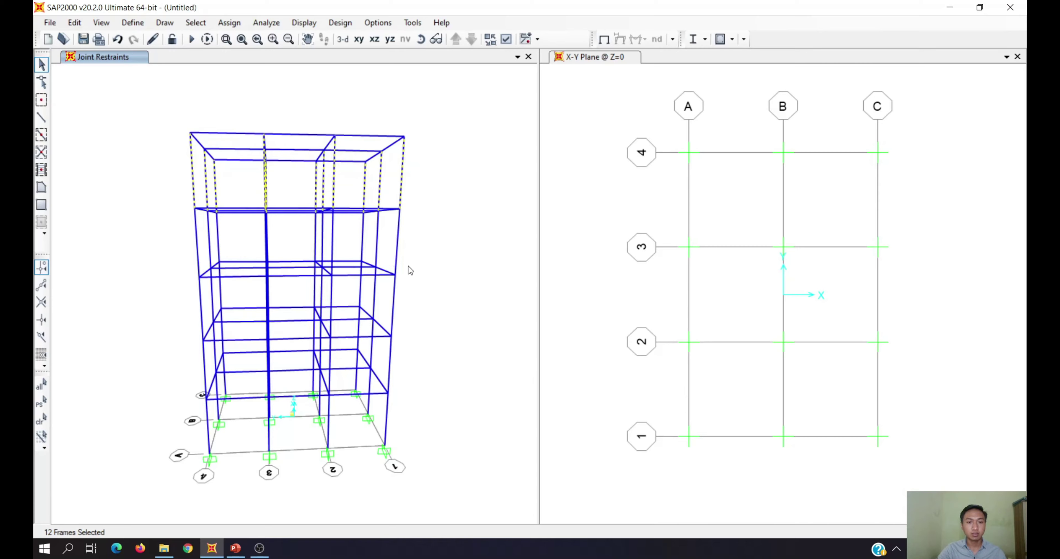
drag(419, 245, 149, 259)
shift+middle_drag(466, 329, 437, 300)
drag(421, 288, 172, 312)
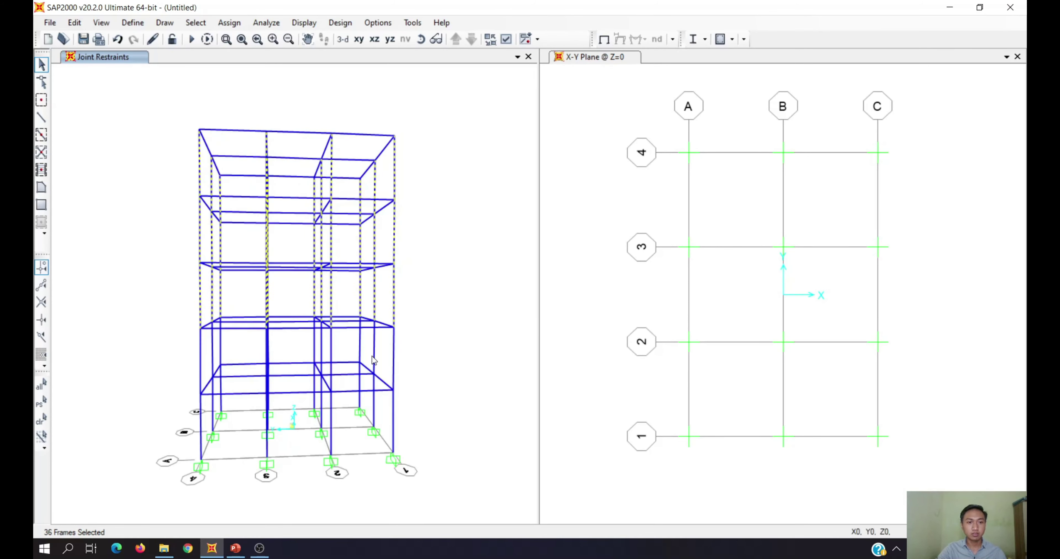
shift+middle_drag(445, 365, 415, 344)
drag(414, 344, 184, 361)
drag(394, 425, 173, 416)
shift+middle_drag(481, 245, 359, 230)
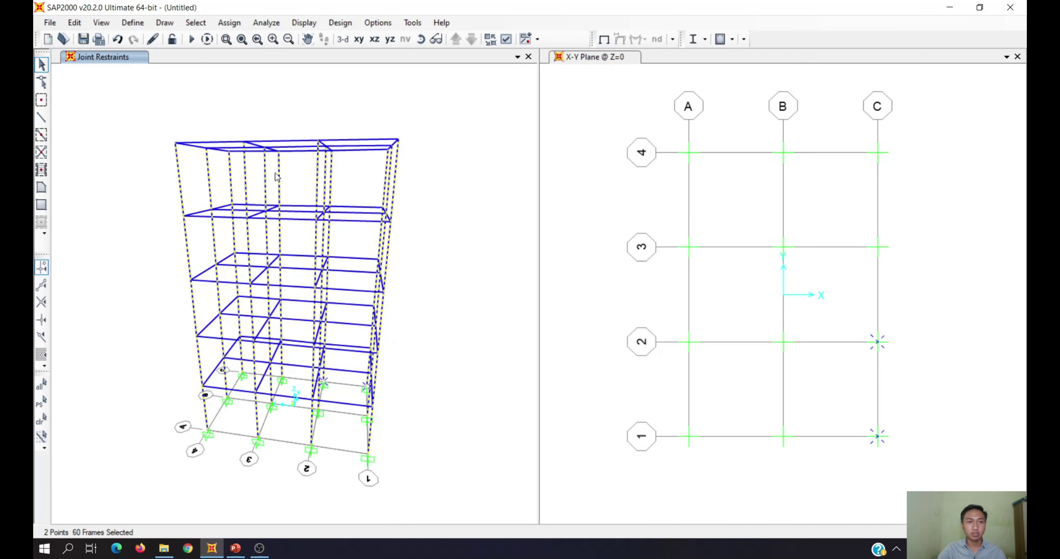
Assign the K 30x30 frame section to the selected columns
click(229, 24)
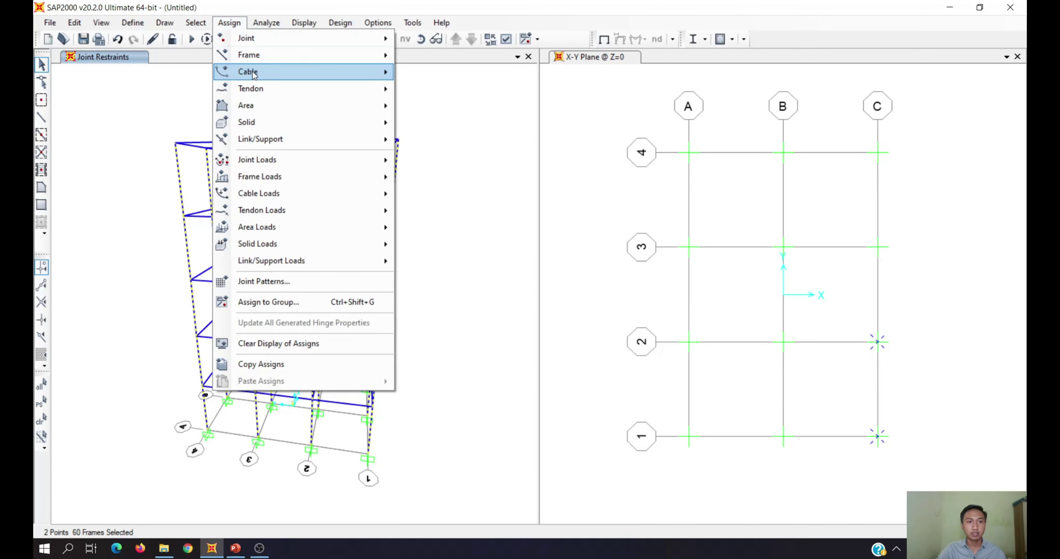
mouse_move(272, 55)
click(516, 92)
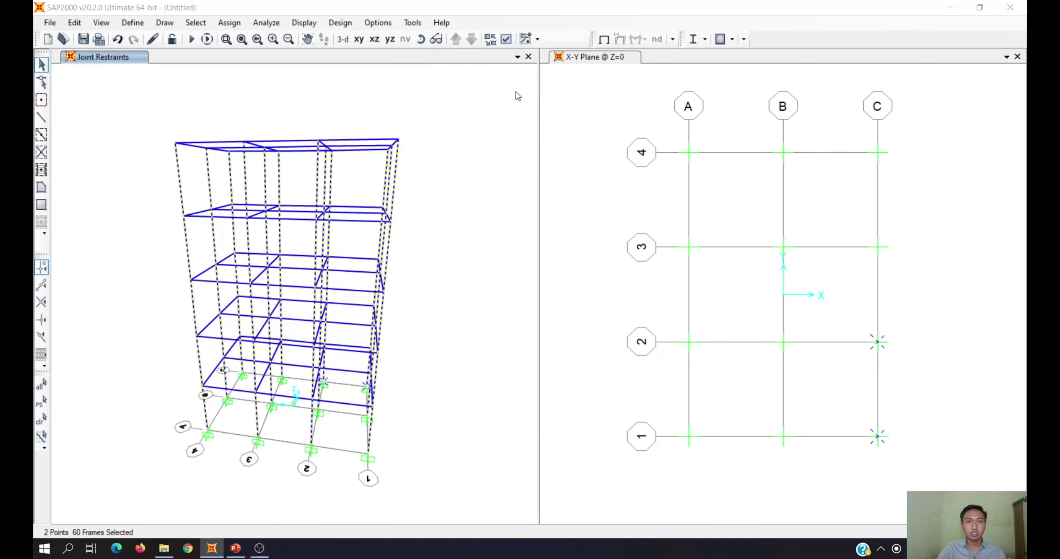
drag(533, 129, 625, 105)
click(551, 168)
click(550, 157)
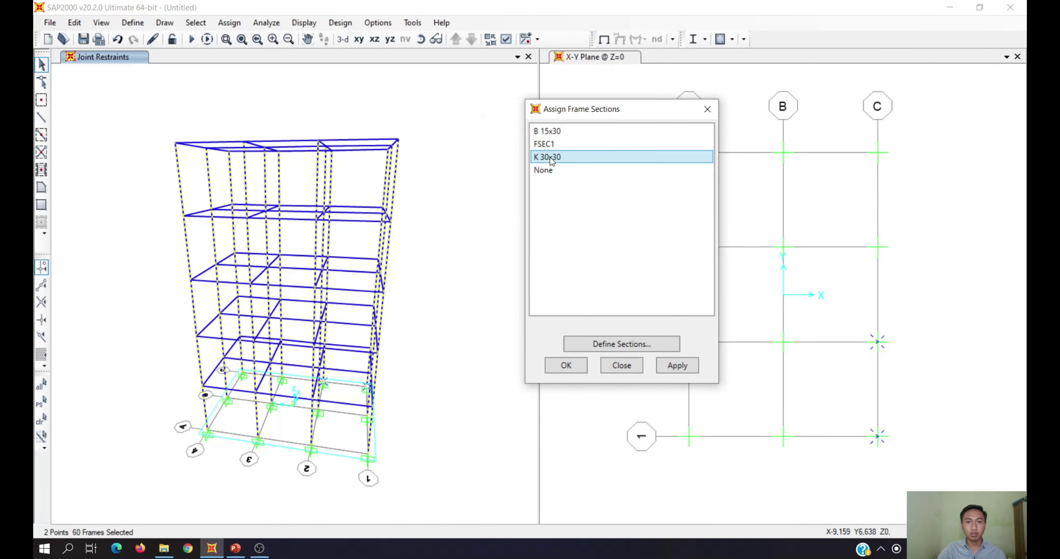
click(678, 366)
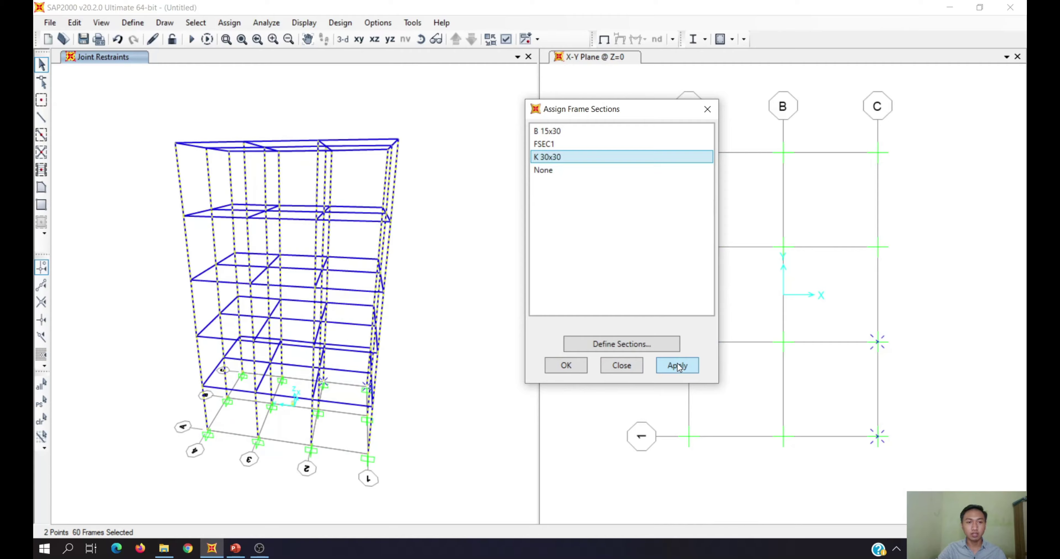
Select all beams parallel to the Y axis in every bay and on every level, including the roof
drag(437, 249, 495, 205)
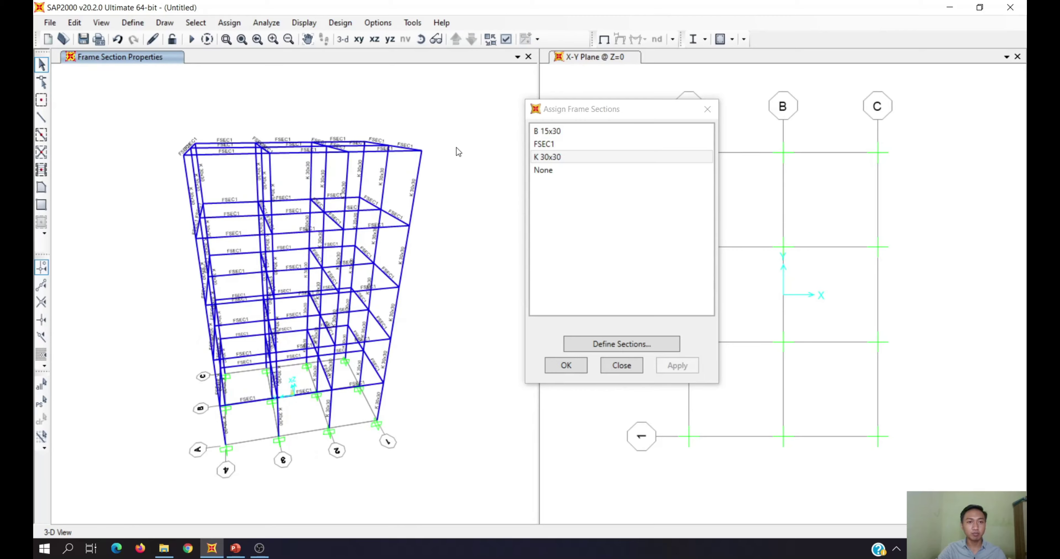
drag(447, 149, 247, 275)
mouse_move(428, 325)
mouse_down()
mouse_move(192, 356)
mouse_move(285, 364)
mouse_move(450, 328)
mouse_move(419, 330)
mouse_up()
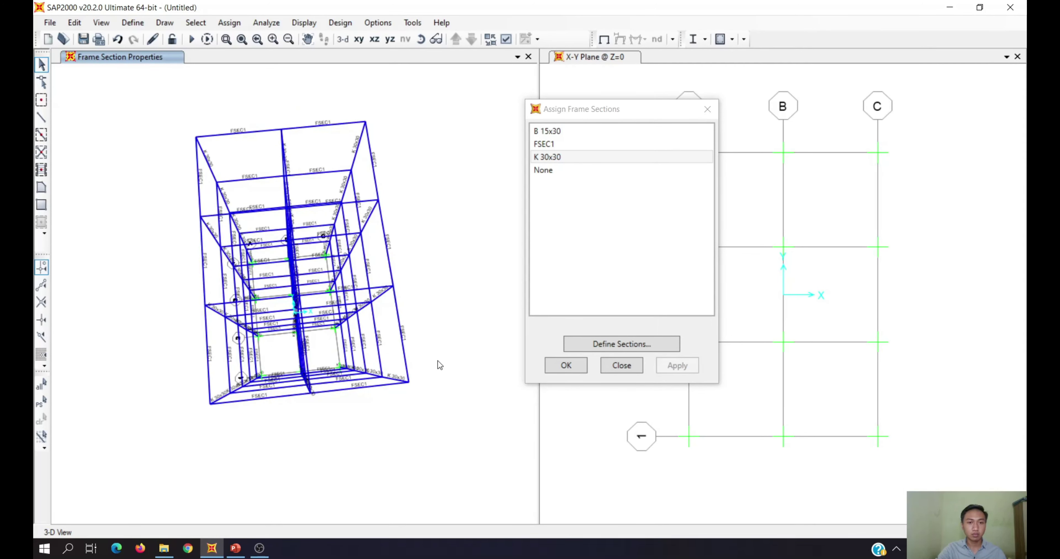
scroll(427, 356, up, 5)
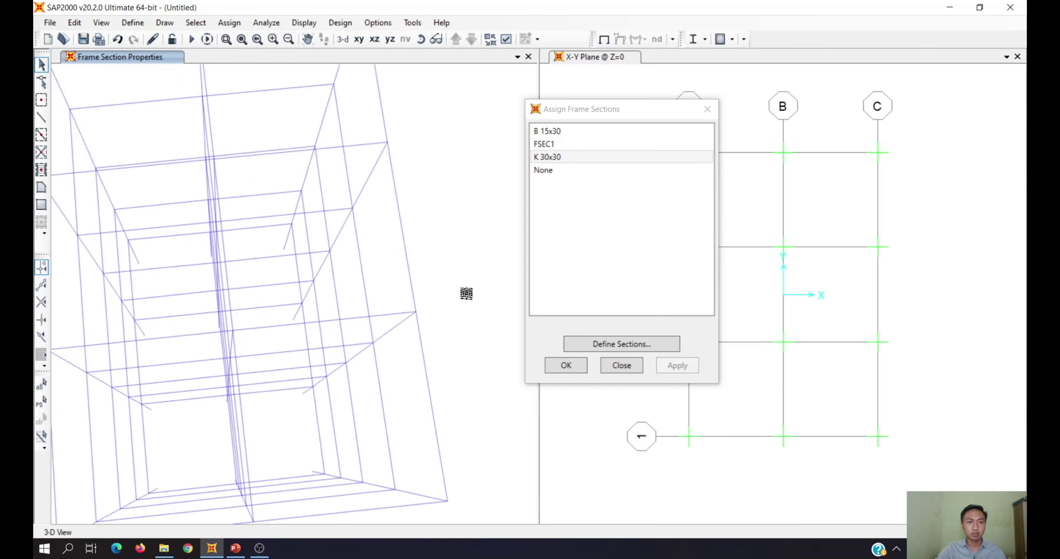
scroll(418, 272, down, 5)
drag(423, 255, 437, 326)
drag(415, 386, 188, 343)
drag(380, 283, 292, 279)
shift+middle_drag(436, 224, 177, 232)
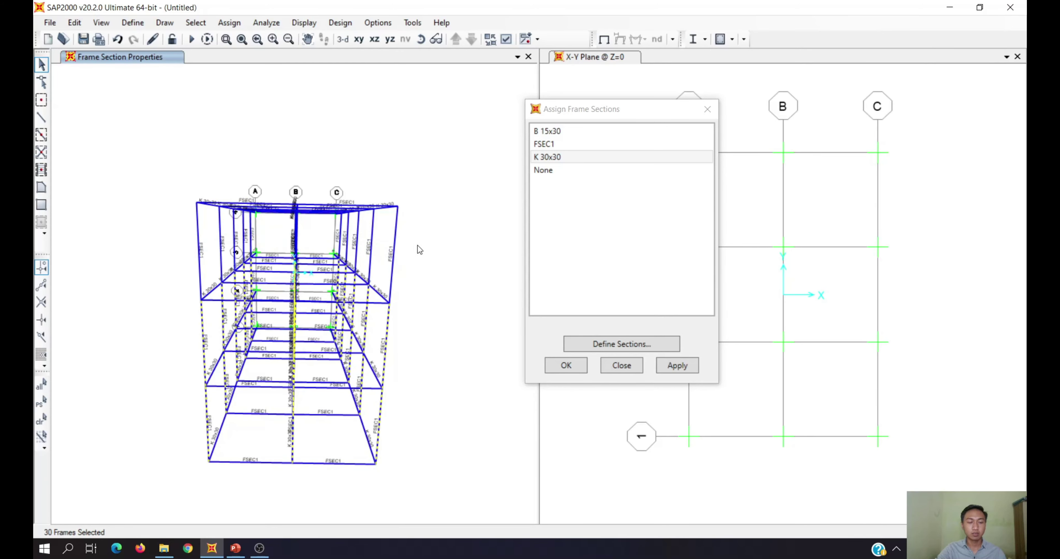
drag(418, 246, 226, 248)
Add all beams parallel to the X axis, in both bays and on every level, to the selection
shift+middle_drag(227, 249, 296, 260)
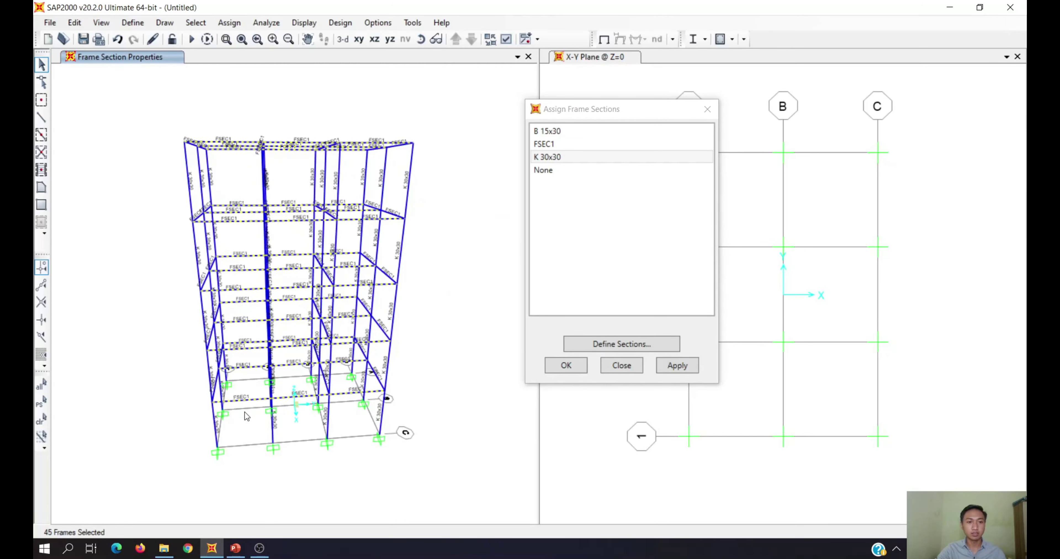
shift+middle_drag(287, 436, 286, 482)
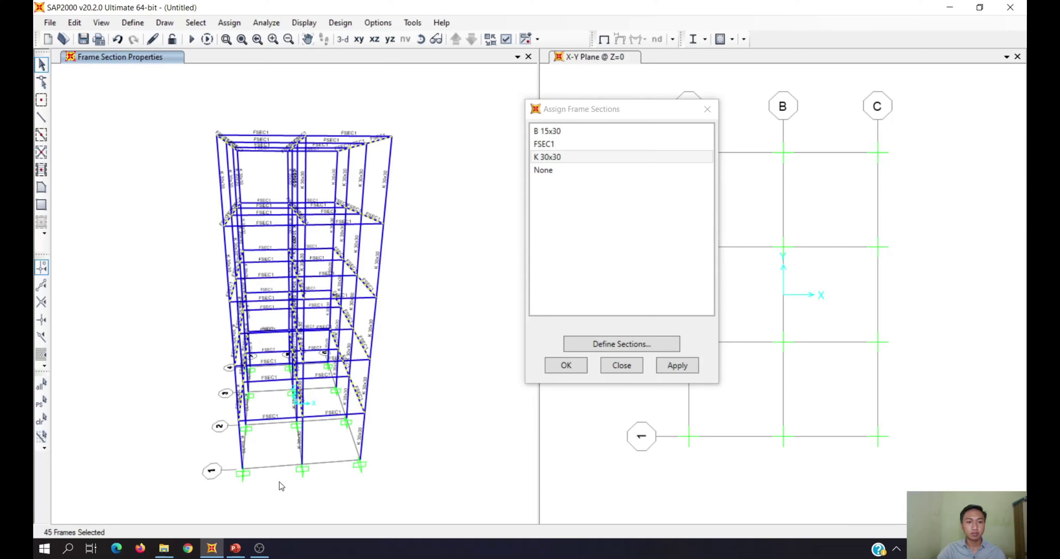
drag(279, 479, 232, 121)
shift+middle_drag(402, 394, 317, 460)
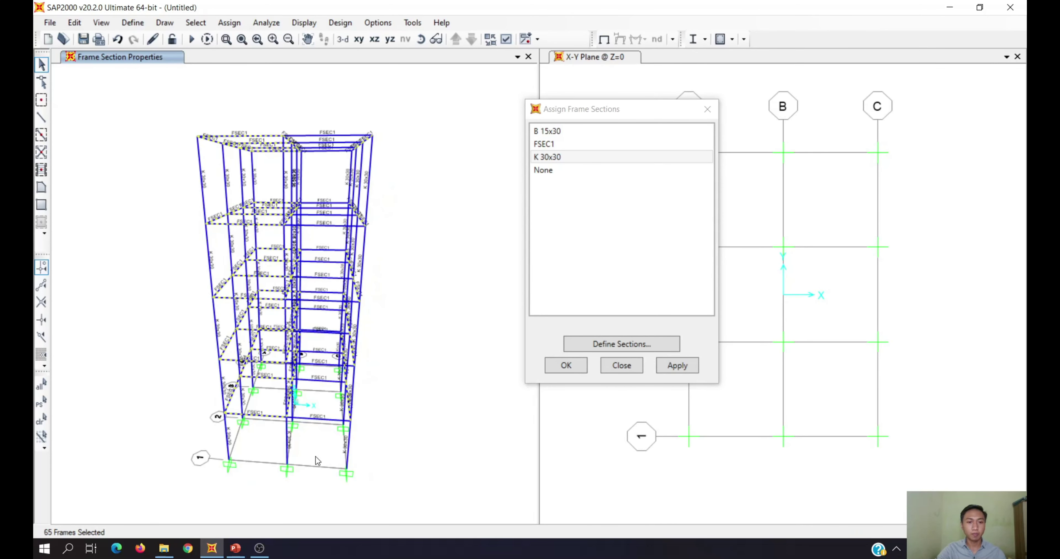
drag(322, 452, 315, 130)
Assign the B 15x30 frame section to the selected beams and close the section assignment
shift+middle_drag(418, 300, 303, 373)
mouse_move(379, 456)
shift+middle_down()
mouse_move(355, 453)
mouse_move(407, 456)
mouse_move(407, 472)
mouse_move(399, 465)
mouse_move(395, 479)
mouse_move(419, 416)
shift+middle_up()
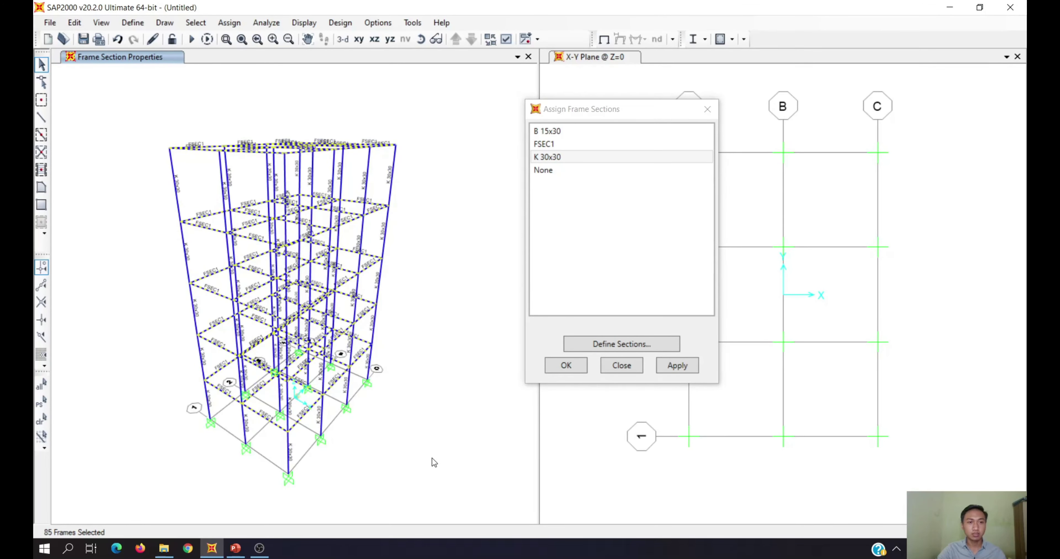
mouse_move(433, 458)
shift+middle_down()
mouse_move(376, 435)
mouse_move(302, 440)
mouse_move(271, 424)
shift+middle_up()
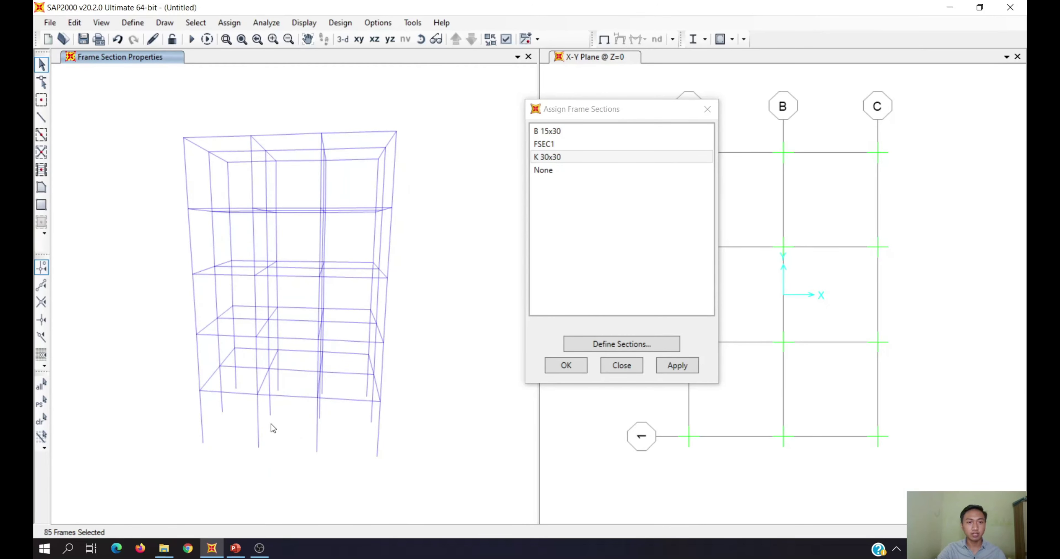
shift+middle_drag(472, 458, 426, 439)
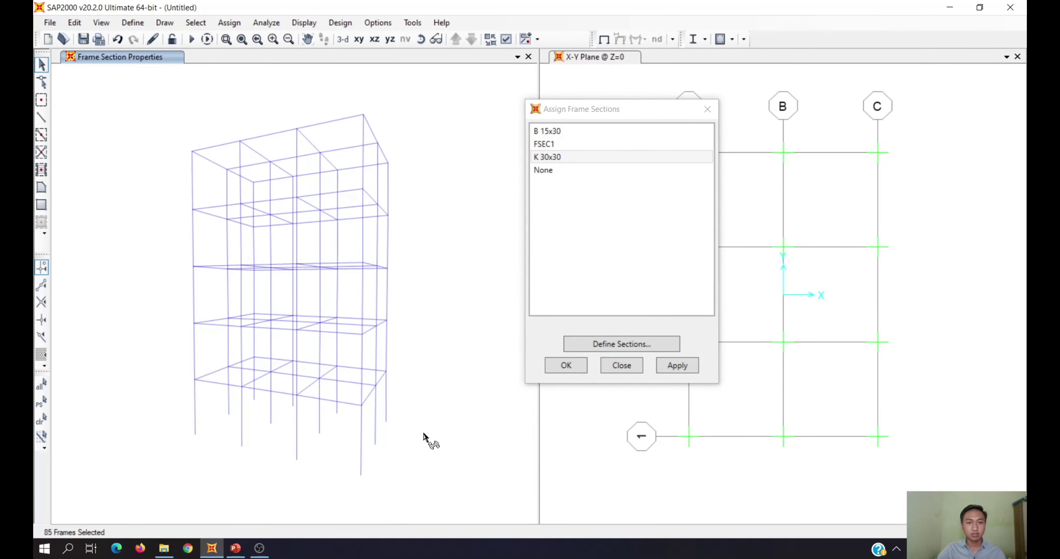
click(549, 132)
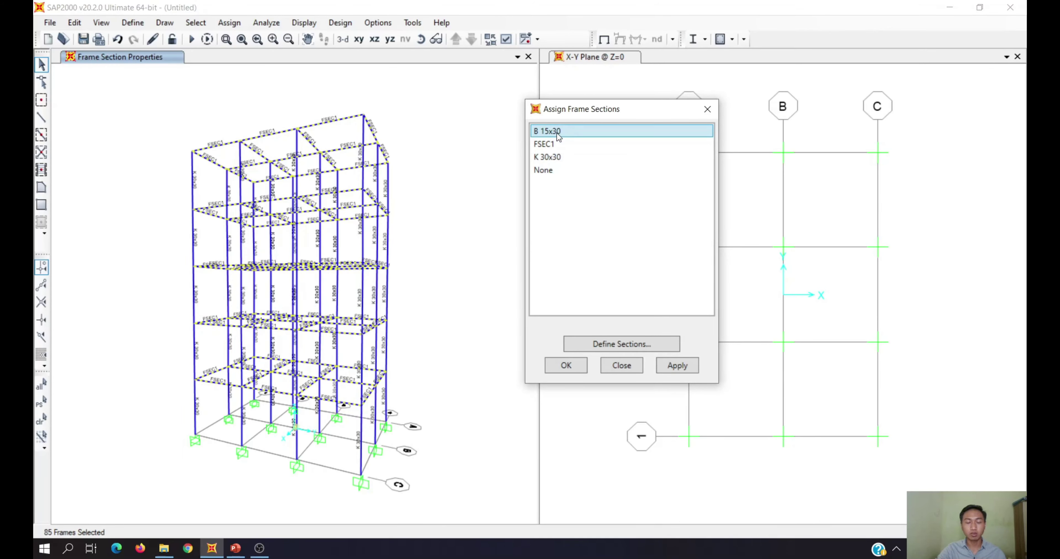
click(676, 366)
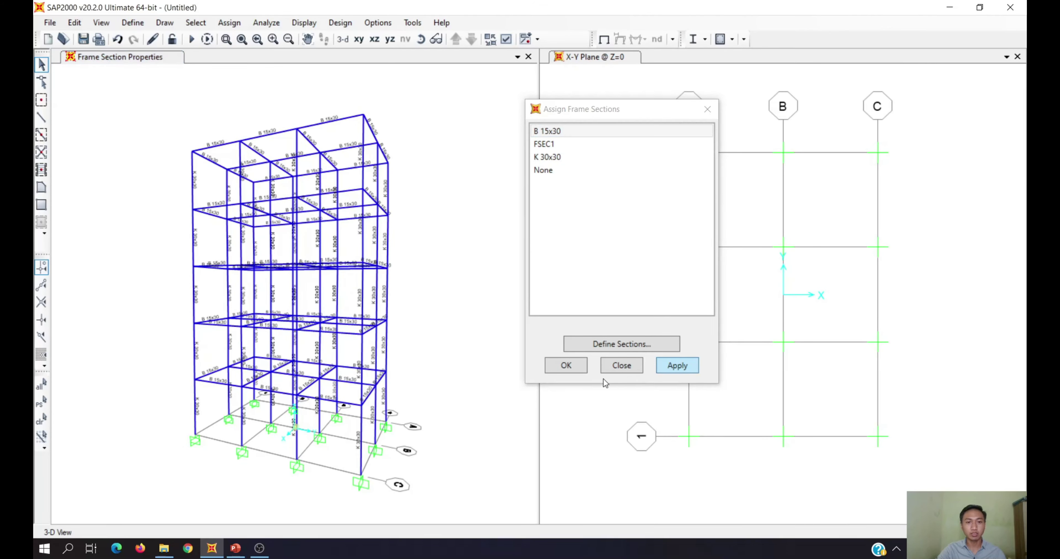
click(578, 365)
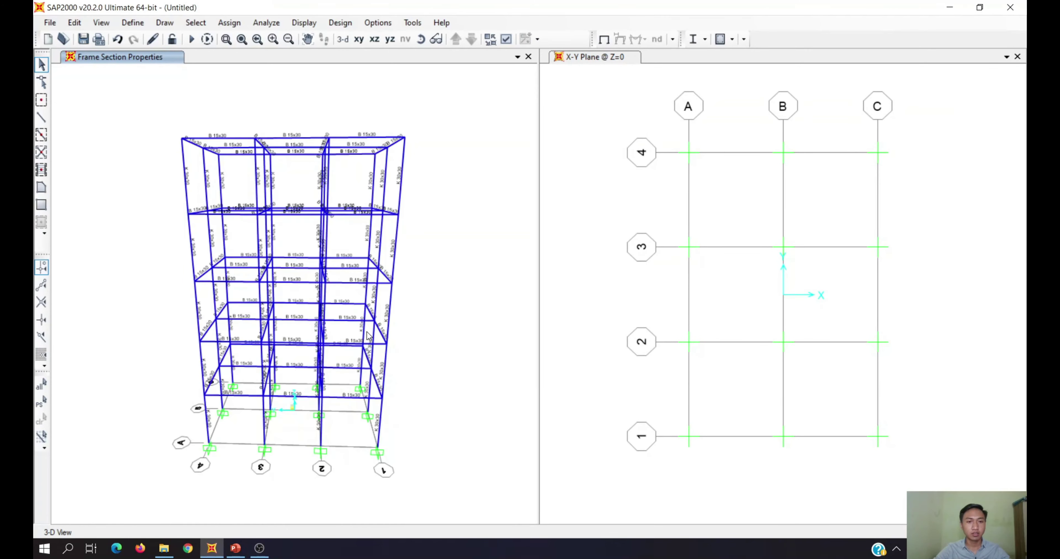
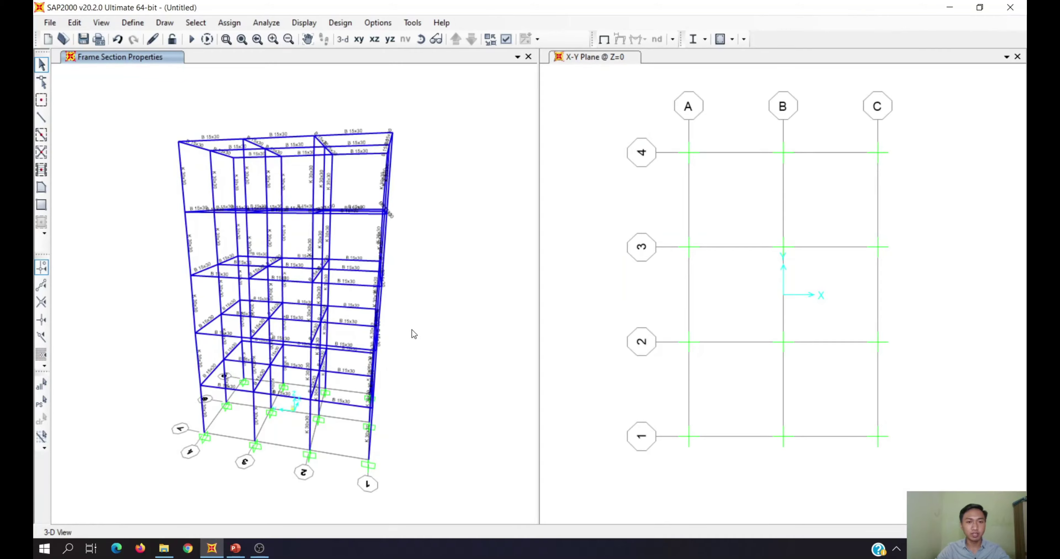
Consult the load distribution calculation slide in PowerPoint and return to SAP2000
shift+middle_drag(411, 333, 243, 304)
click(235, 548)
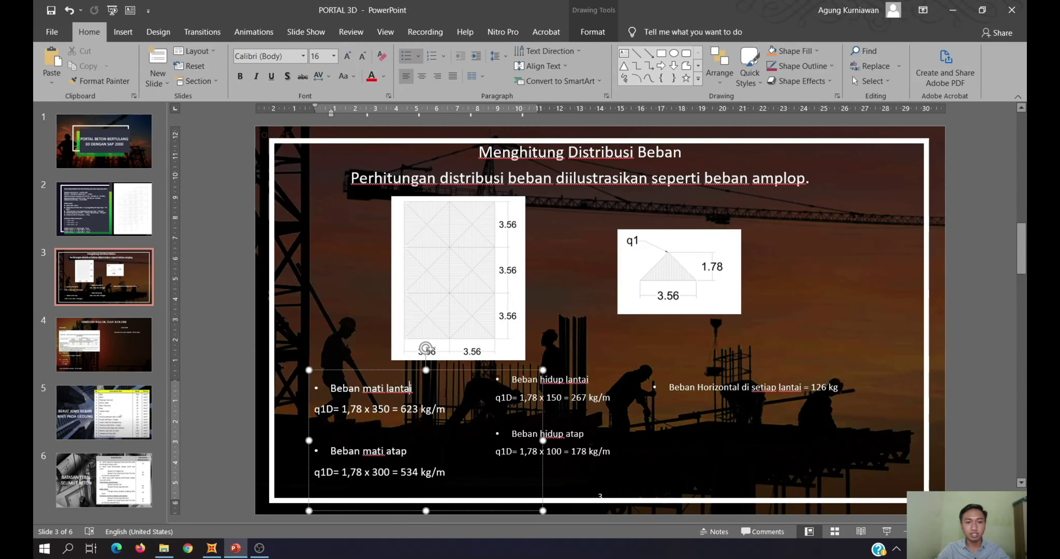
click(951, 9)
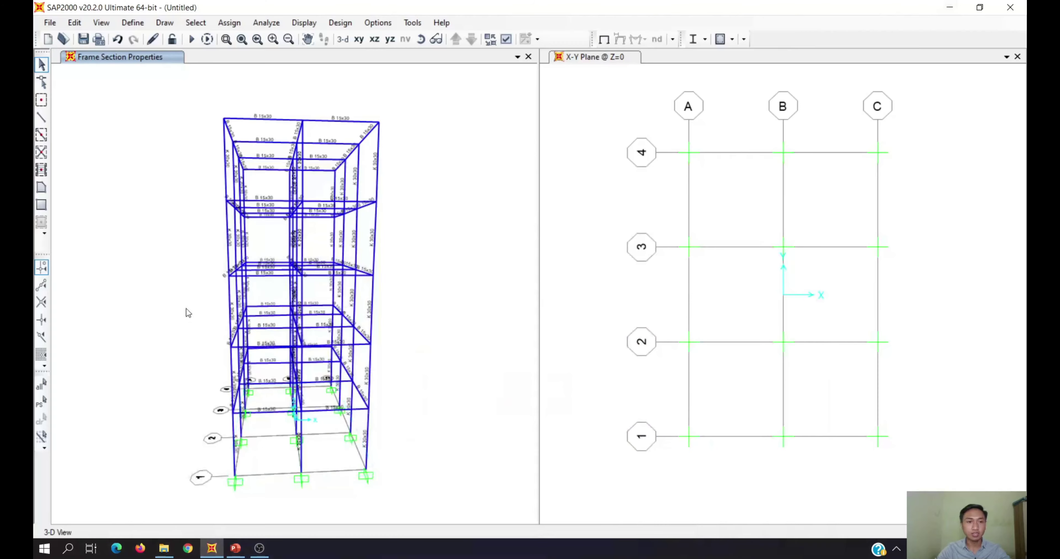
Select the X-direction beams in both bays on the four floor levels, leaving out the roof beams
mouse_move(265, 437)
shift+middle_down()
mouse_move(260, 427)
mouse_move(271, 430)
shift+middle_up()
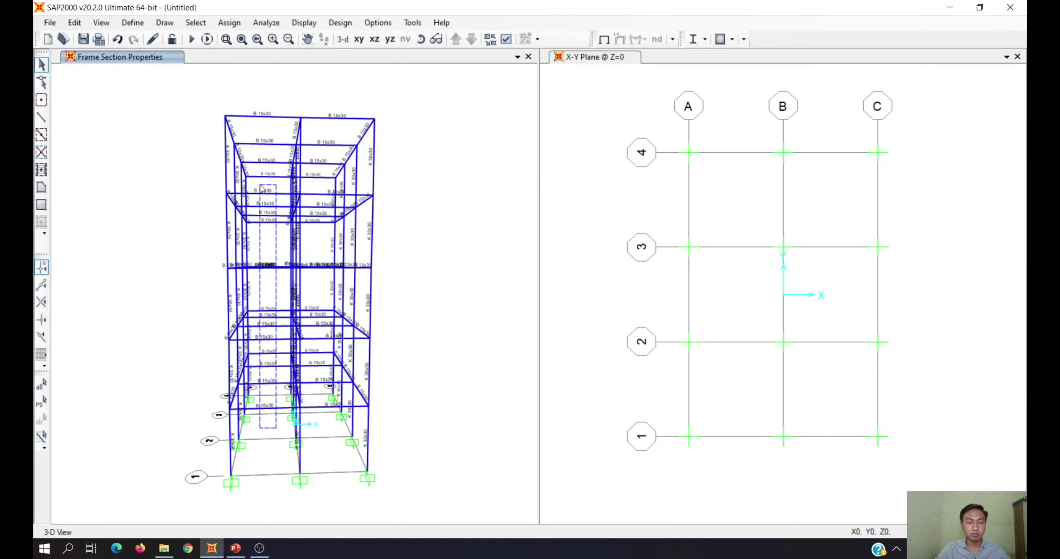
drag(266, 196, 230, 344)
shift+middle_drag(230, 344, 363, 320)
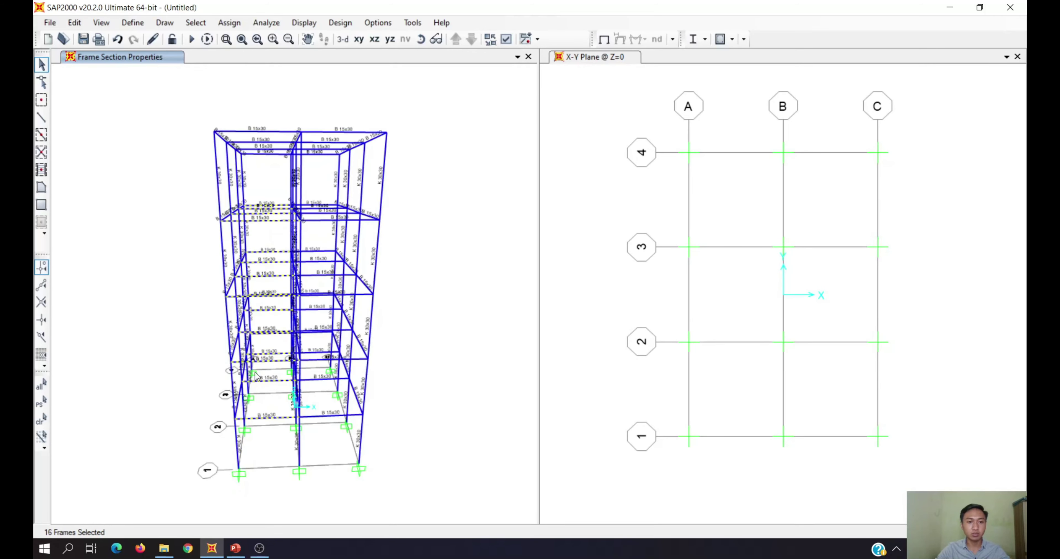
mouse_move(413, 353)
shift+middle_down()
mouse_move(402, 324)
mouse_move(401, 341)
shift+middle_up()
drag(330, 444, 323, 195)
Add the Y-direction beams of all three bays on the four floor levels to the selection, excluding the roof
shift+middle_drag(478, 294, 250, 362)
mouse_move(258, 419)
shift+middle_down()
mouse_move(284, 397)
mouse_move(246, 428)
shift+middle_up()
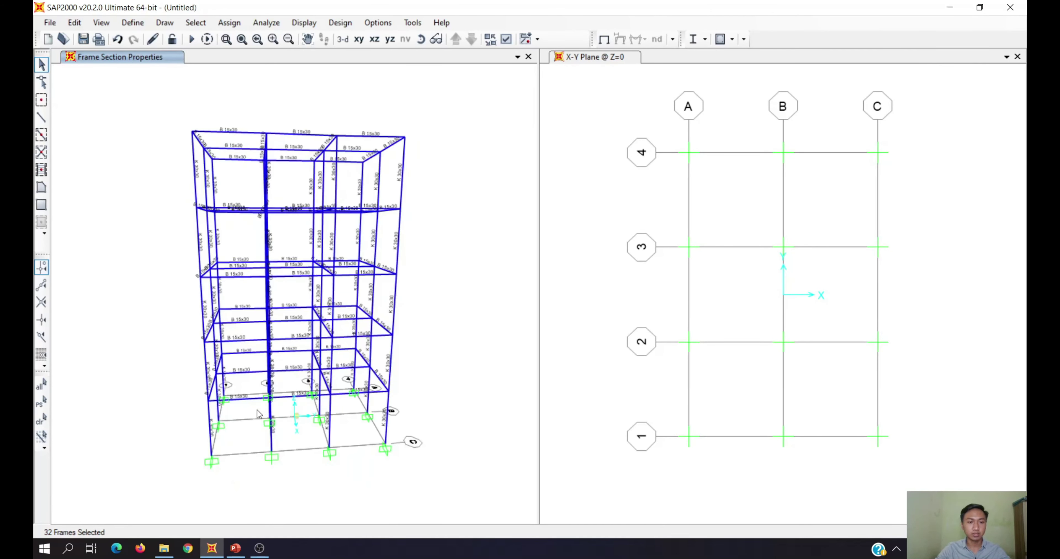
drag(249, 419, 243, 197)
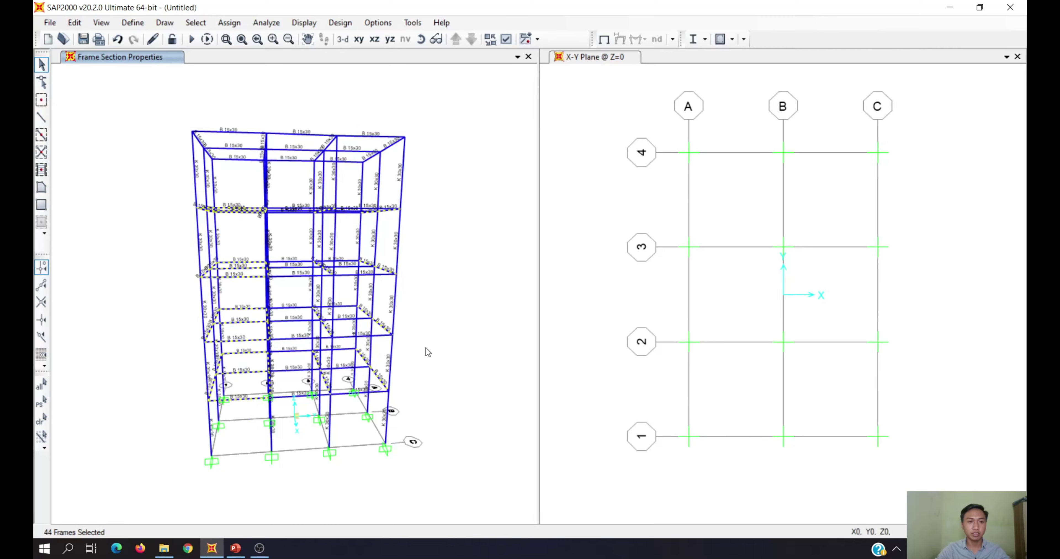
shift+middle_drag(426, 350, 329, 405)
drag(300, 411, 296, 198)
mouse_move(420, 326)
shift+middle_down()
mouse_move(466, 373)
mouse_move(371, 418)
shift+middle_up()
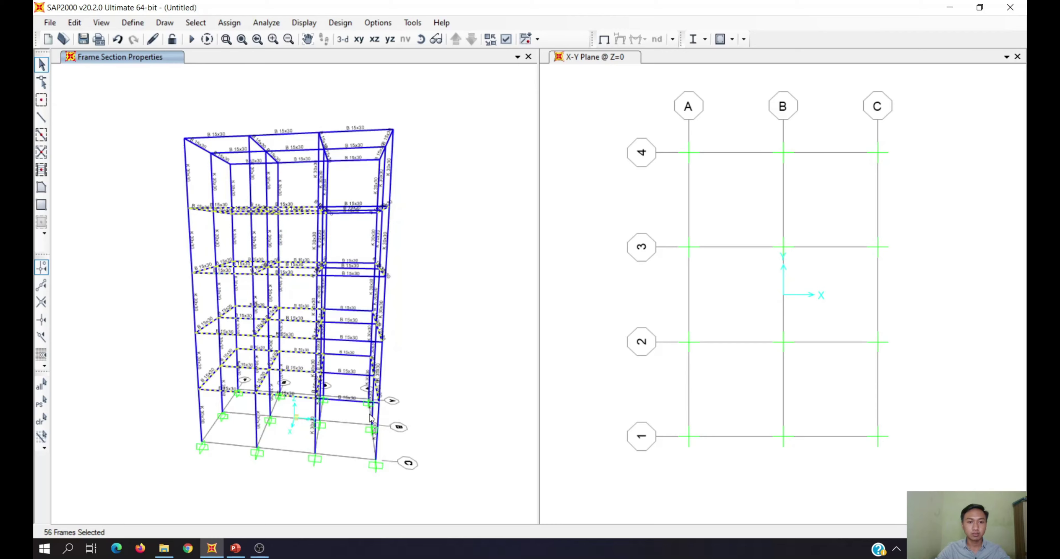
drag(355, 405, 349, 190)
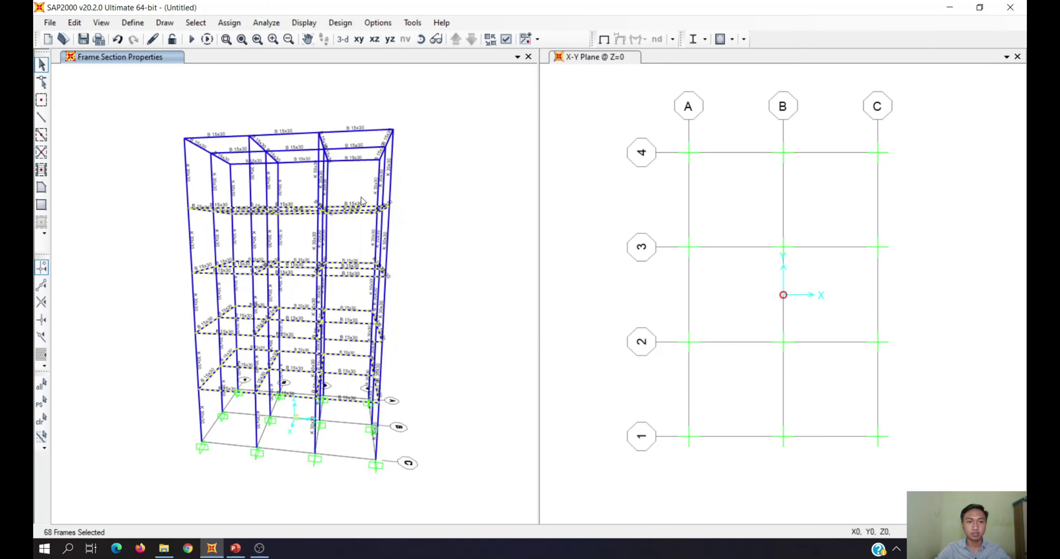
Open the distributed load assignment for the selected floor beams and switch the load positions to absolute distance from End-I
mouse_move(473, 288)
shift+middle_down()
mouse_move(460, 277)
mouse_move(362, 306)
shift+middle_up()
shift+middle_drag(421, 391, 447, 293)
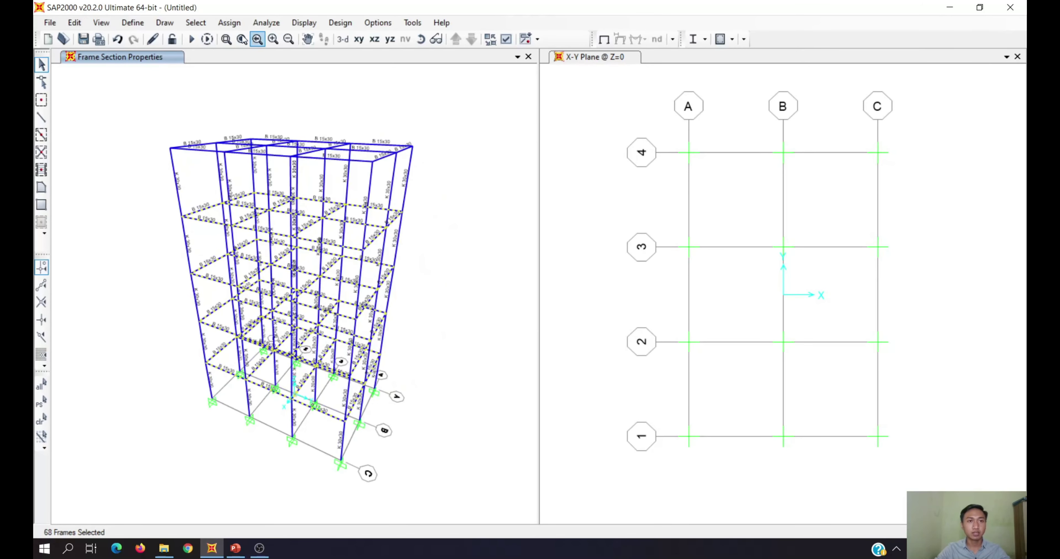
click(228, 23)
mouse_move(284, 179)
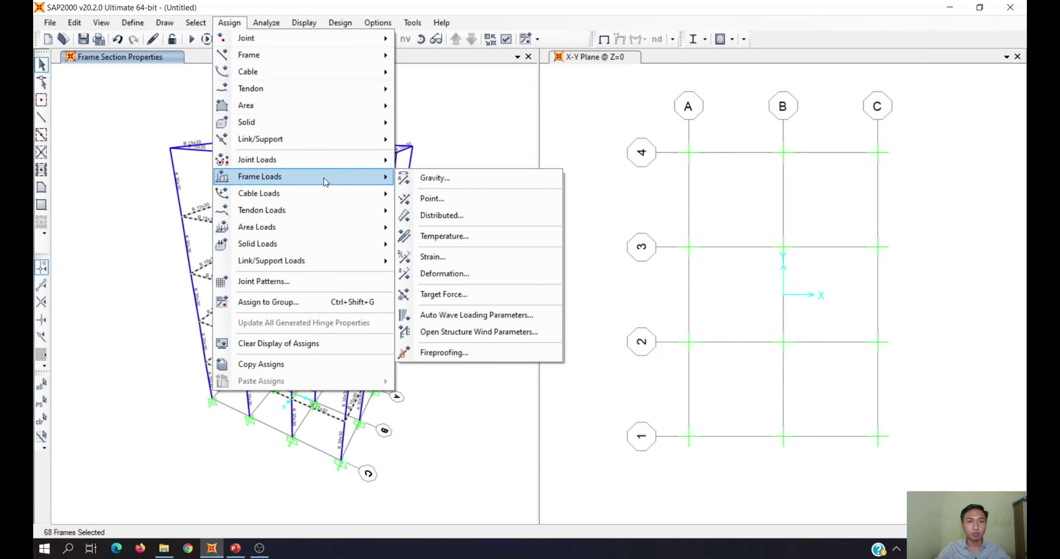
click(437, 215)
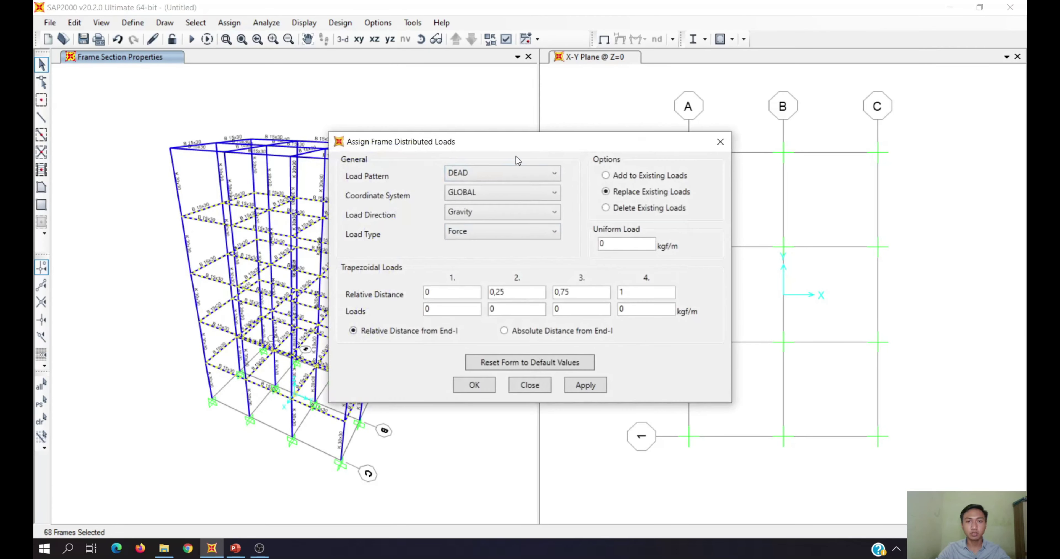
drag(499, 145, 640, 120)
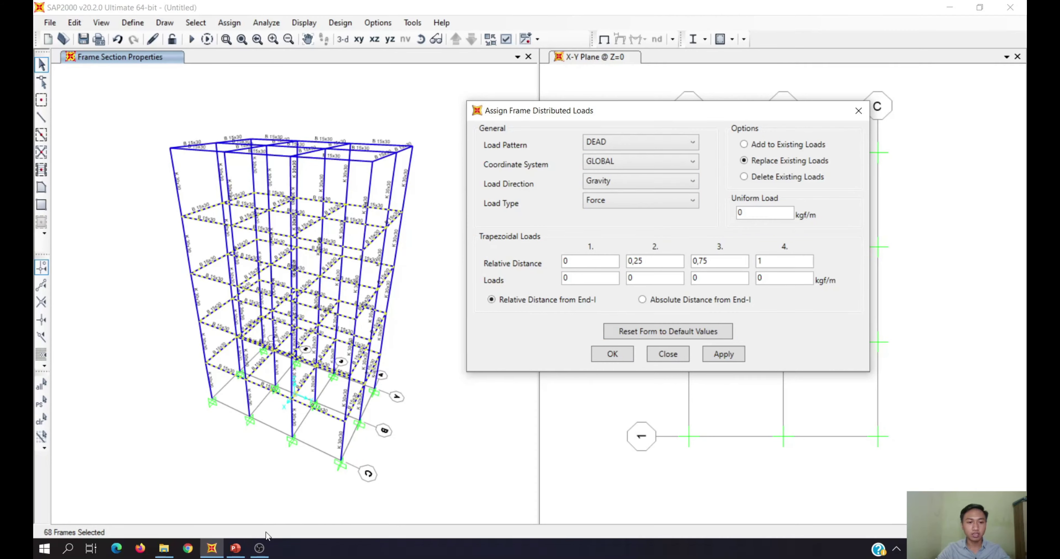
click(642, 300)
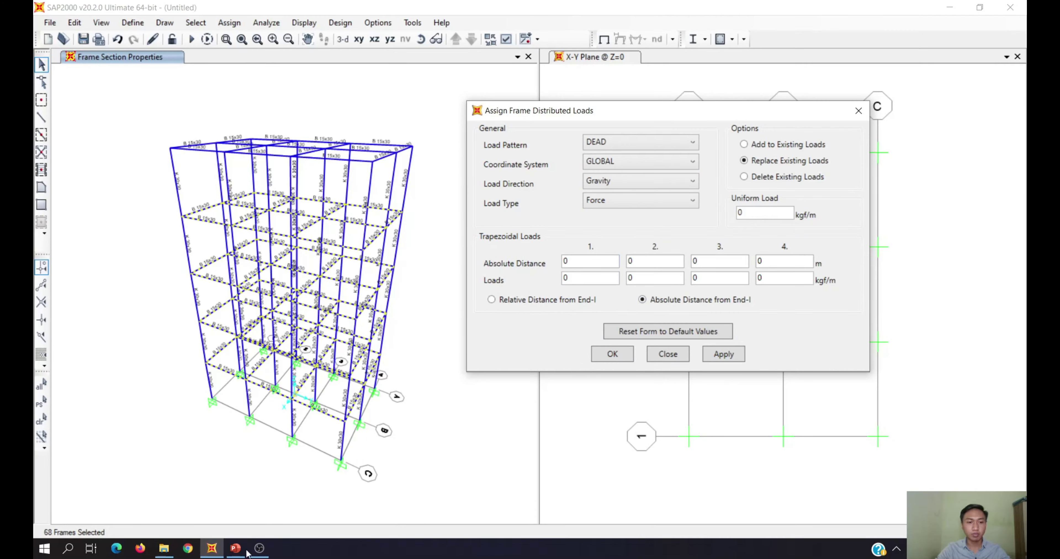
Consult the floor dead load and triangular load dimensions on the PowerPoint load distribution slide, and return to SAP2000
click(236, 548)
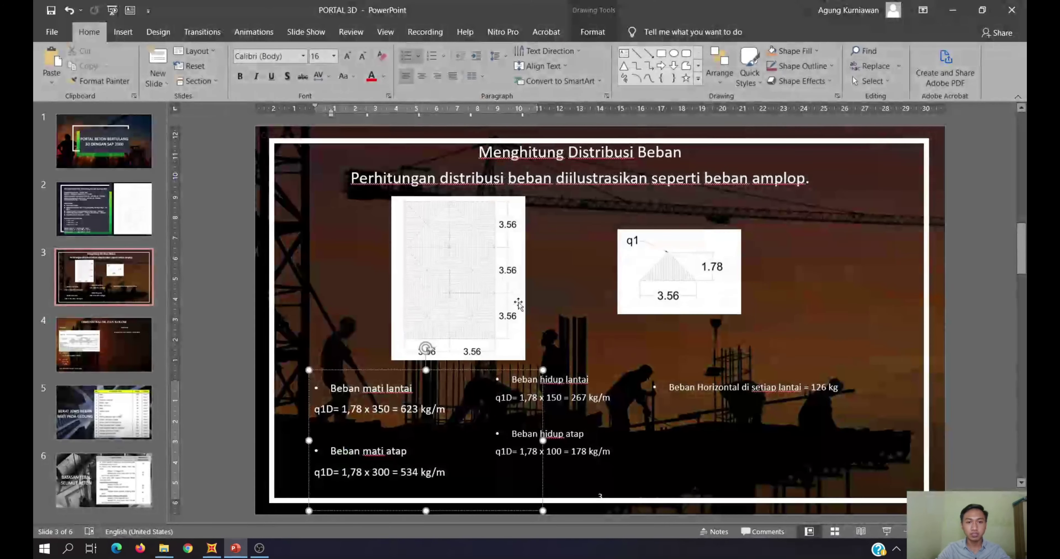
click(430, 337)
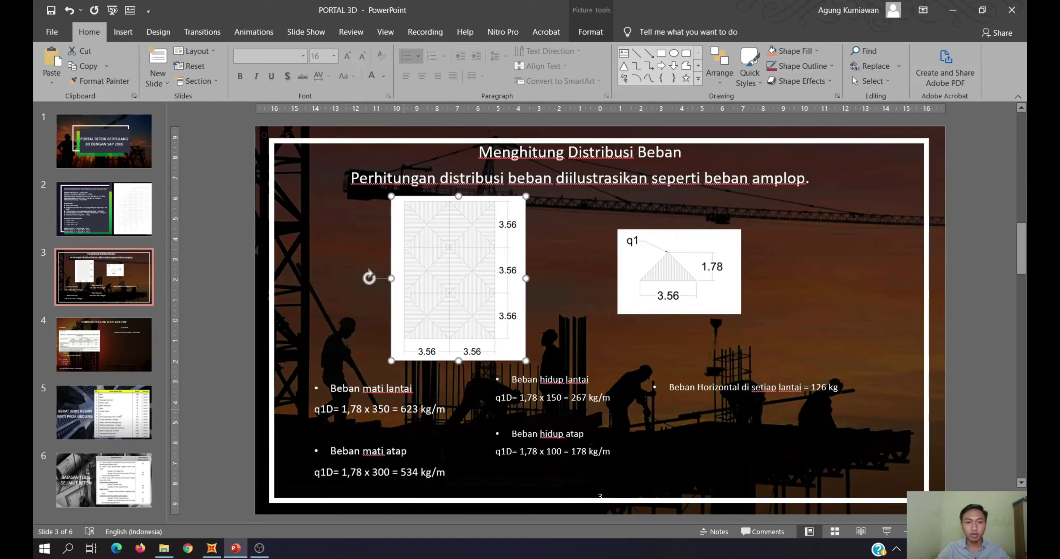
click(400, 409)
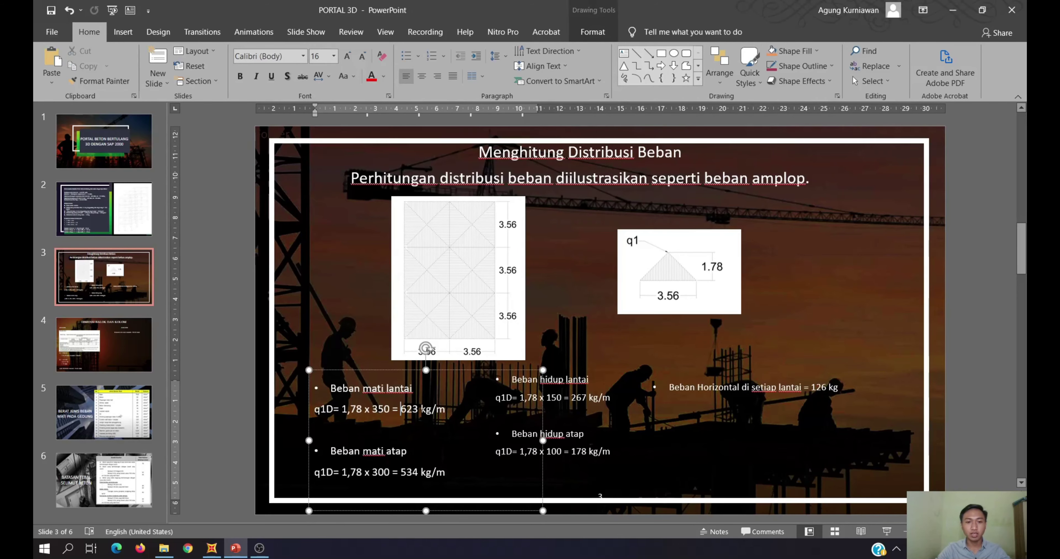
key(alt+Tab)
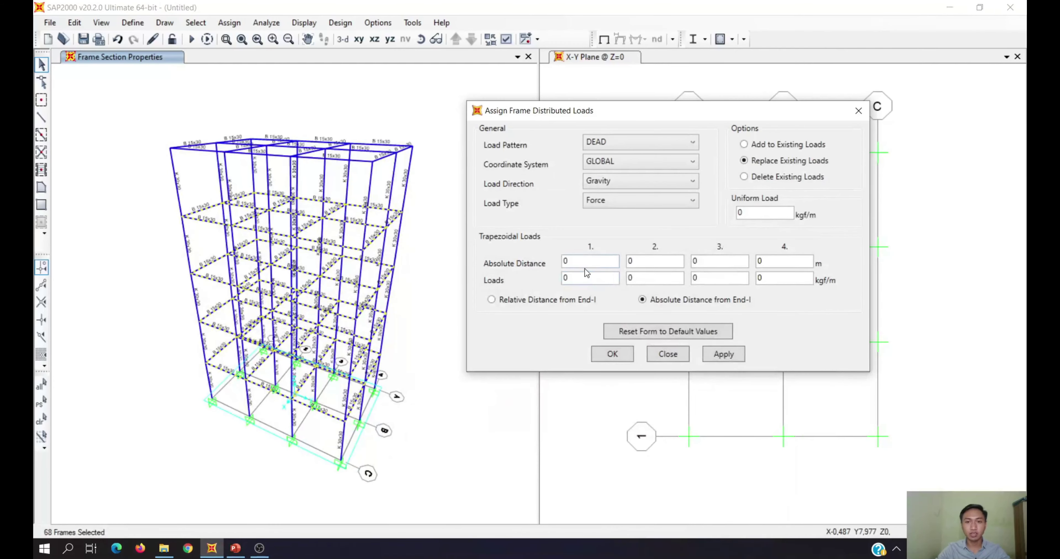
Apply a triangular DEAD gravity load to the selected floor beams, with 623 kgf/m at 1,78 m and 0 at 3,56 m
click(649, 262)
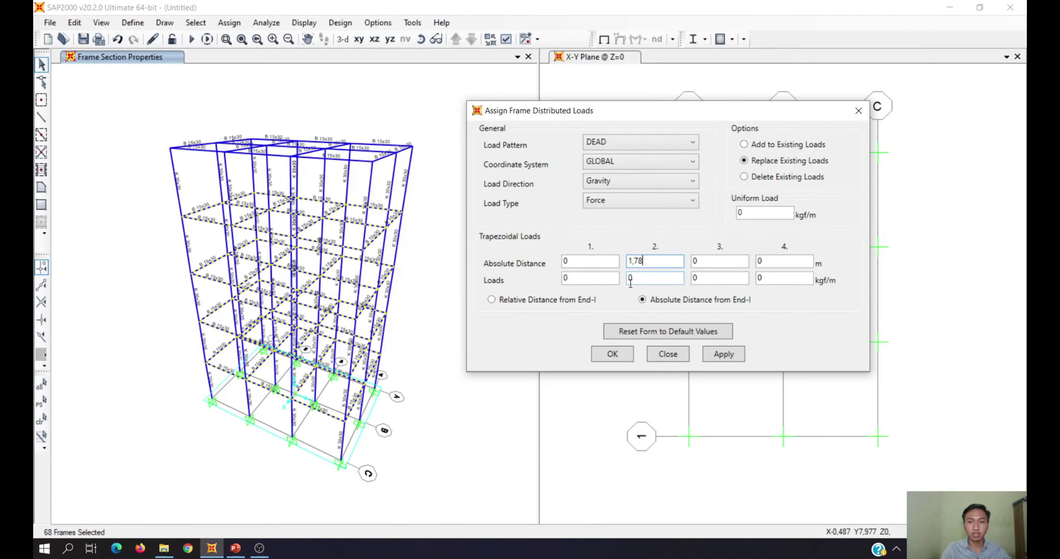
double_click(641, 280)
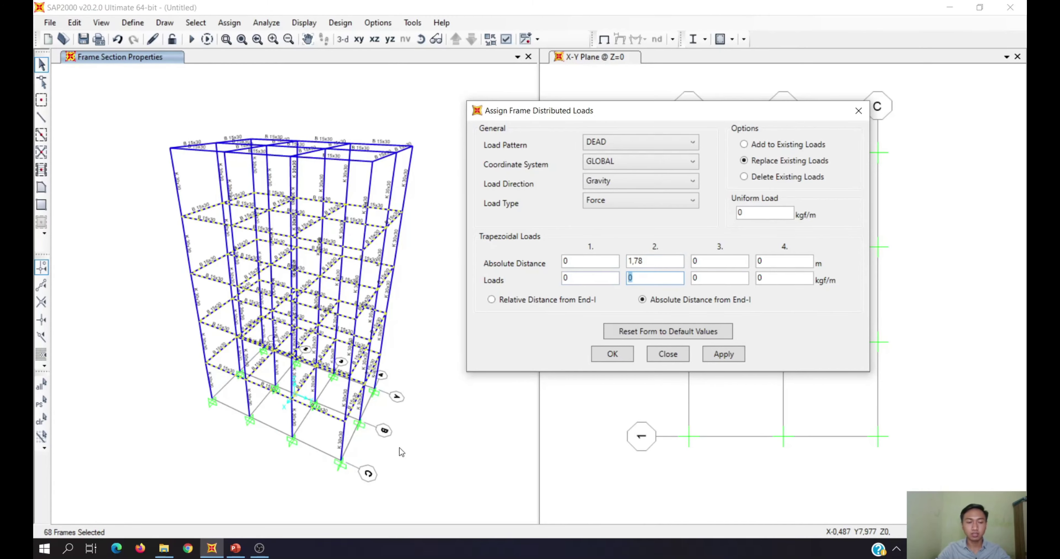
click(236, 549)
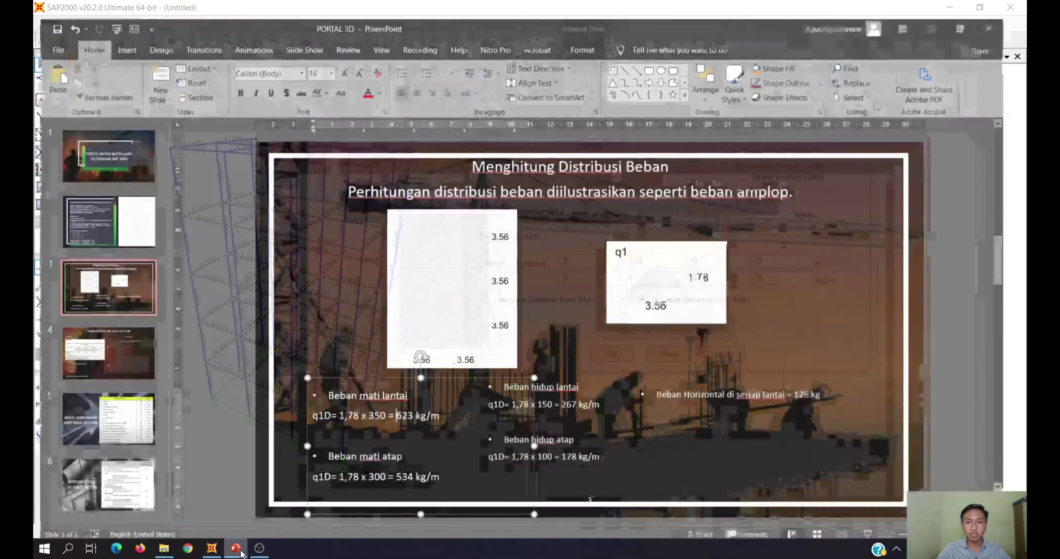
click(211, 548)
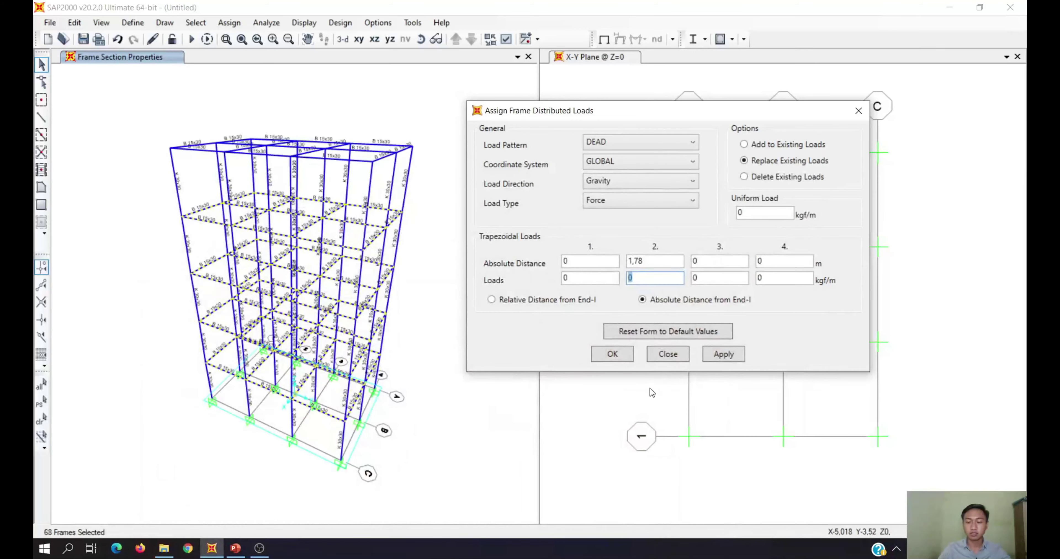
text(623)
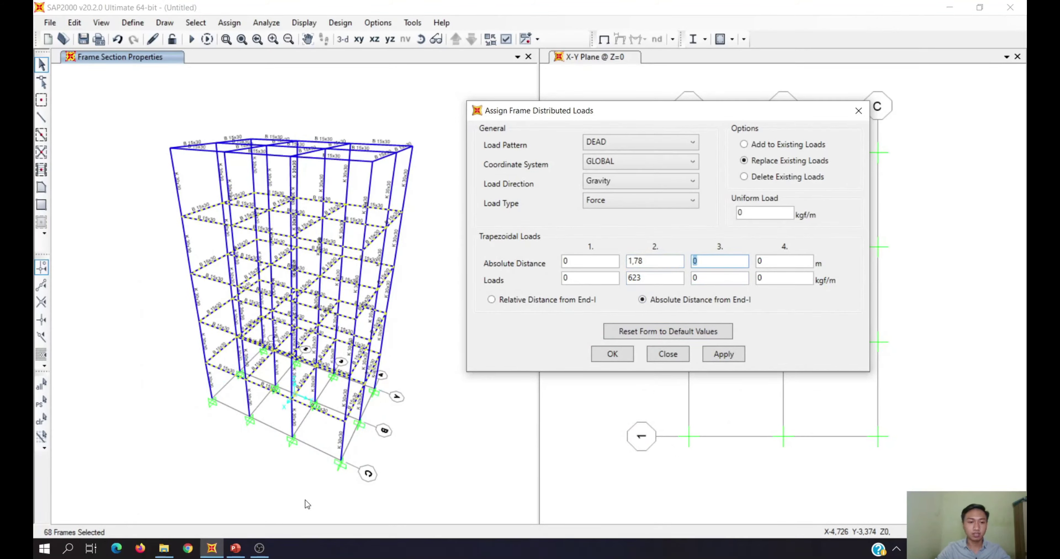
click(236, 550)
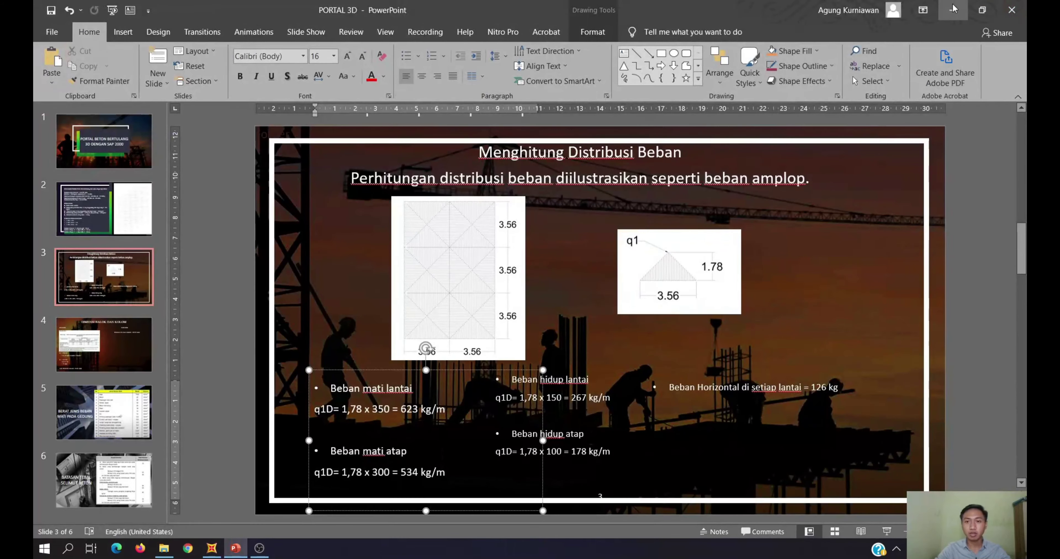
key(alt+Tab)
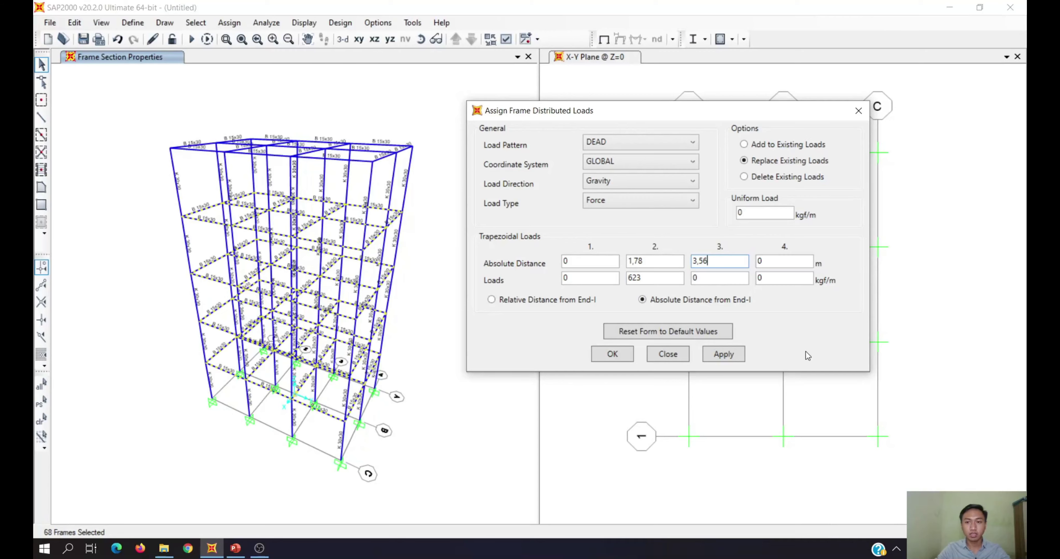
click(724, 355)
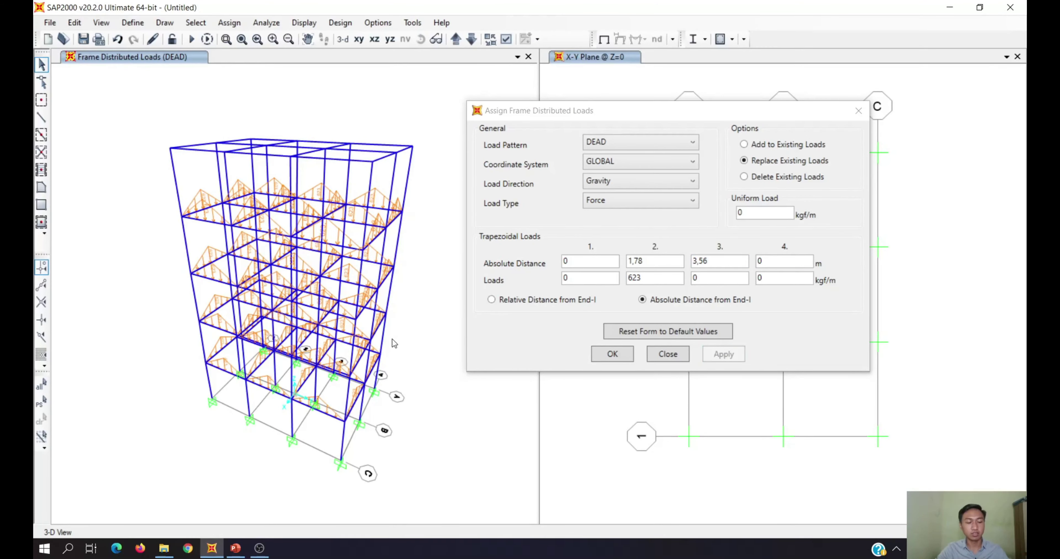
drag(390, 370, 291, 378)
scroll(280, 381, up, 3)
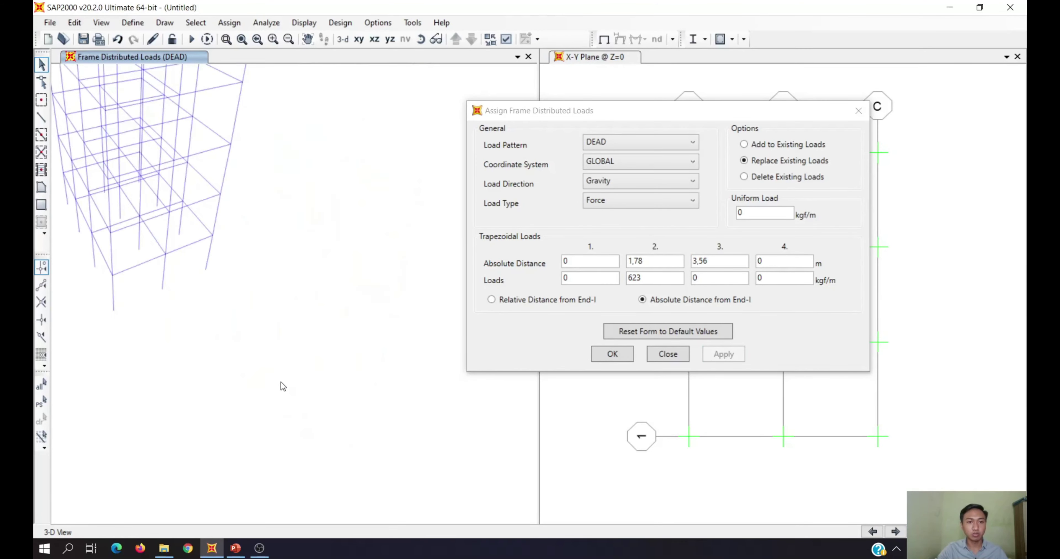
scroll(323, 302, down, 2)
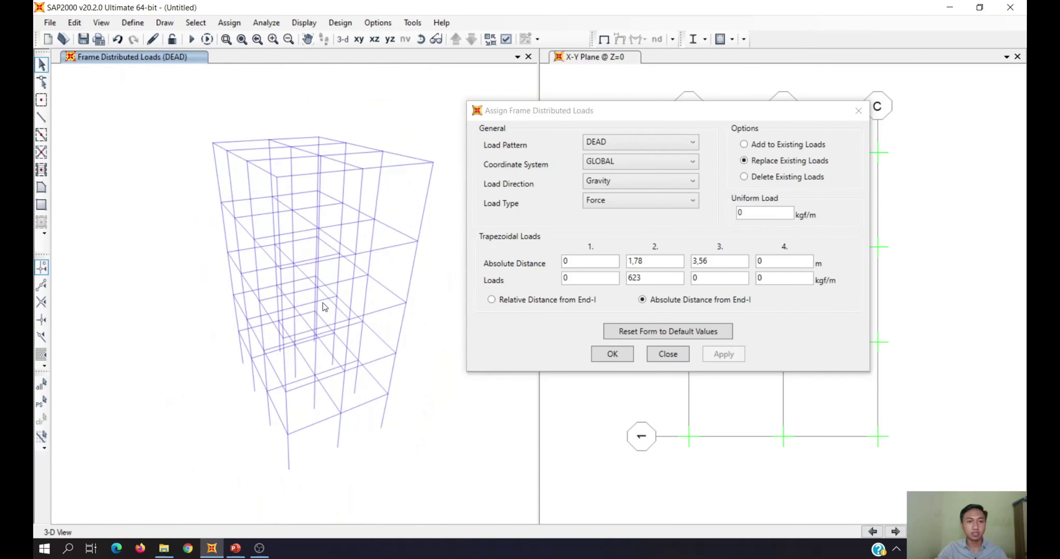
mouse_move(359, 362)
shift+middle_down()
mouse_move(338, 359)
mouse_move(331, 389)
mouse_move(348, 361)
shift+middle_up()
Present the PowerPoint load distribution slide, mark the interior beam lines on the plan with a red pen, and exit discarding the ink
click(236, 548)
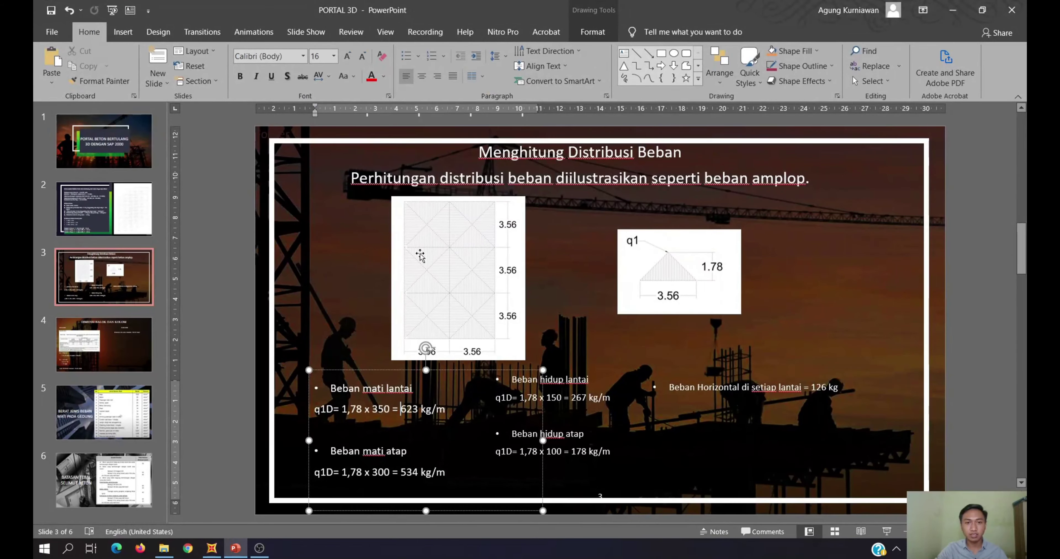
click(429, 249)
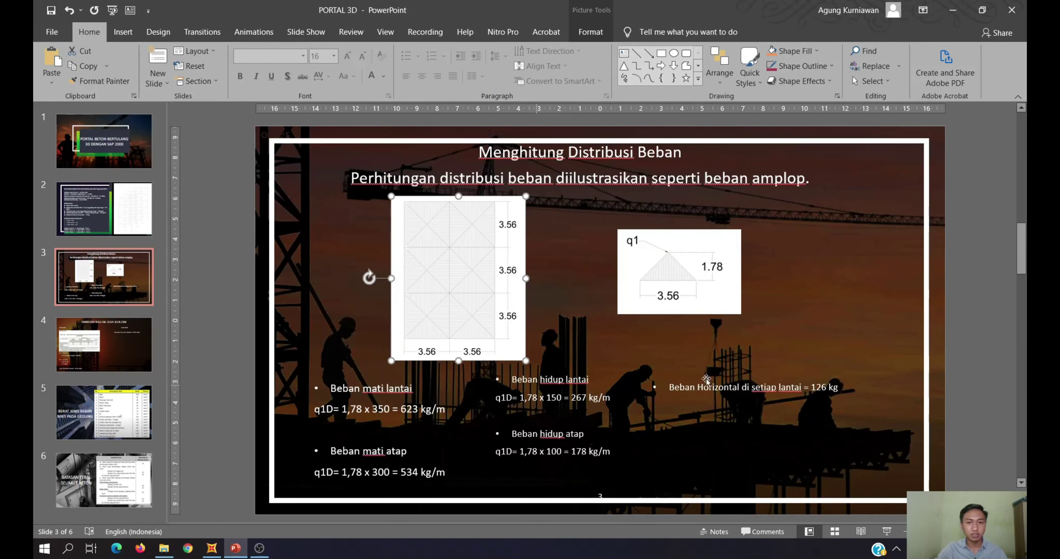
click(887, 532)
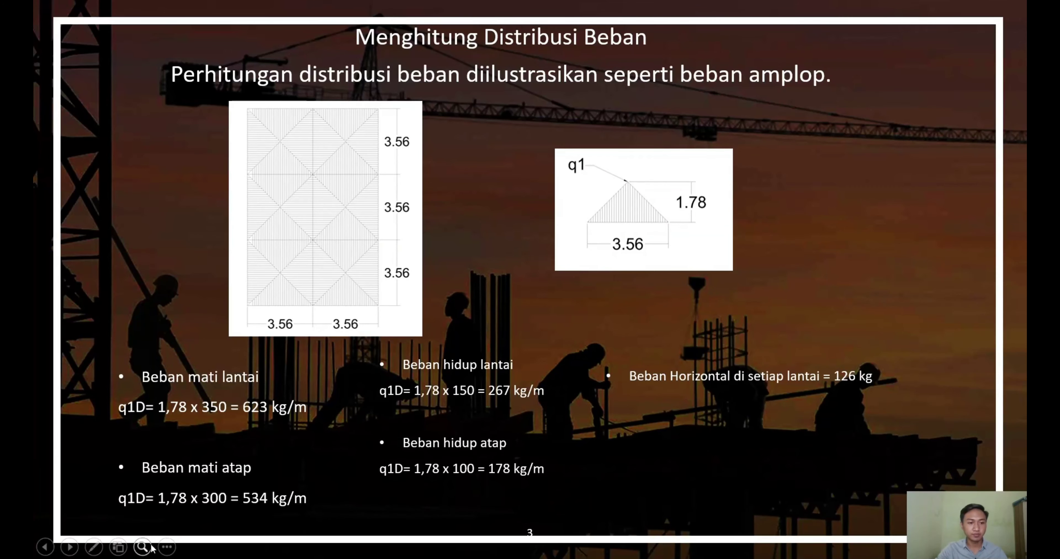
click(95, 547)
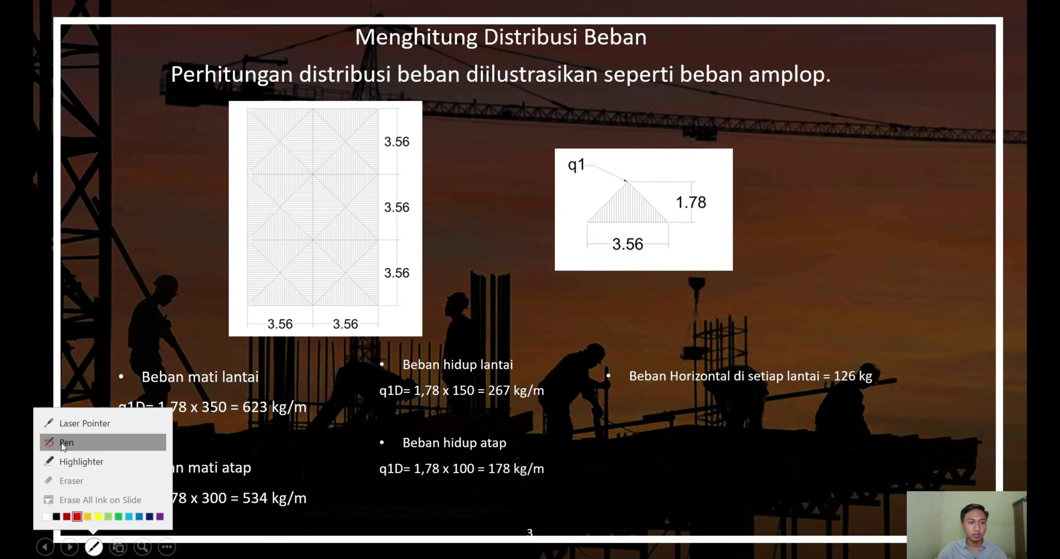
click(70, 443)
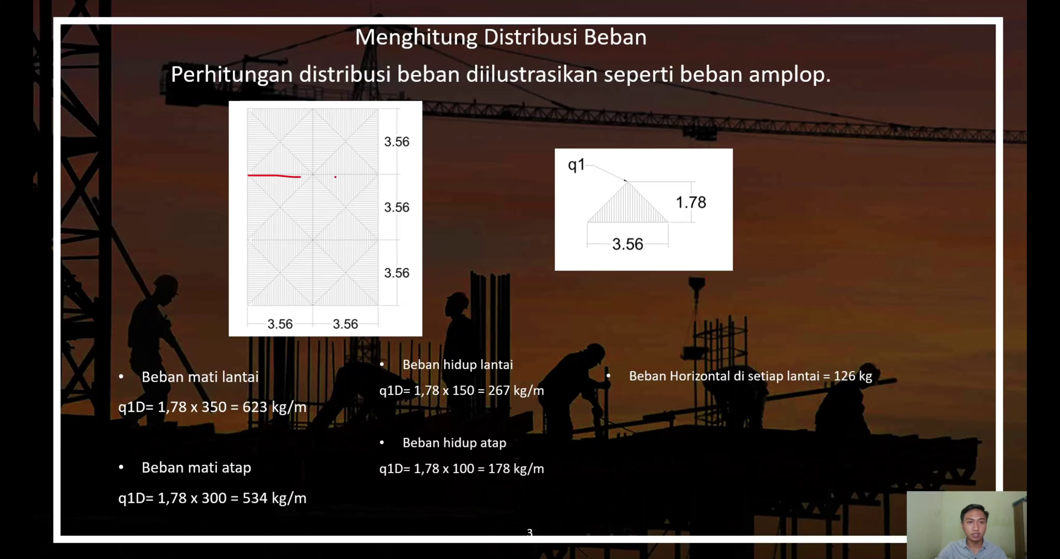
drag(335, 177, 388, 178)
drag(313, 242, 391, 242)
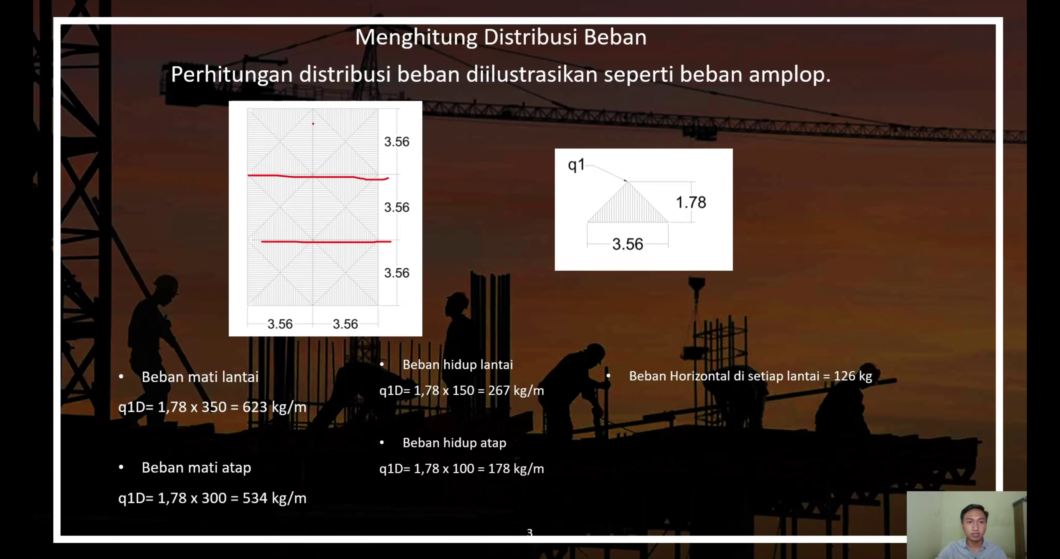
drag(313, 123, 311, 227)
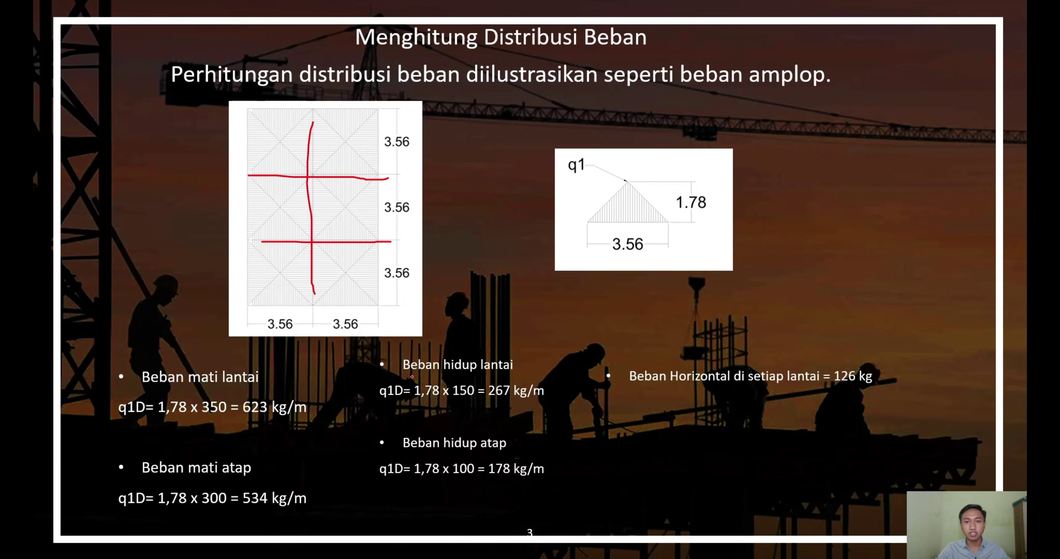
key(Escape)
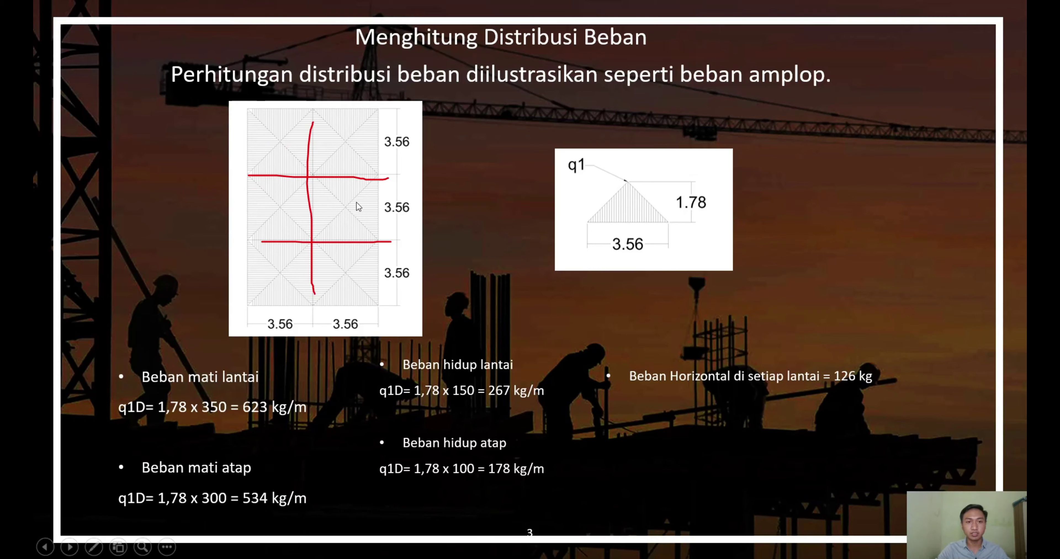
key(Escape)
click(551, 315)
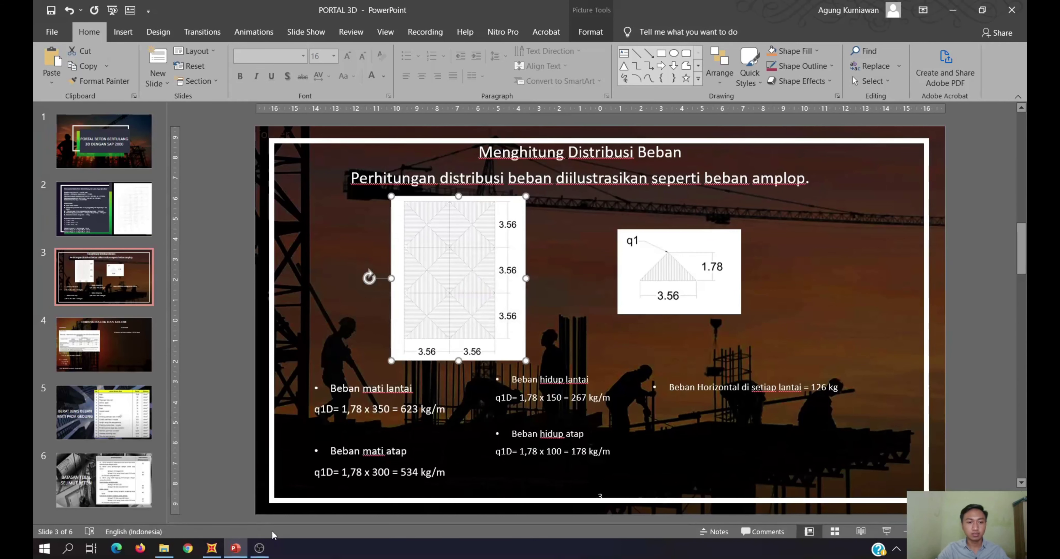
Switch to SAP2000 and select the seven interior beams of the floor just below the roof in the 3D view
click(213, 549)
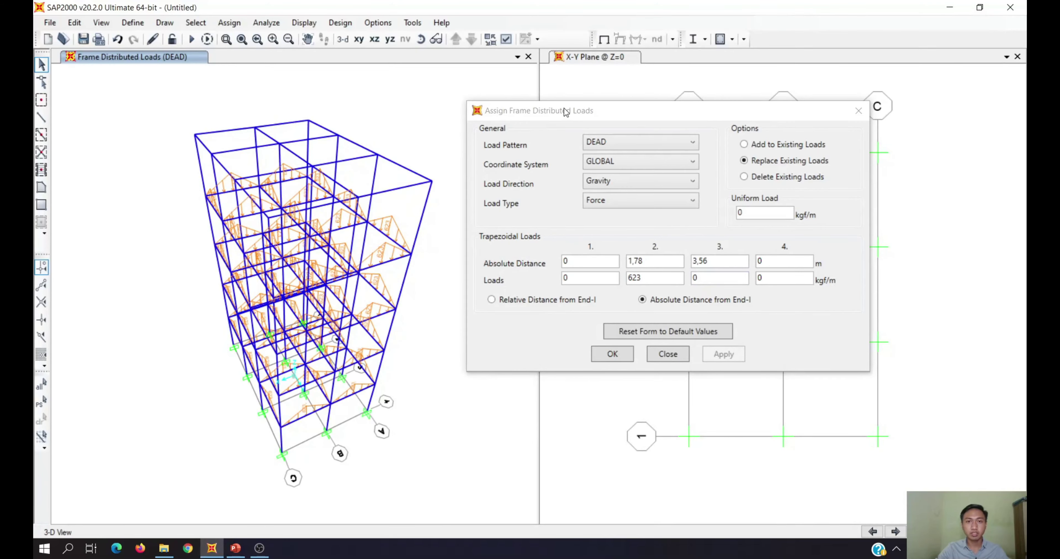
drag(566, 112, 657, 97)
shift+middle_drag(196, 312, 366, 363)
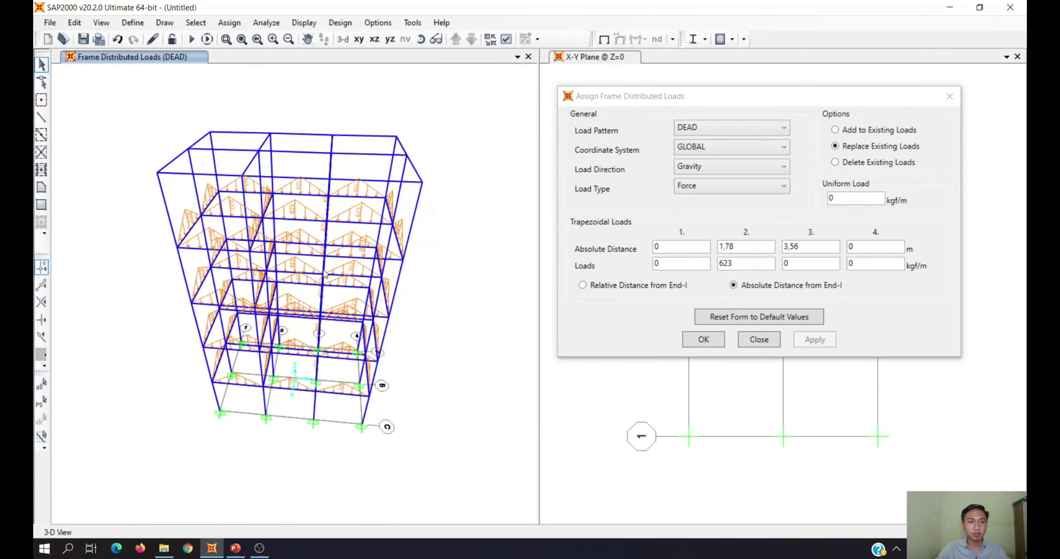
middle_drag(325, 274, 343, 300)
click(274, 276)
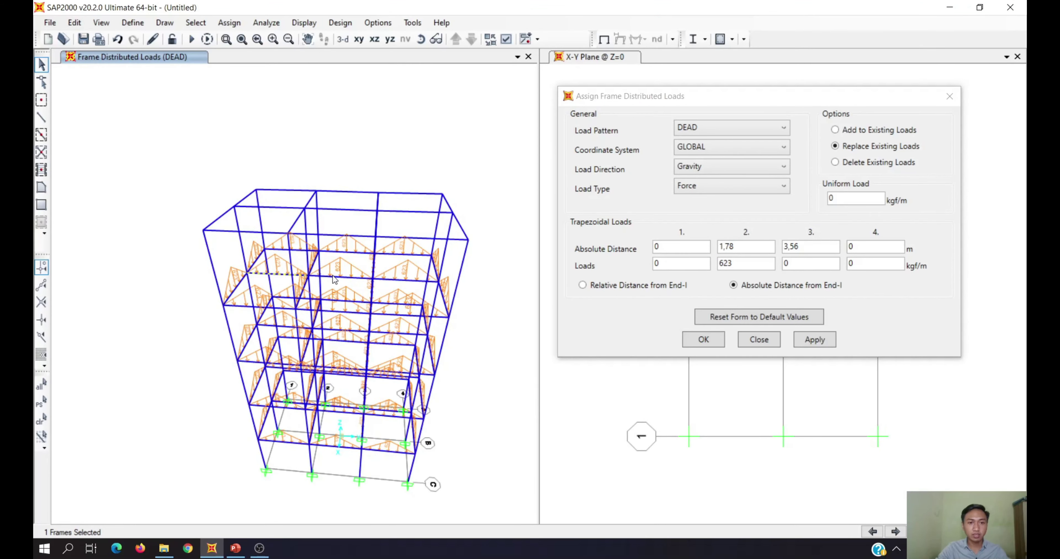
shift+middle_drag(420, 307, 372, 370)
click(310, 249)
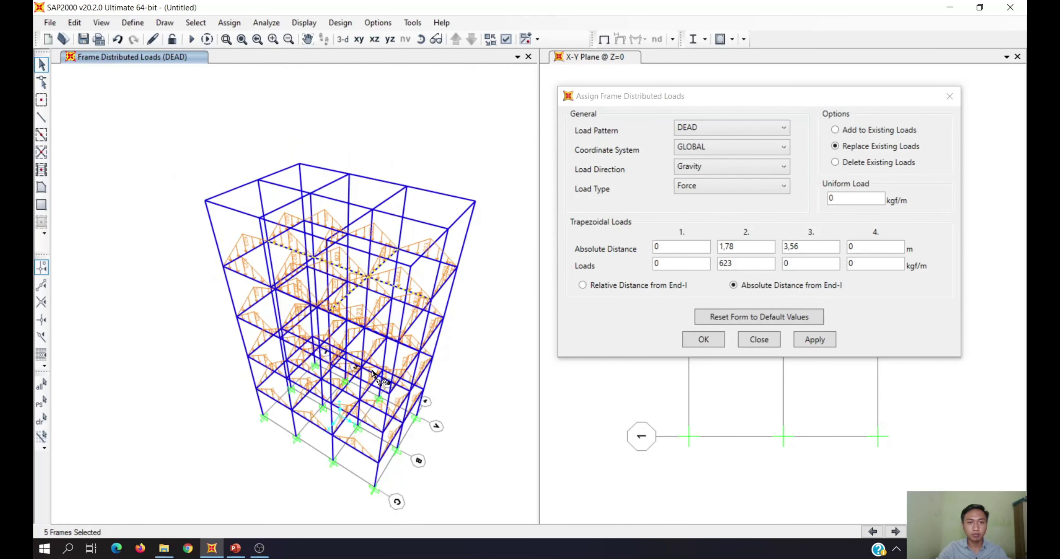
scroll(326, 282, up, 5)
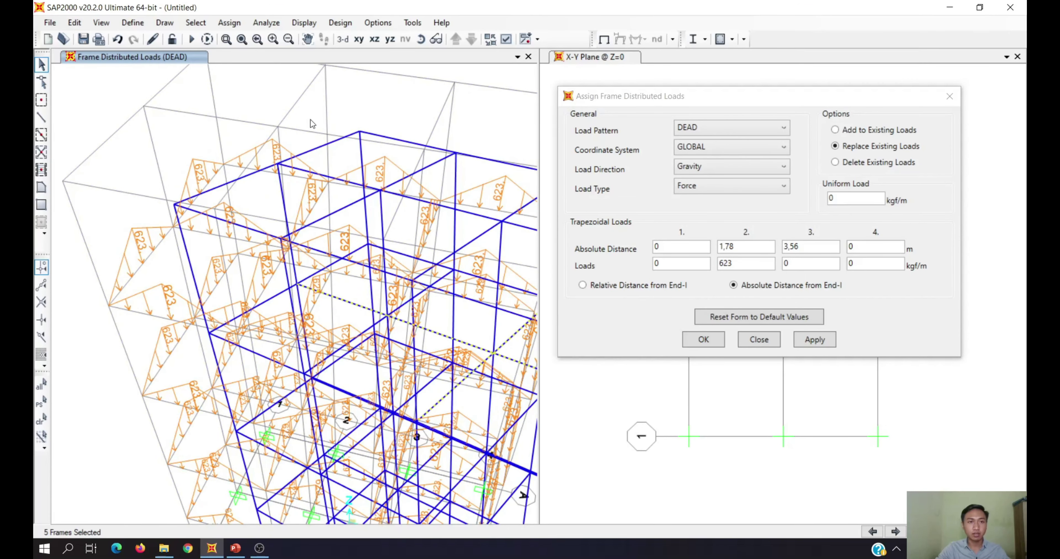
scroll(300, 268, down, 5)
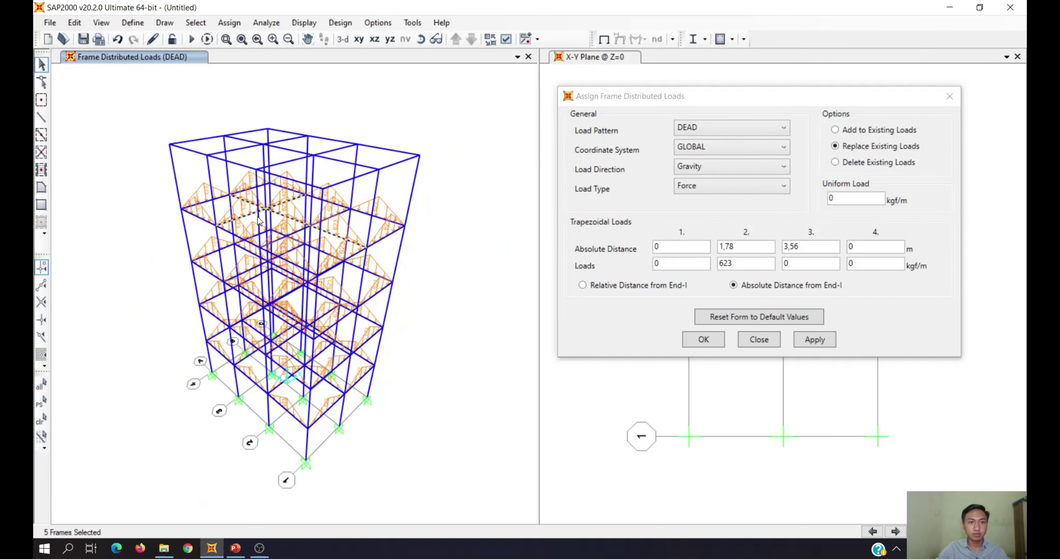
scroll(303, 283, up, 4)
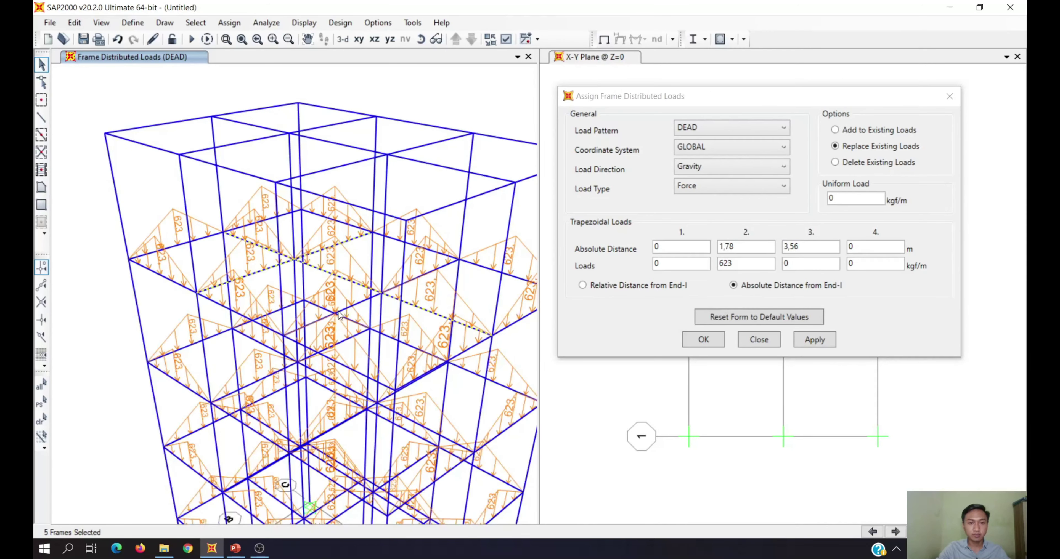
click(437, 283)
Add the seven interior beams of the second floor level below the roof to the selection
shift+middle_drag(429, 274, 324, 405)
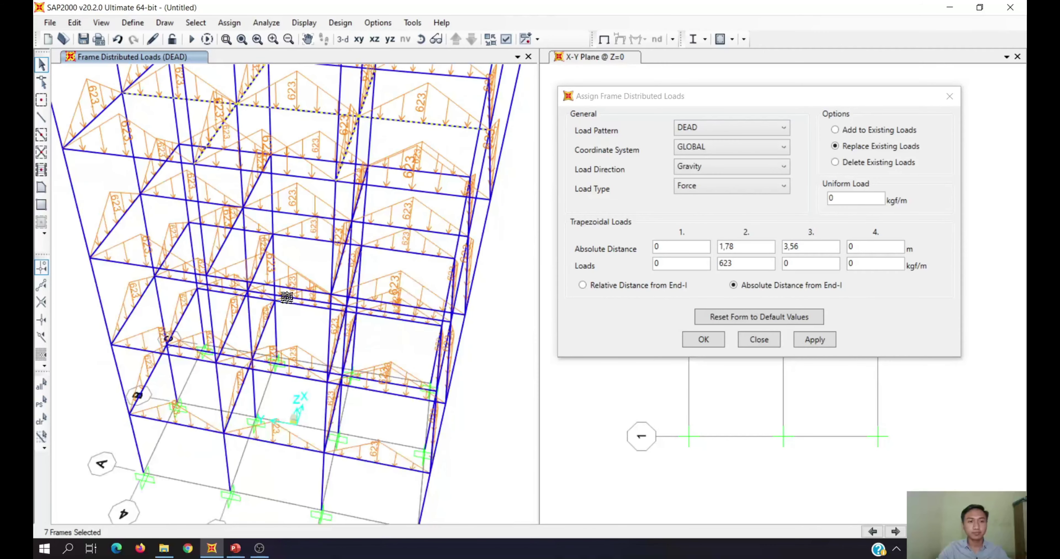
shift+middle_drag(328, 366, 311, 263)
click(216, 190)
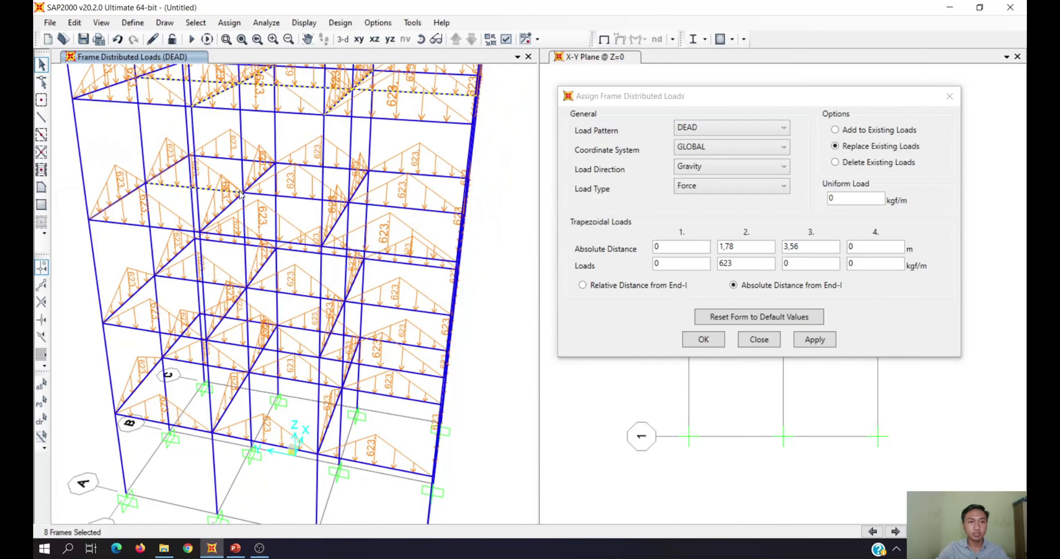
click(275, 199)
click(378, 205)
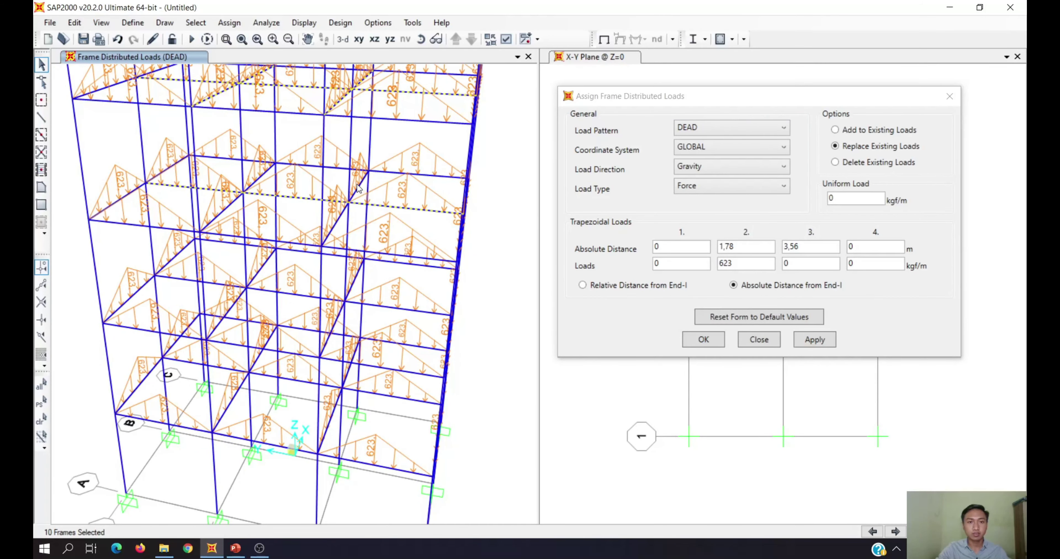
click(360, 197)
click(342, 222)
click(221, 212)
Extend the selection with the seven interior beams of the third floor level below the roof
scroll(354, 267, down, 2)
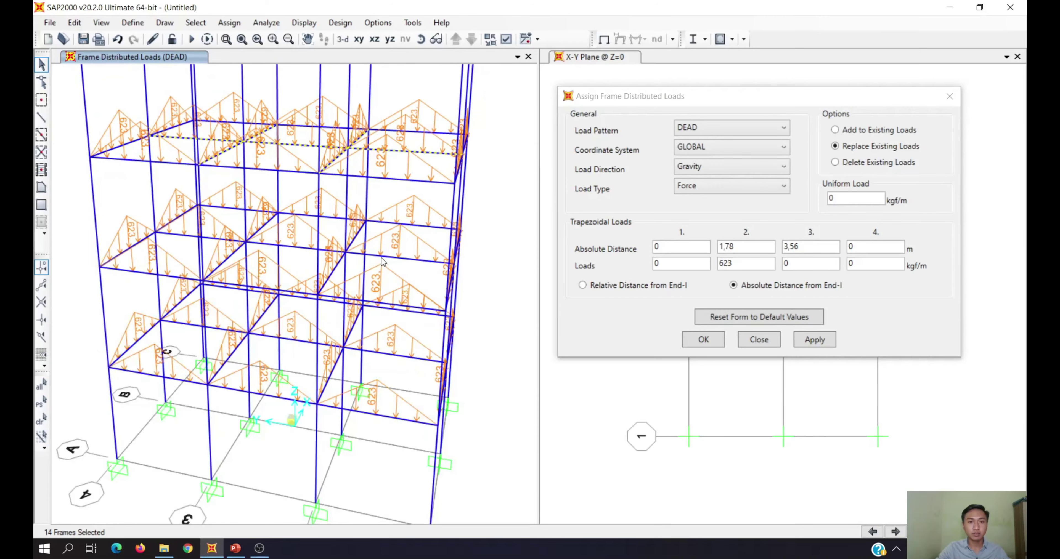
click(367, 254)
click(299, 247)
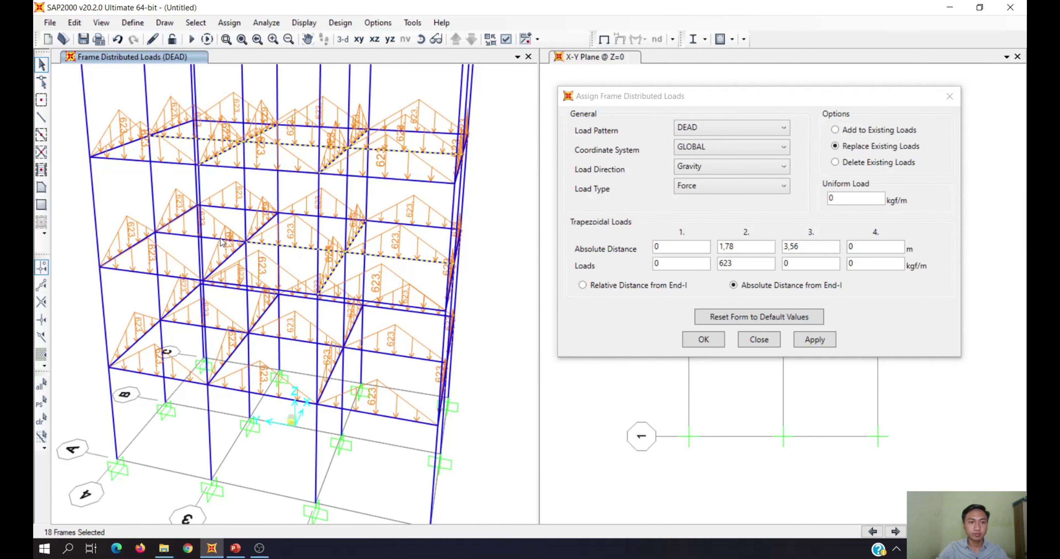
click(221, 240)
click(262, 228)
click(235, 251)
Include the seven interior beams of the lowest elevated floor in the selection
shift+middle_drag(288, 335, 394, 356)
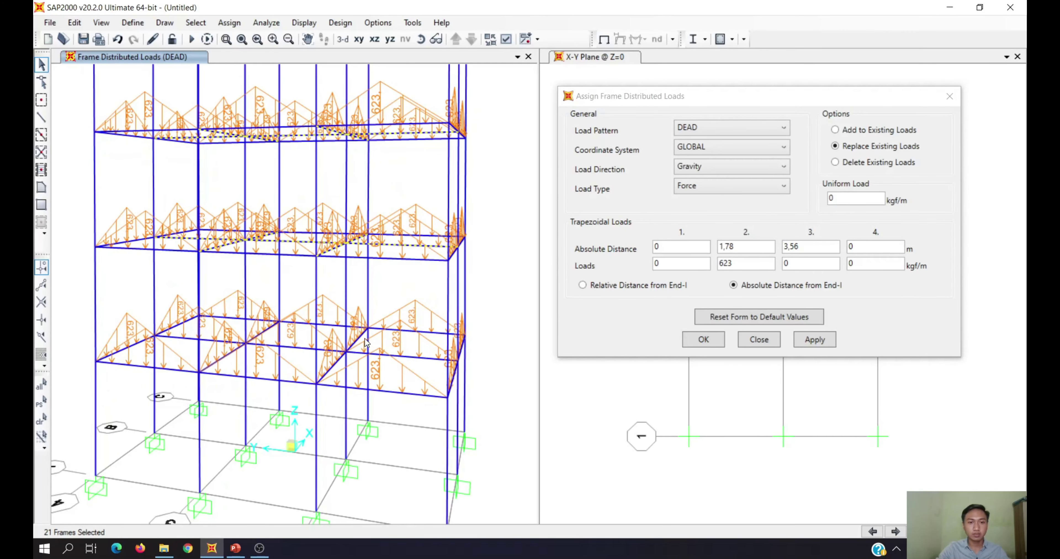
click(375, 355)
click(359, 343)
click(292, 349)
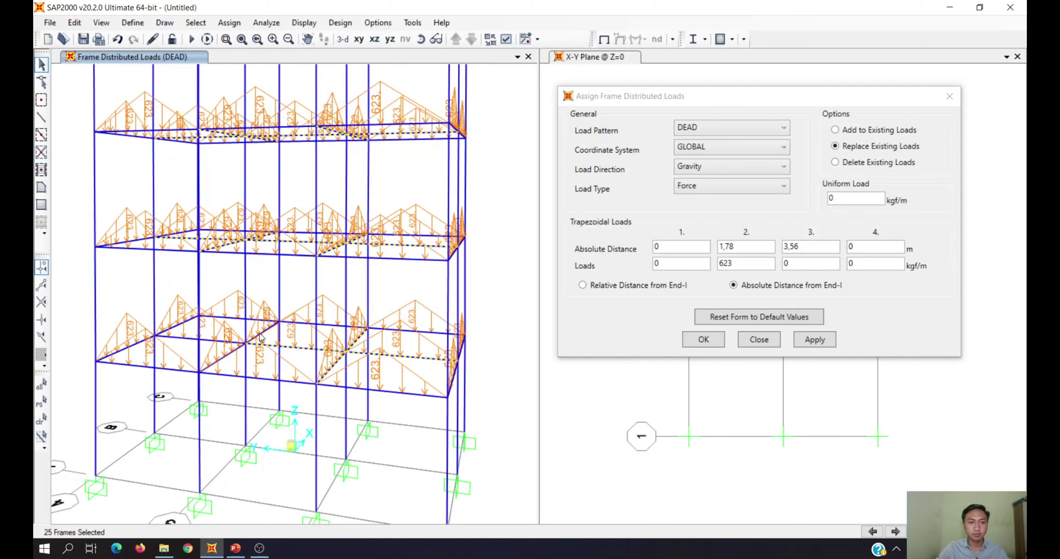
click(221, 343)
Add a second triangular DEAD load of 623 kgf/m at 1,78 m to the existing loads on the selected interior floor beams
shift+middle_drag(343, 327, 381, 325)
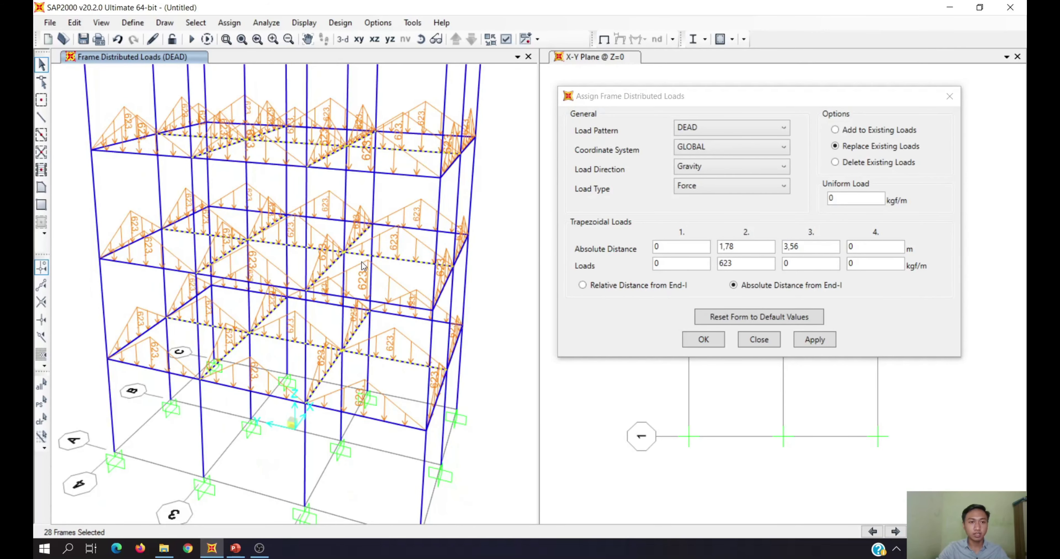
shift+middle_drag(362, 265, 358, 292)
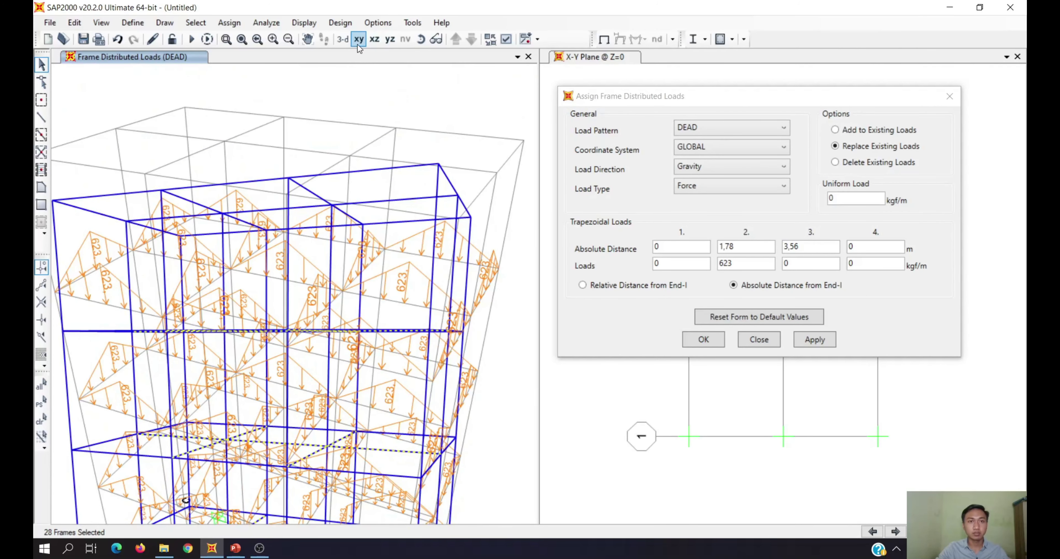
click(343, 39)
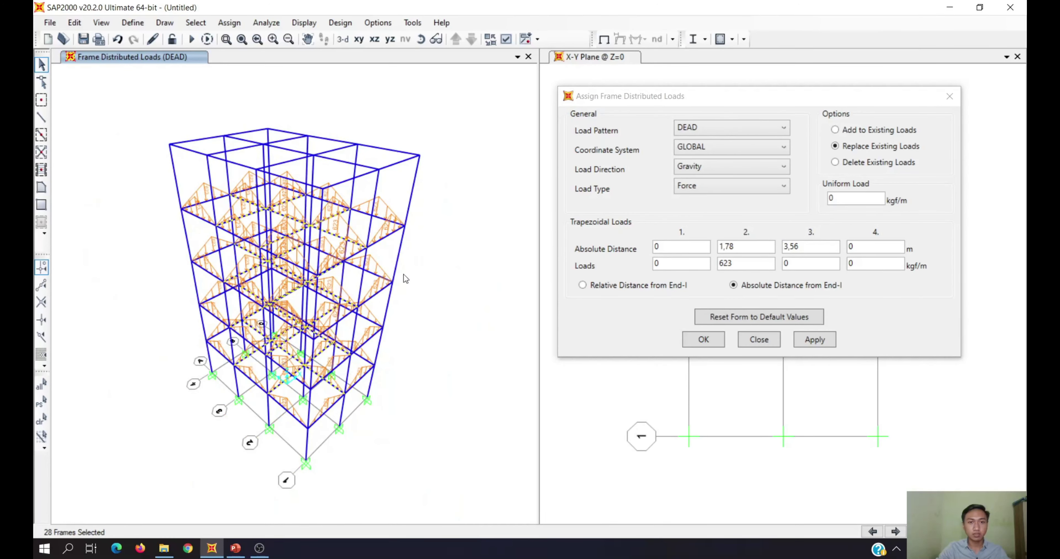
click(835, 130)
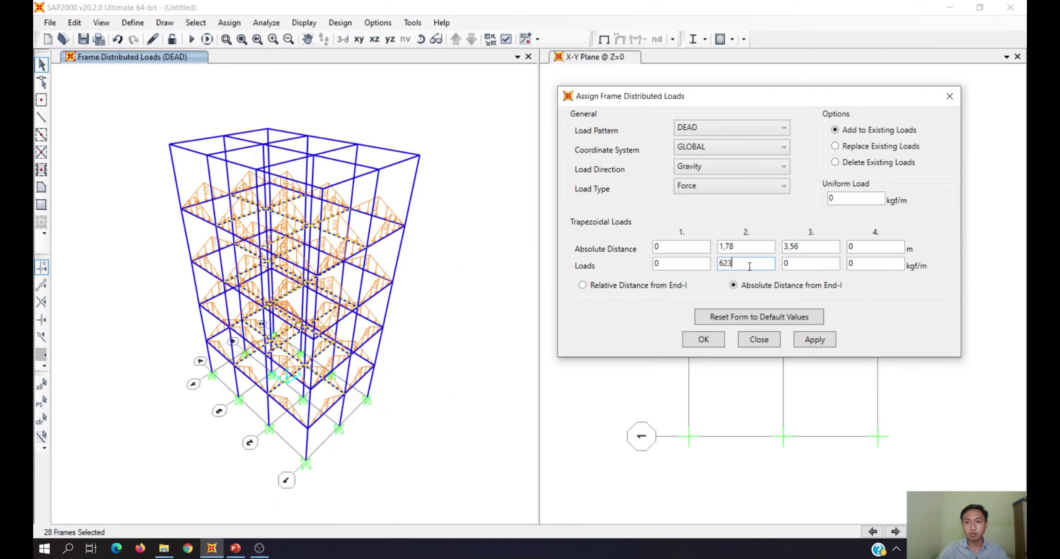
click(813, 340)
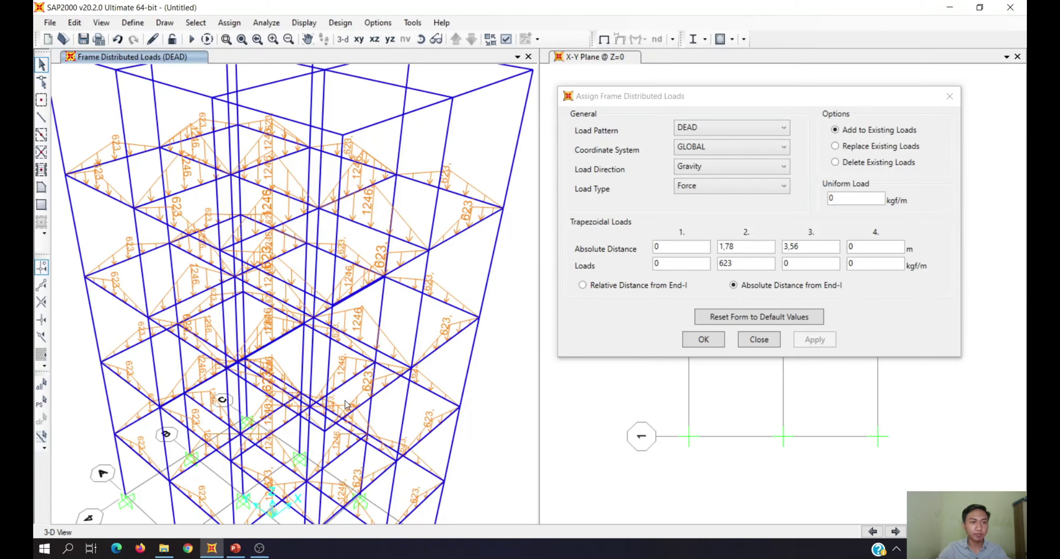
Select the eight roof beams running in the X direction with crossing windows in a front-facing 3D view
shift+middle_drag(345, 404, 381, 426)
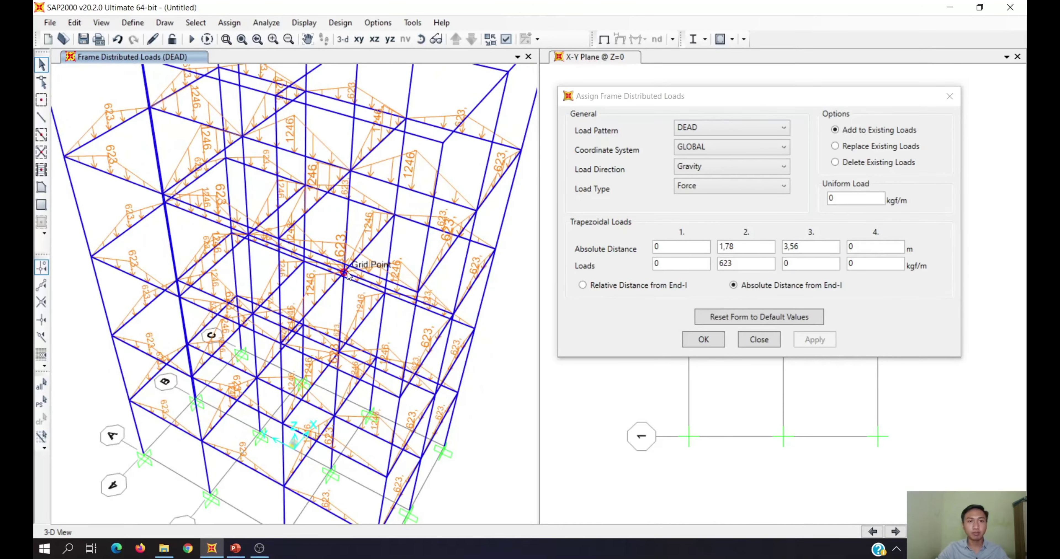
shift+middle_drag(348, 275, 346, 452)
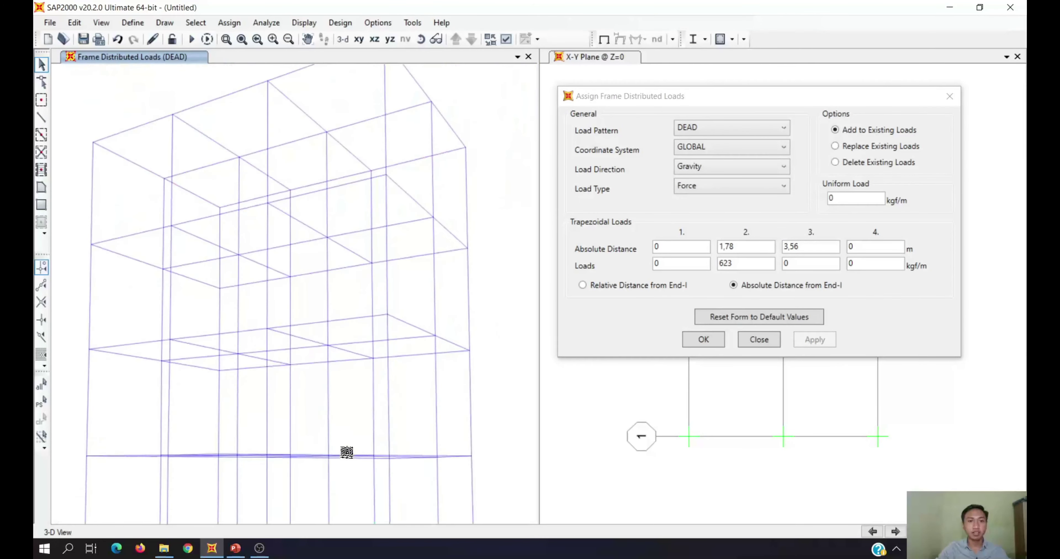
click(343, 40)
shift+middle_drag(333, 248, 391, 356)
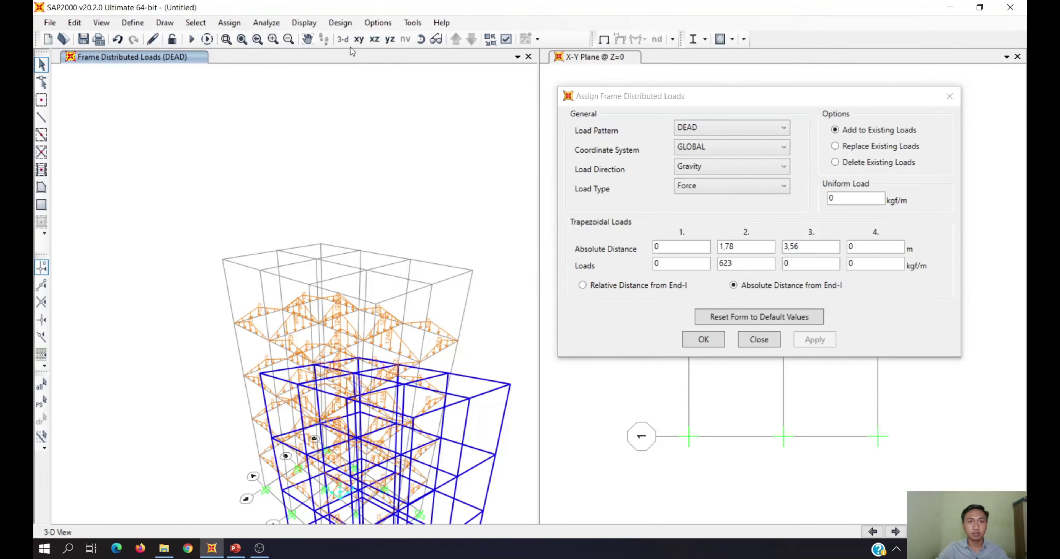
click(342, 39)
shift+middle_drag(412, 395, 312, 440)
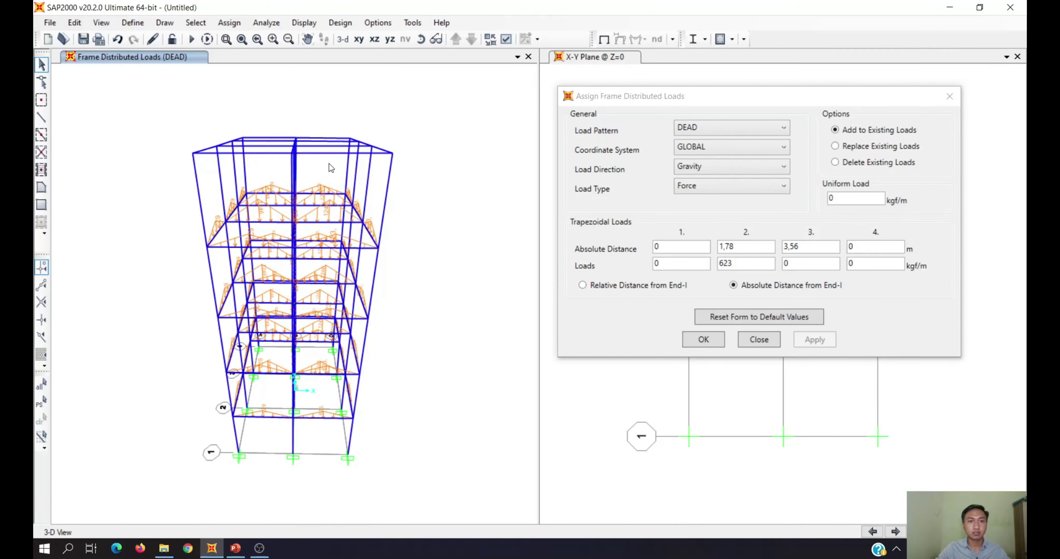
drag(329, 162, 316, 106)
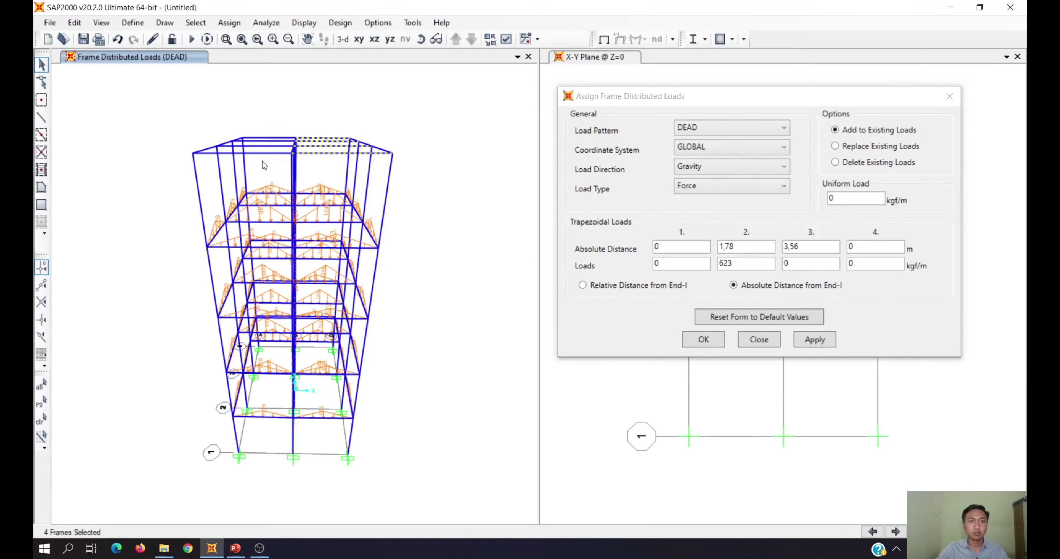
drag(264, 165, 239, 122)
Add the nine roof beams running in the Y direction to the selection
shift+middle_drag(329, 313, 229, 289)
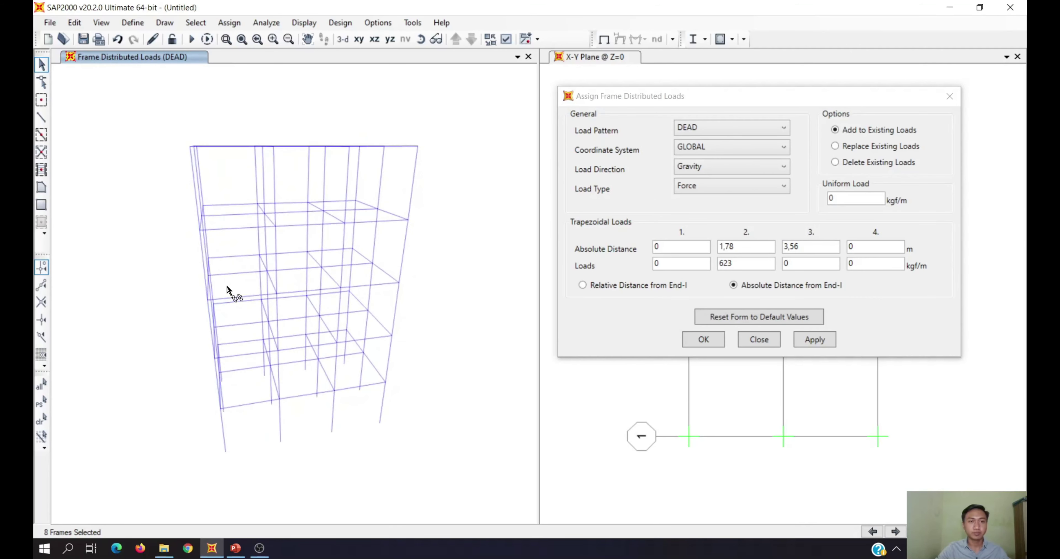
drag(241, 135, 275, 161)
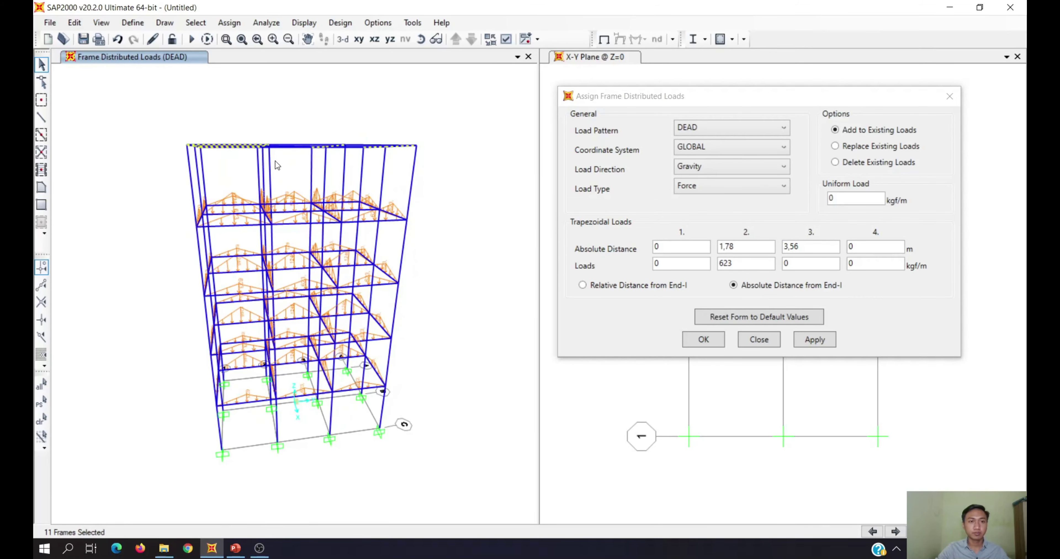
shift+middle_drag(507, 311, 436, 263)
drag(367, 175, 359, 133)
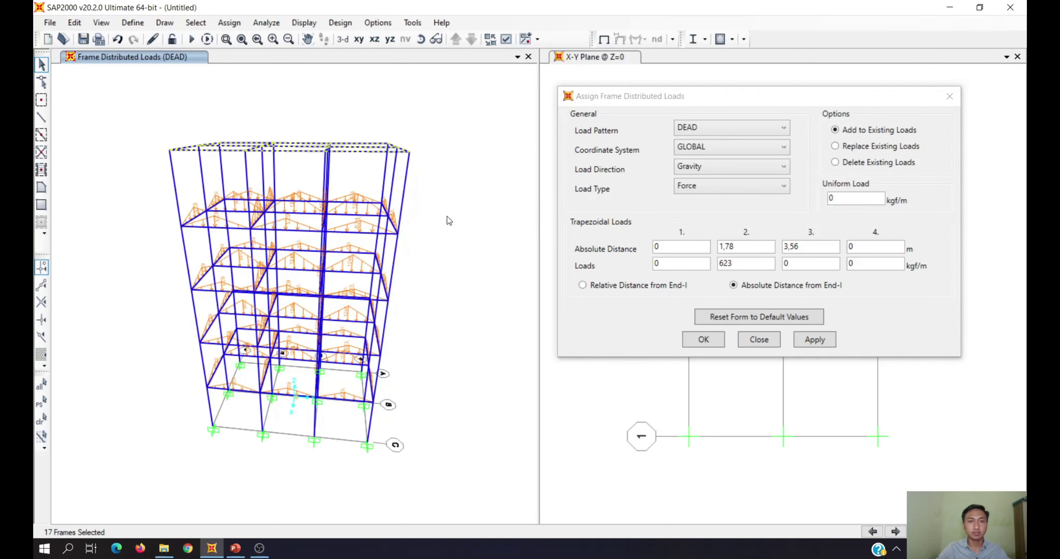
shift+middle_drag(449, 221, 447, 275)
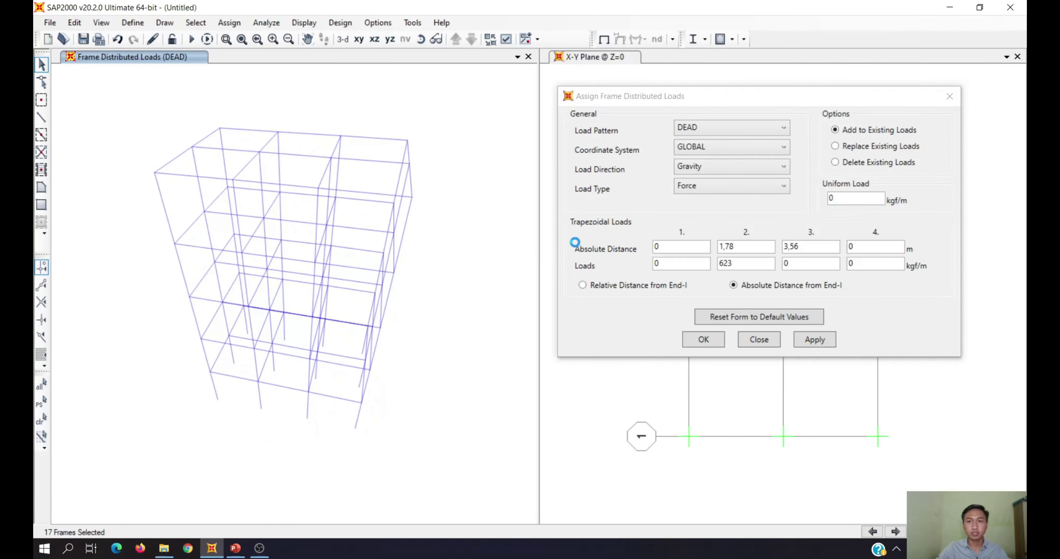
Check the roof dead load on the PowerPoint slide and apply it to the selected roof beams as a triangular load, 534 kgf/m at 1,78 m
click(236, 548)
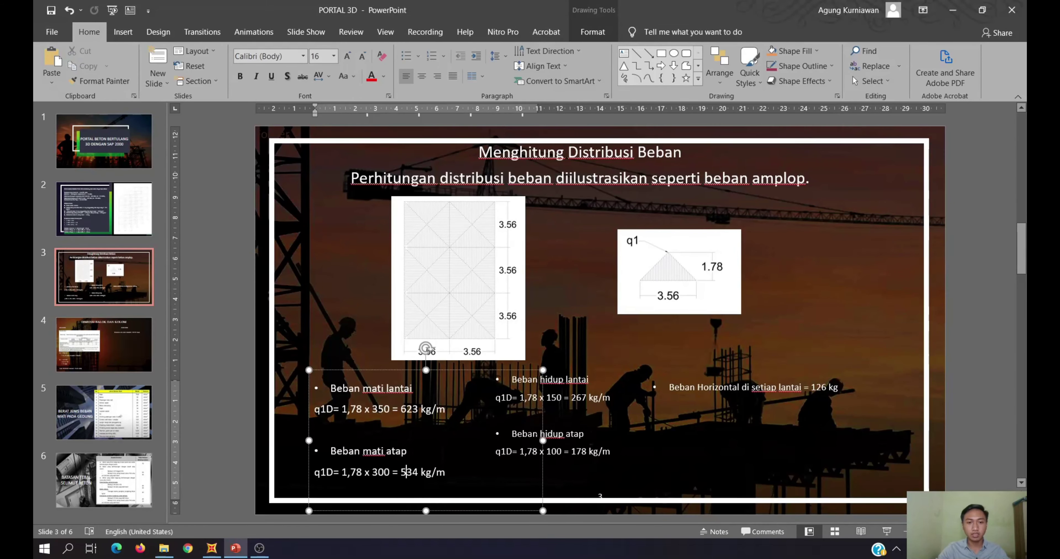
key(alt+Tab)
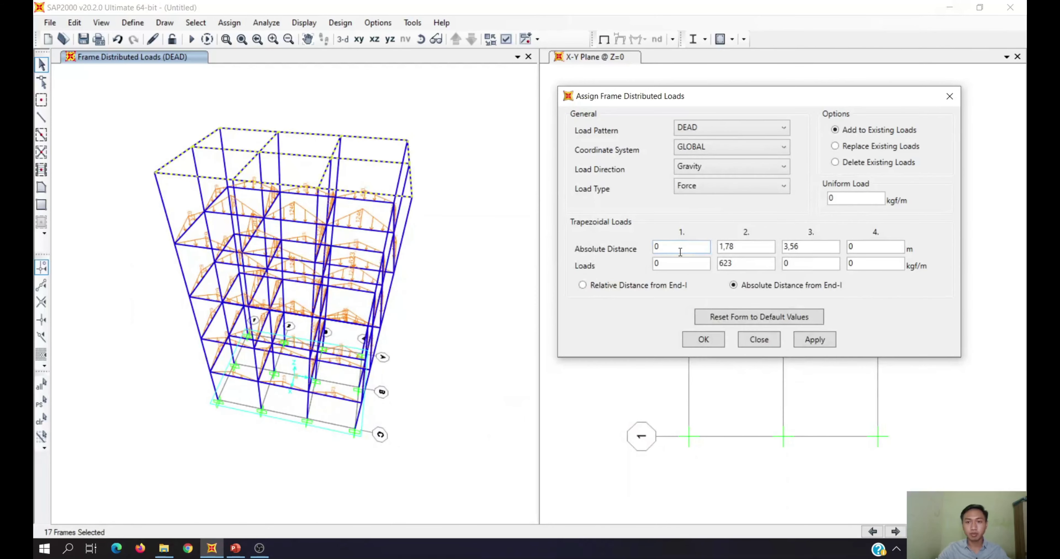
click(741, 247)
double_click(741, 265)
click(233, 553)
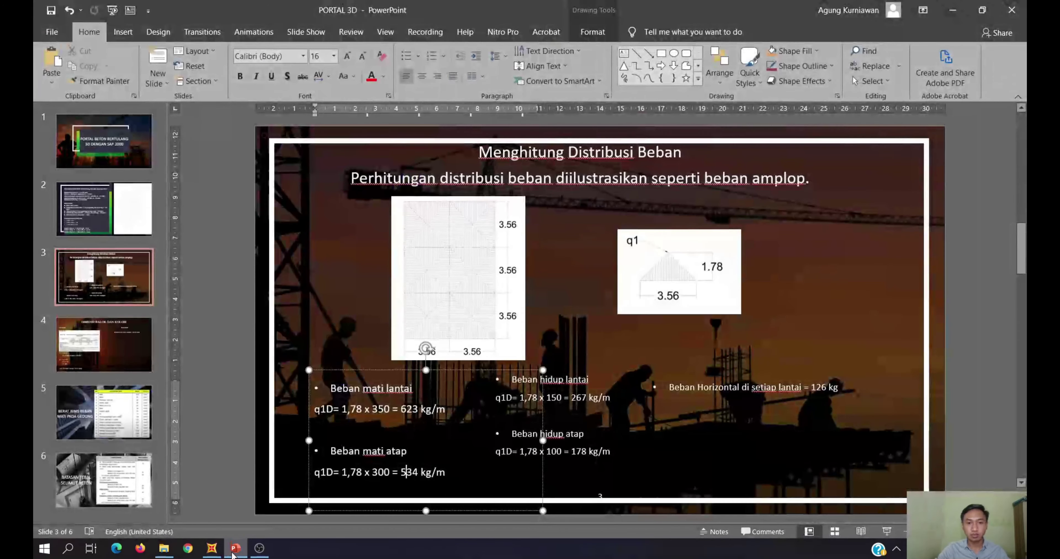
click(211, 548)
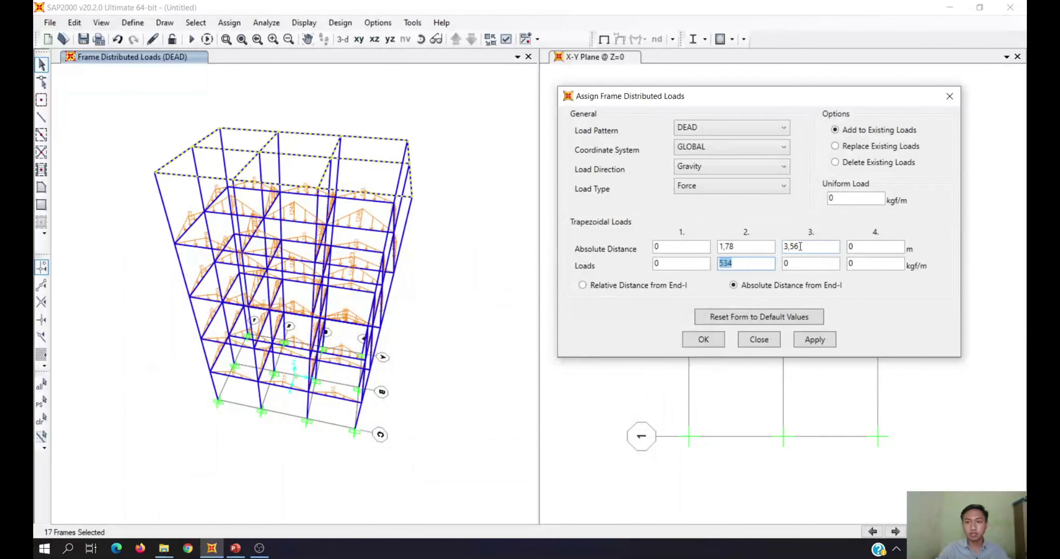
click(800, 246)
click(815, 340)
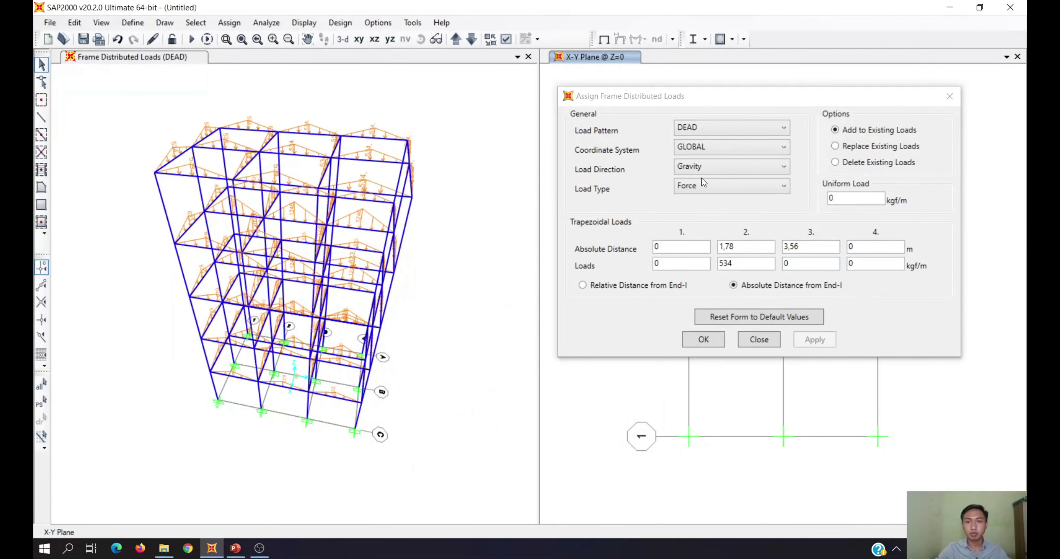
Select the seven interior roof beams and add a second triangular DEAD load of 534 kgf/m at 1,78 m to their existing loads
shift+middle_drag(478, 332, 419, 231)
click(382, 174)
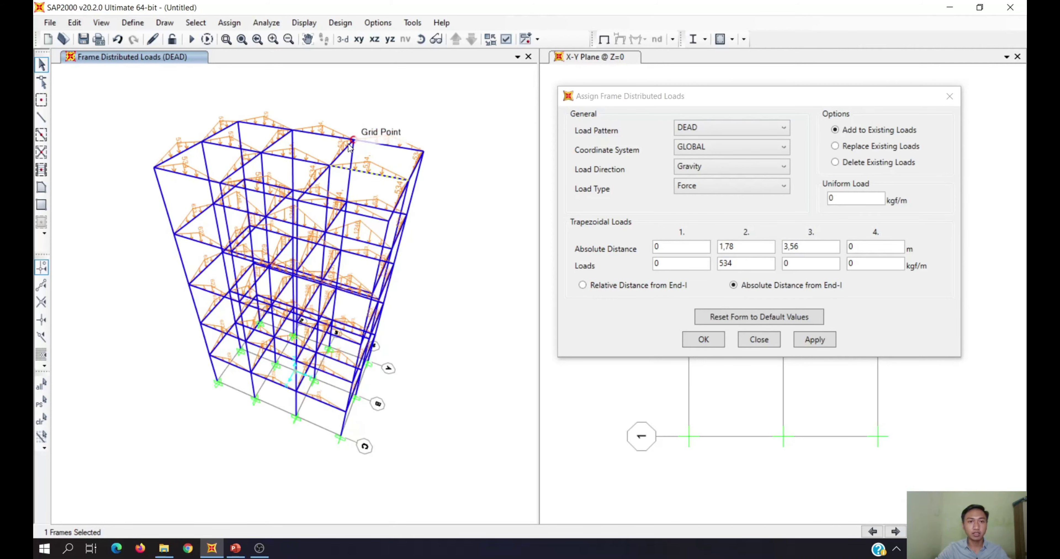
click(343, 153)
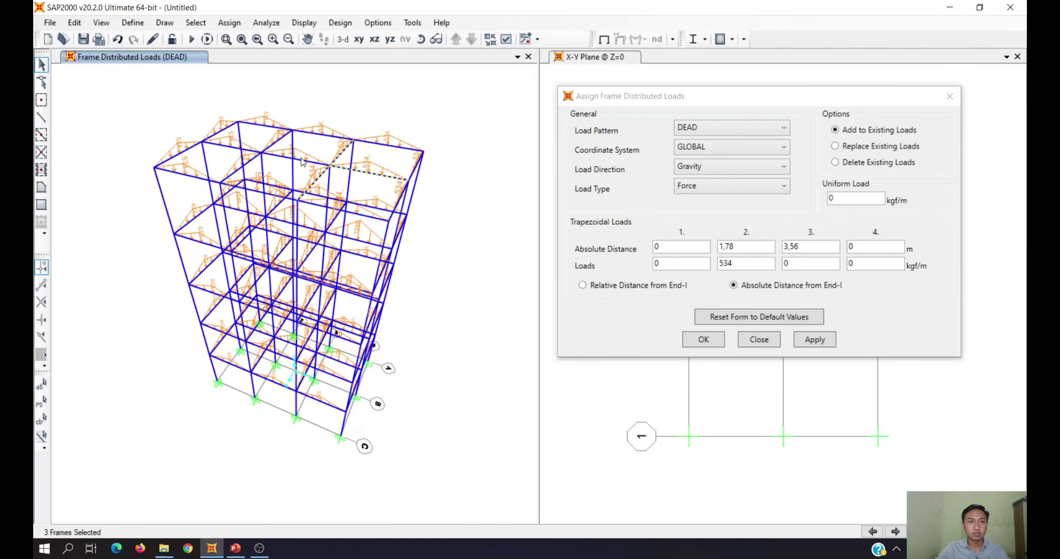
click(290, 159)
click(273, 144)
shift+middle_drag(409, 270, 647, 285)
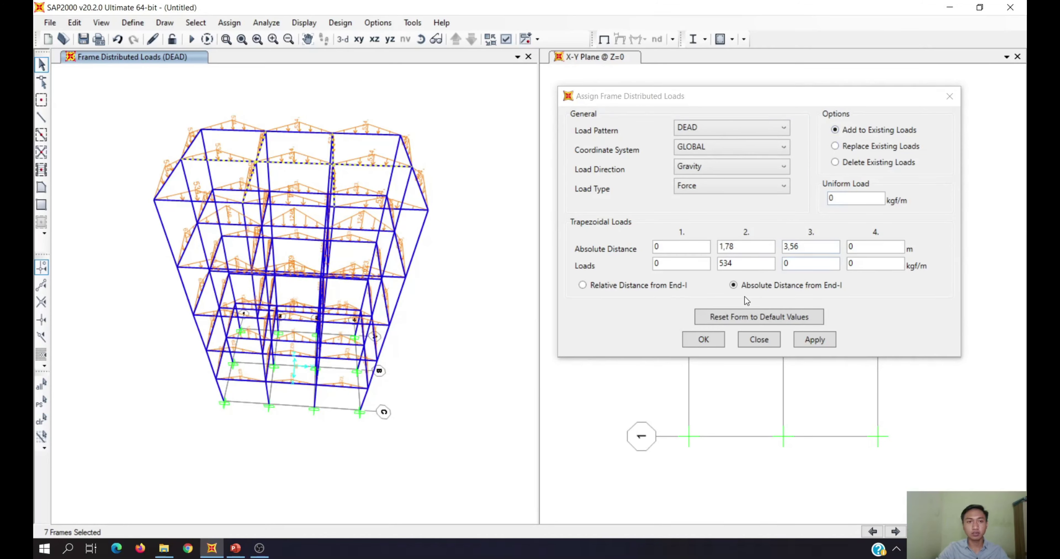
click(815, 339)
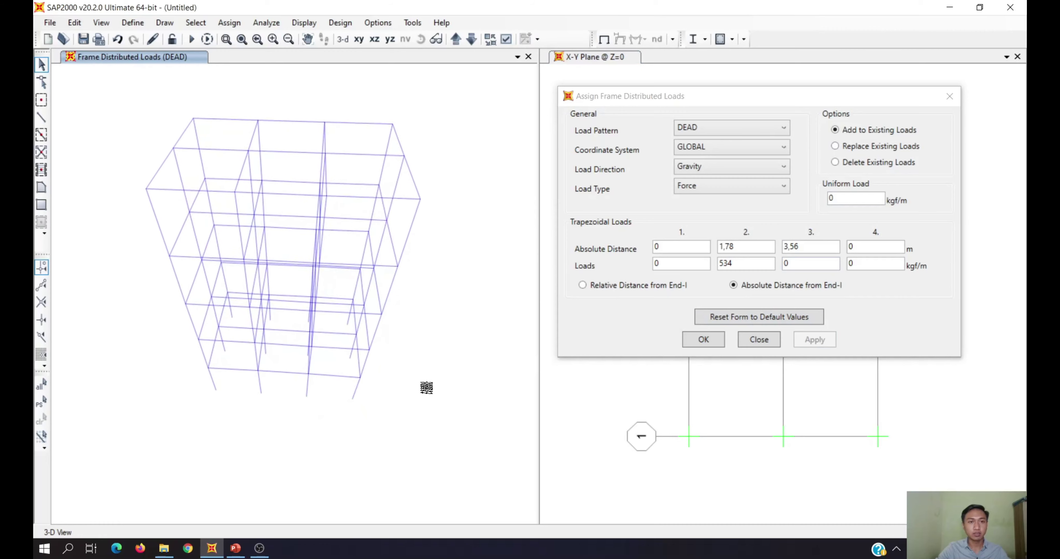
Set the load pattern to LIVE and check the floor live load on the PowerPoint slide
shift+middle_drag(426, 388, 434, 359)
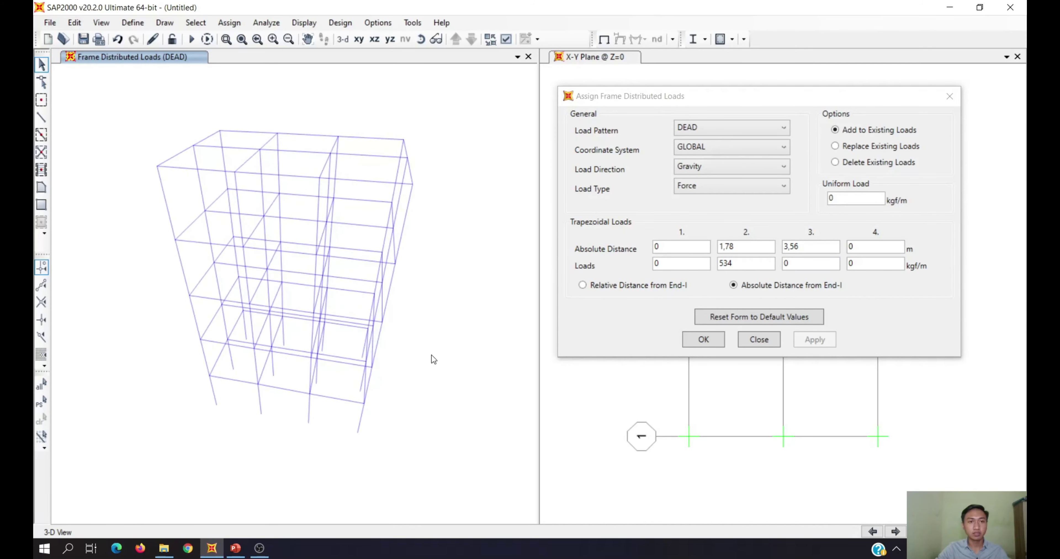
shift+middle_drag(389, 463, 419, 433)
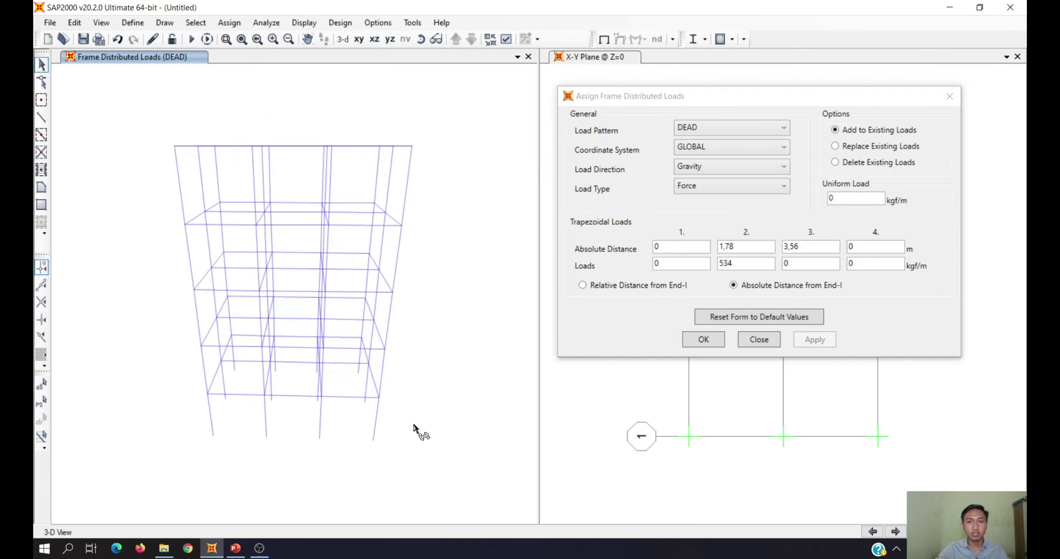
click(710, 129)
click(713, 160)
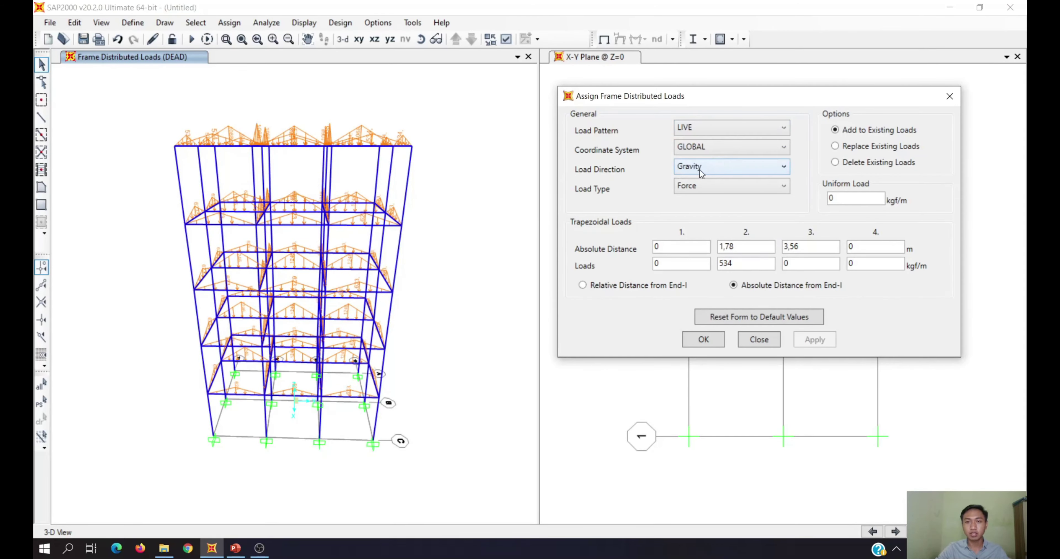
click(235, 548)
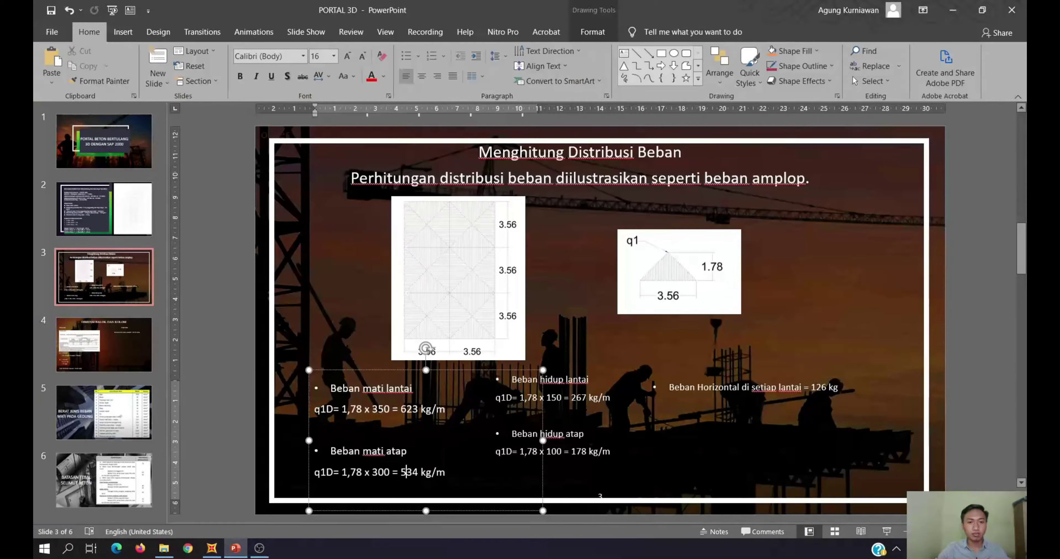
click(546, 398)
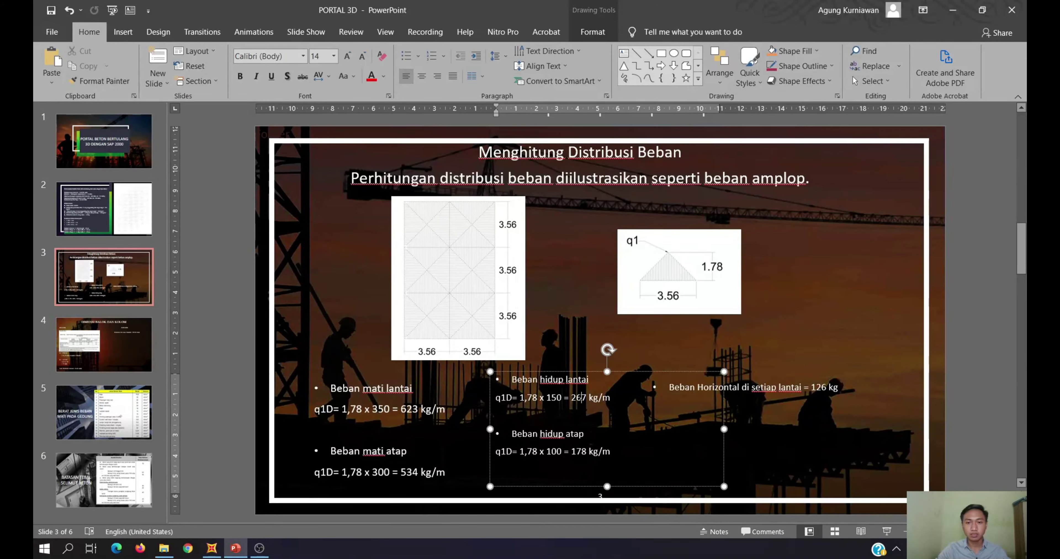
click(952, 10)
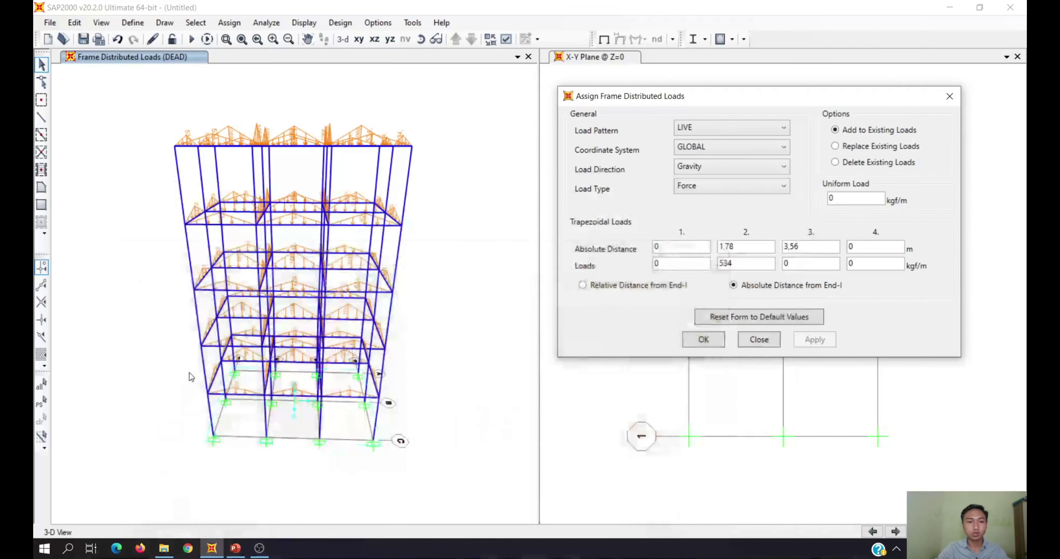
Select the 36 beams running in the Y direction on all floors below the roof, bay by bay with crossing windows
shift+middle_drag(411, 409, 356, 419)
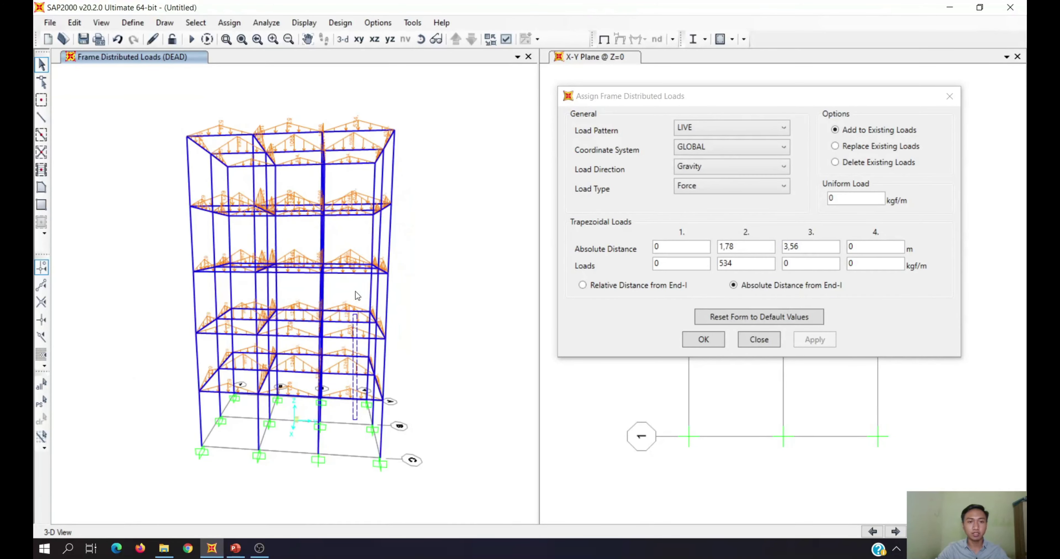
click(351, 376)
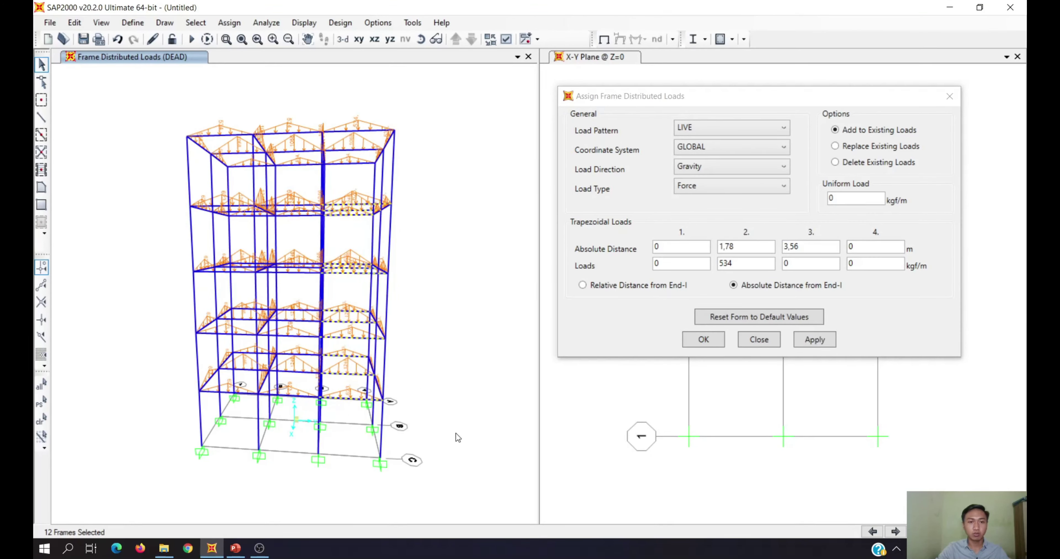
shift+middle_drag(455, 433, 298, 404)
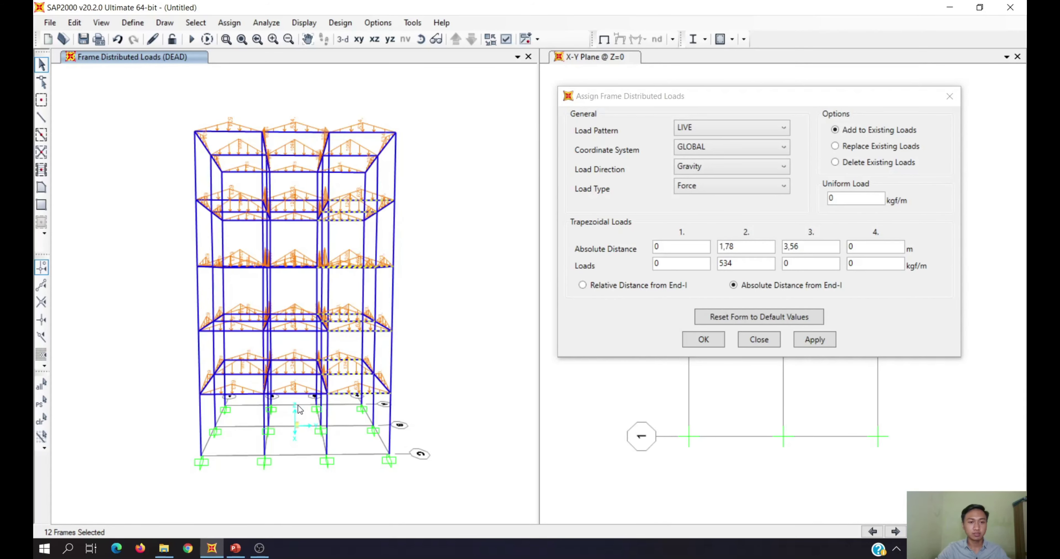
click(298, 404)
click(290, 187)
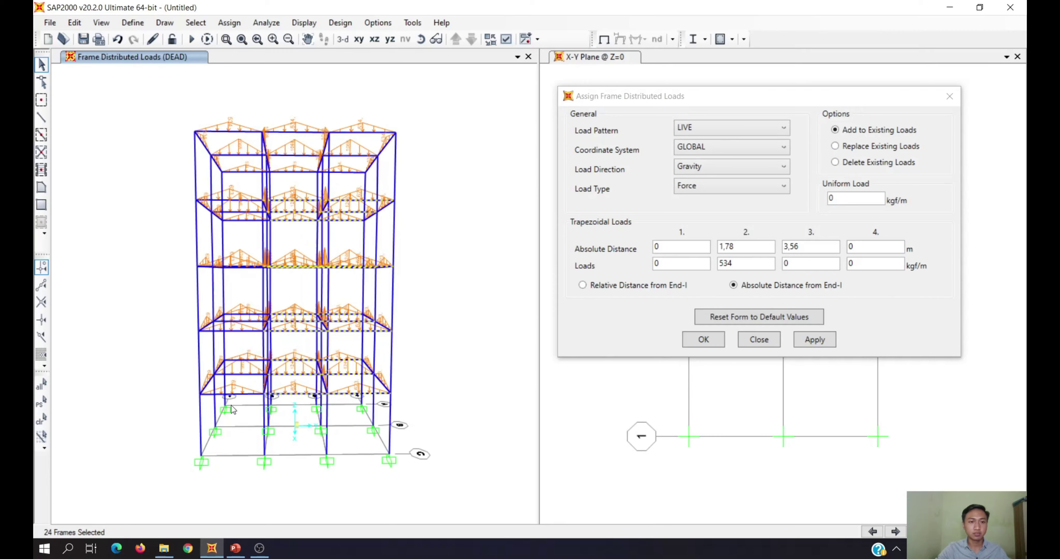
mouse_move(238, 409)
shift+middle_down()
mouse_move(355, 463)
mouse_move(241, 407)
shift+middle_up()
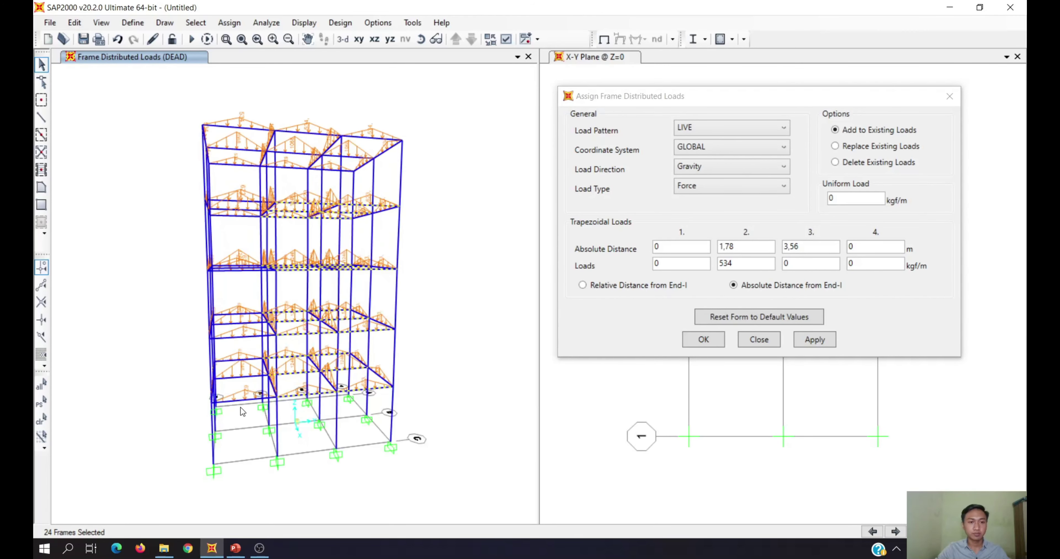
click(234, 191)
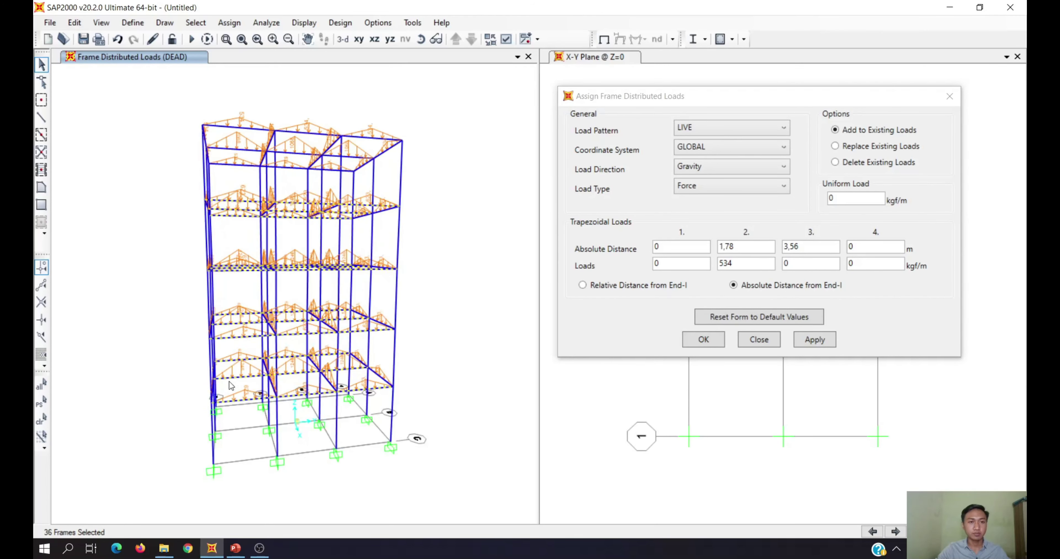
Add the 32 beams running in the X direction on the floors below the roof to the selection
shift+middle_drag(154, 383, 372, 407)
shift+middle_drag(291, 460, 286, 429)
click(275, 431)
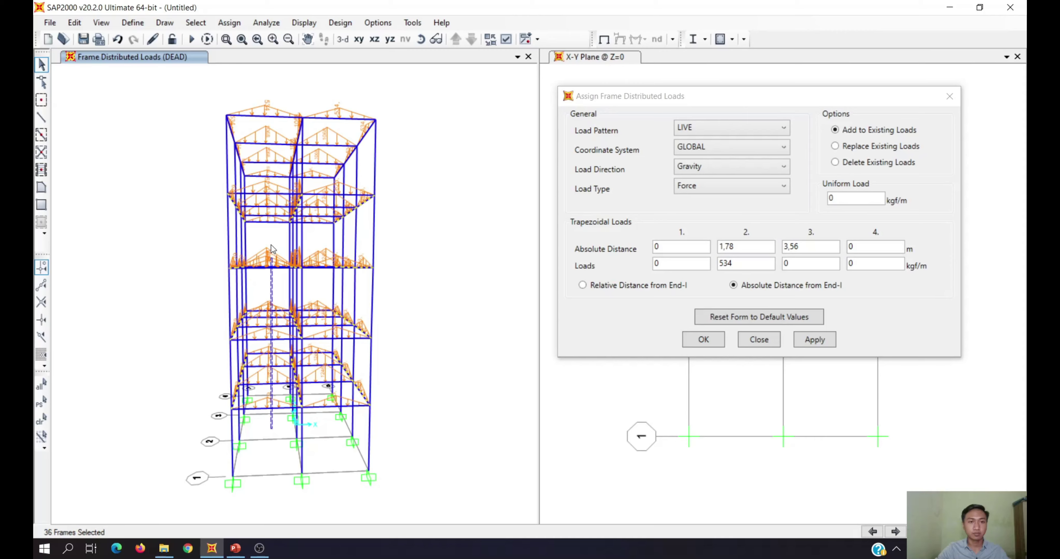
click(260, 191)
shift+middle_drag(337, 408, 393, 443)
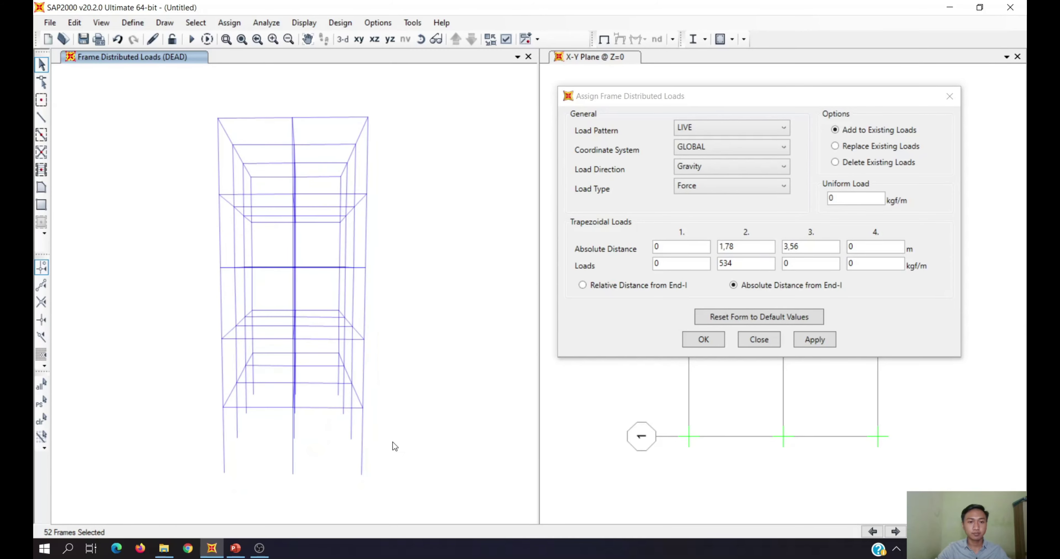
click(328, 426)
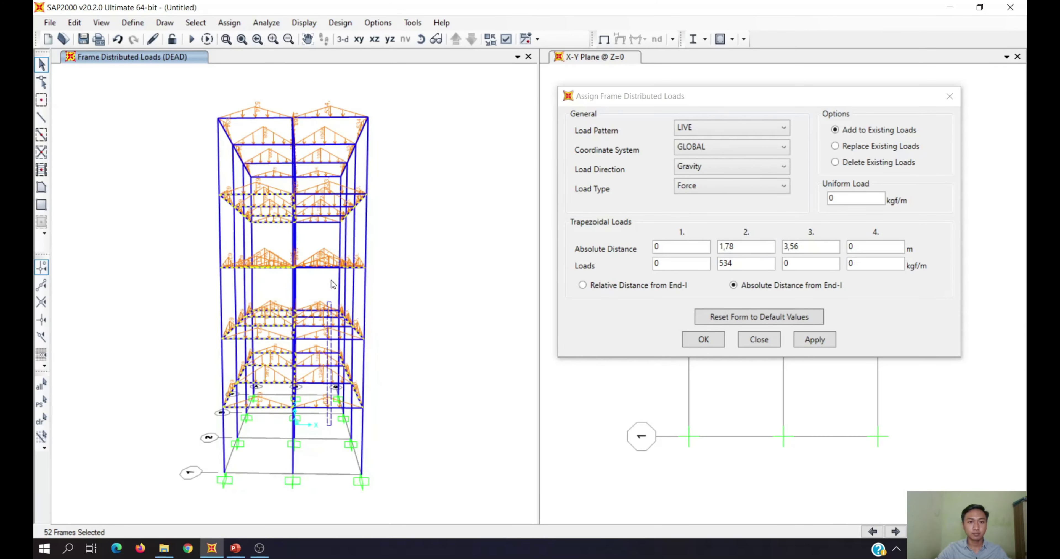
click(311, 182)
Recheck the live load on the PowerPoint slide and apply a triangular LIVE load of 267 kgf/m at 1,78 m to the selected floor beams
shift+middle_drag(473, 300, 393, 409)
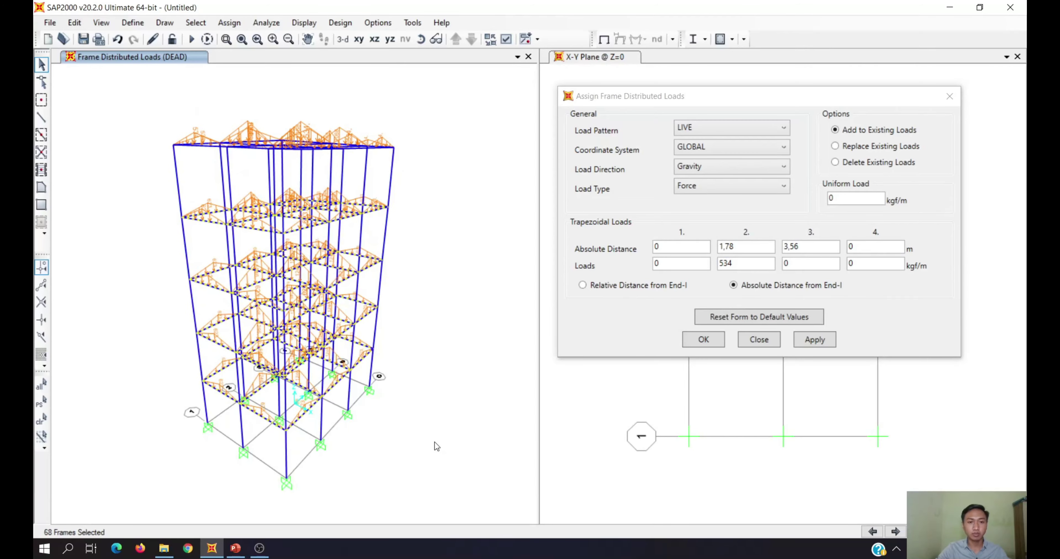
click(235, 548)
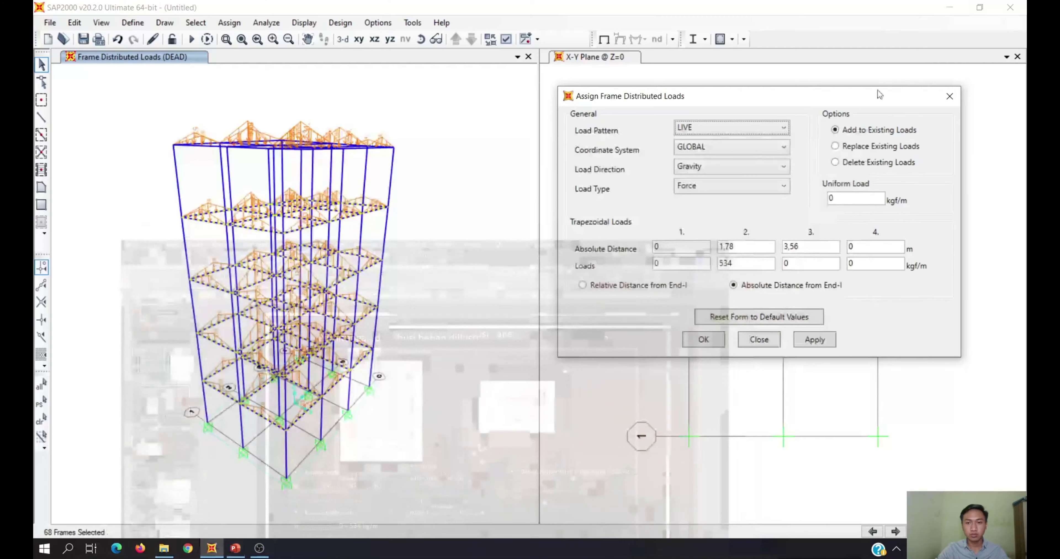
click(730, 263)
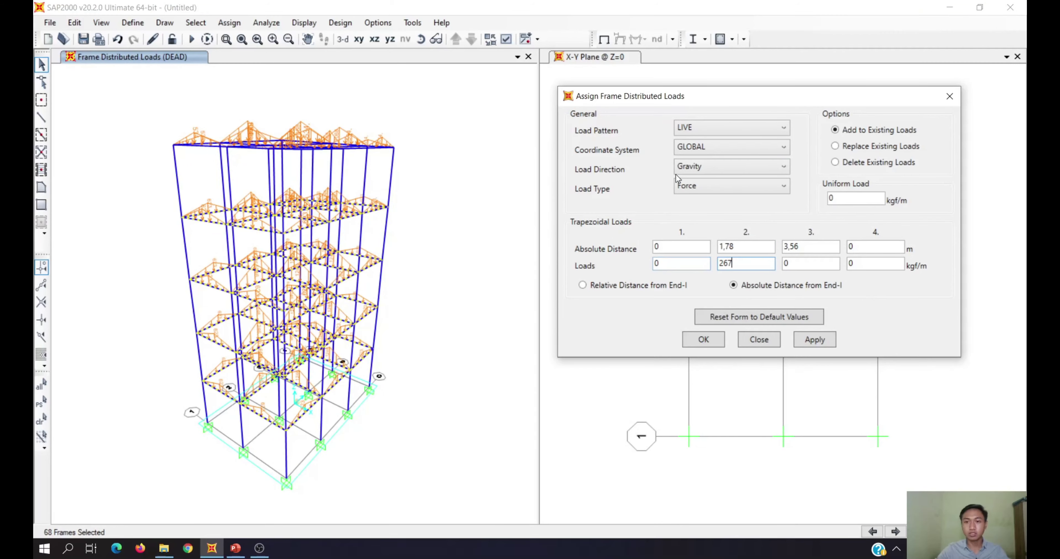
click(717, 131)
click(716, 159)
click(809, 339)
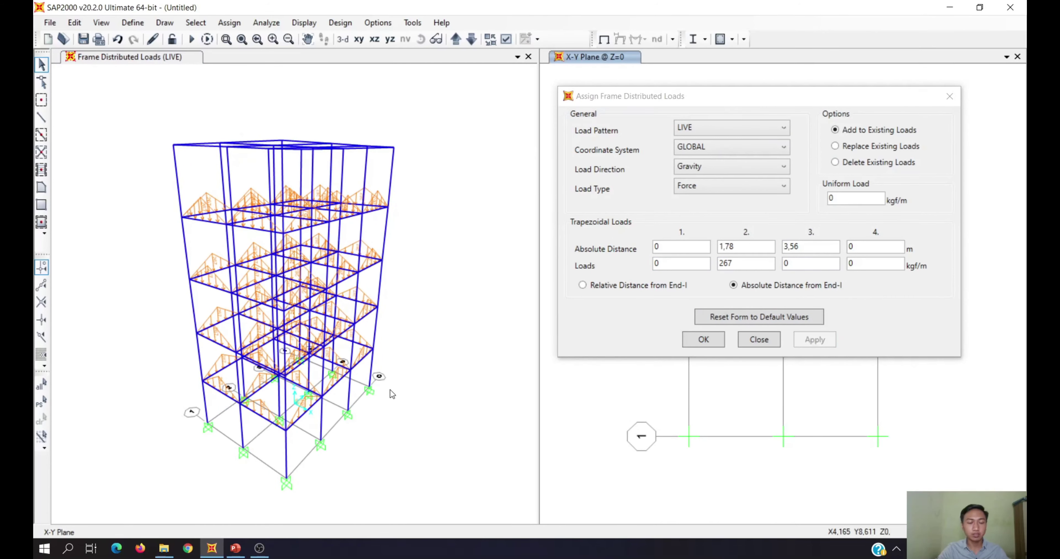
Examine the LIVE loads on the floor beams in the 3D view from different angles and zoom levels
shift+middle_drag(418, 295, 429, 437)
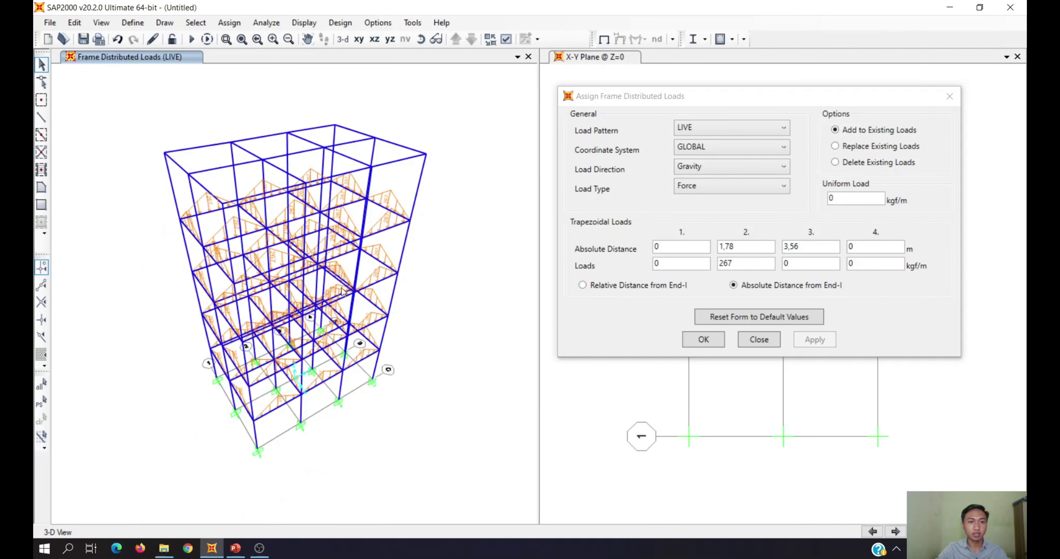
scroll(421, 325, up, 3)
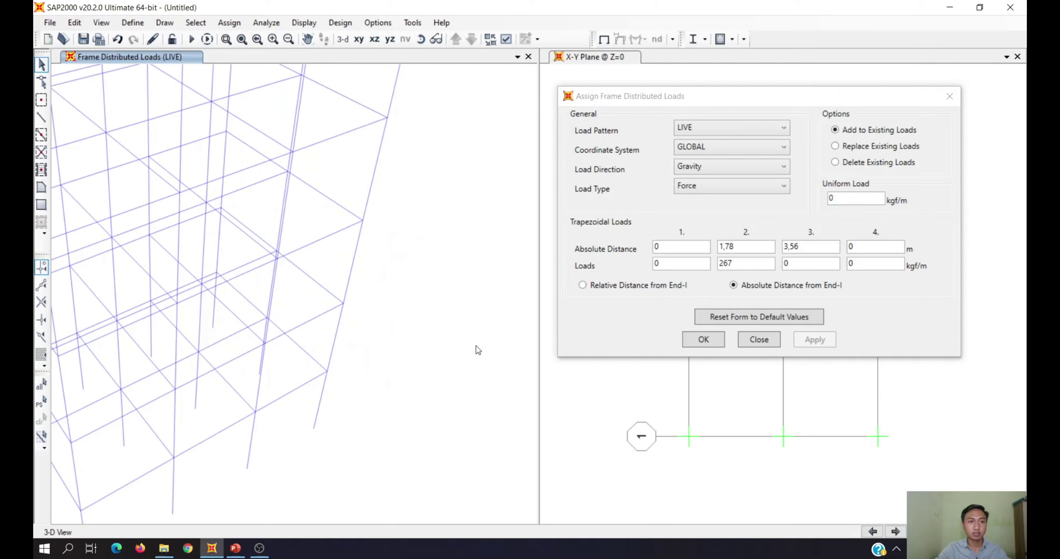
scroll(477, 349, down, 4)
scroll(371, 280, up, 4)
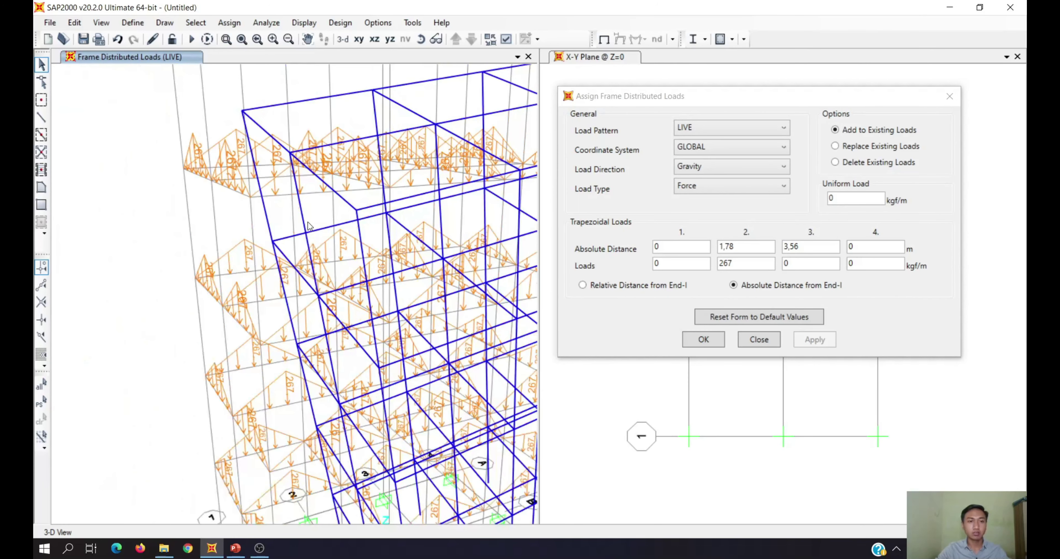
click(343, 39)
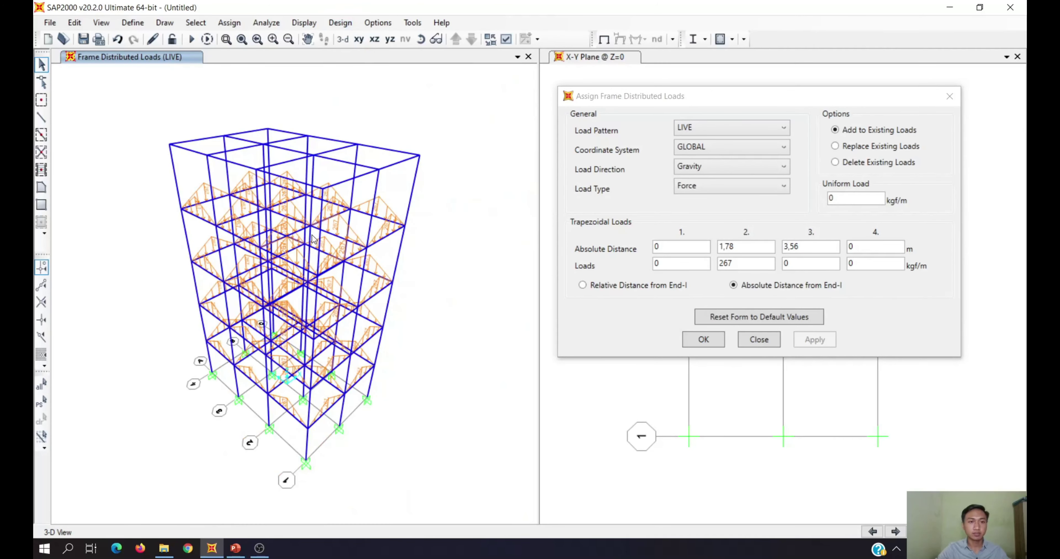
scroll(442, 295, down, 2)
scroll(350, 314, up, 2)
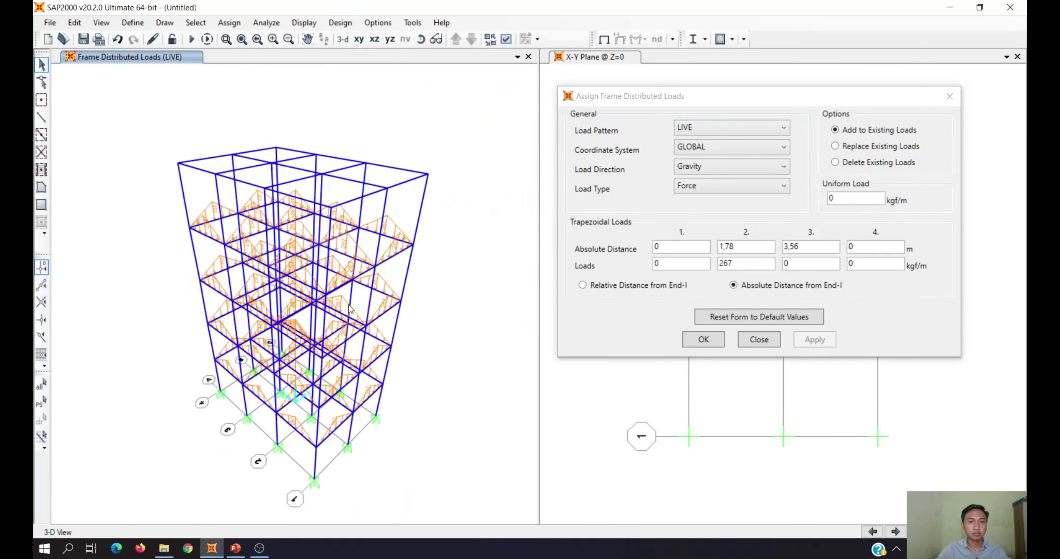
shift+middle_drag(350, 308, 292, 74)
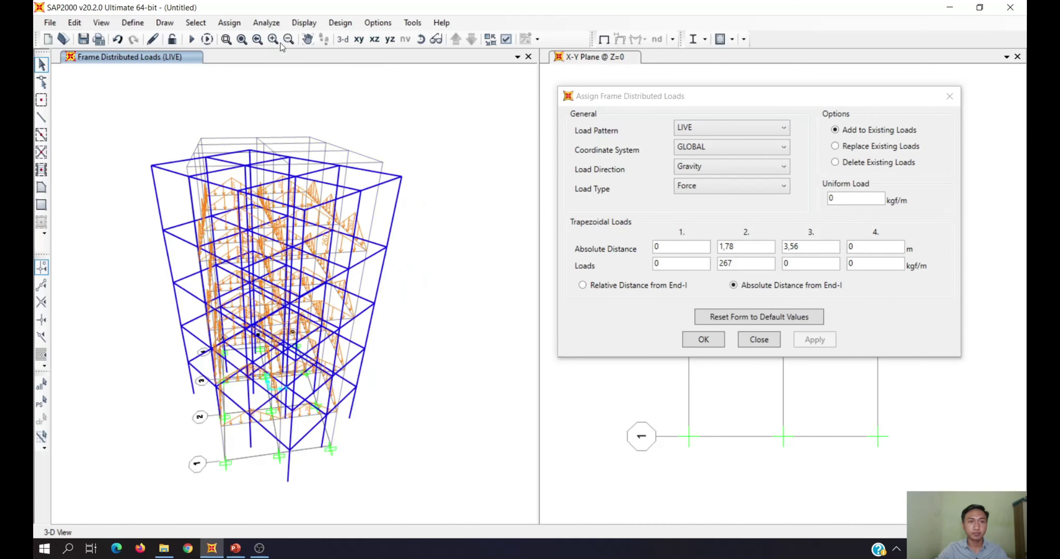
Select the seven interior beams of the floor directly below the roof in an enlarged 3D view
click(343, 40)
shift+middle_drag(344, 312, 344, 329)
scroll(393, 478, up, 3)
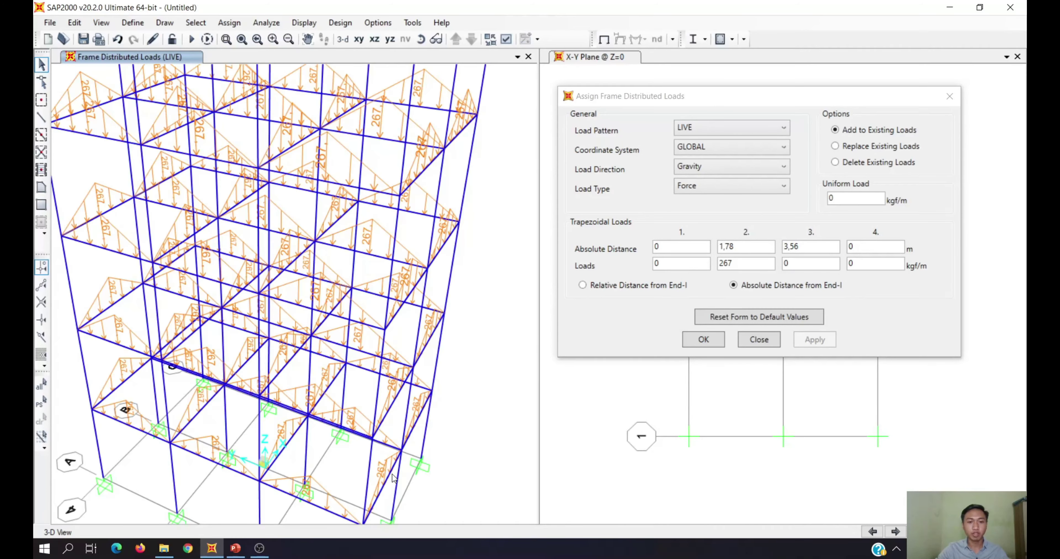
middle_drag(344, 208, 393, 237)
click(393, 236)
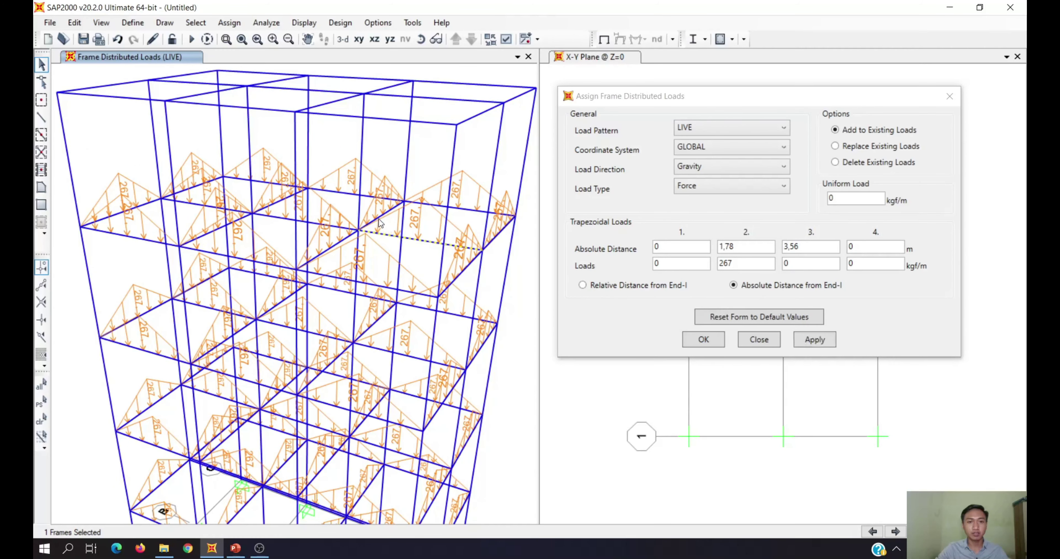
click(335, 239)
click(222, 227)
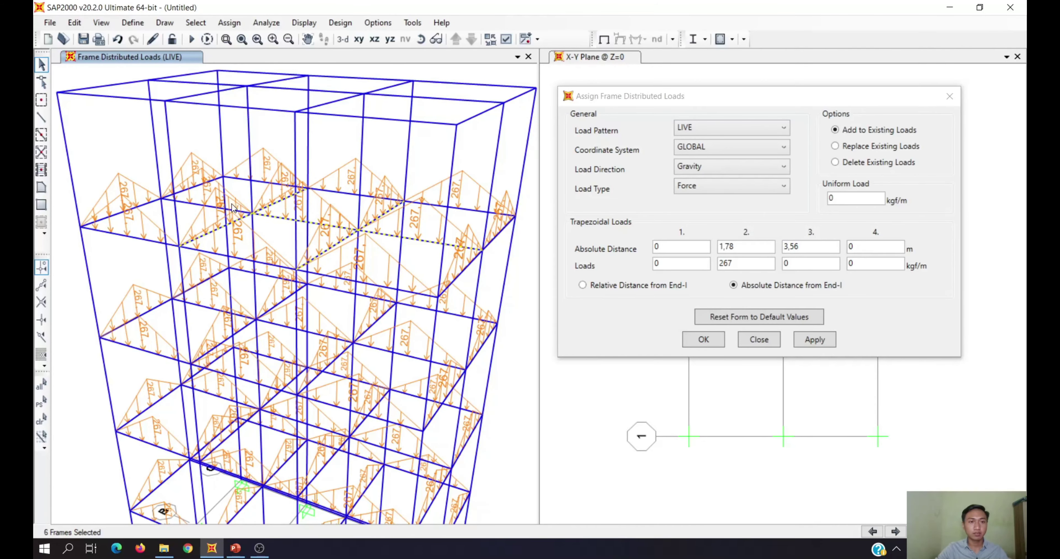
Add the seven interior beams on each of the three lowest floors to the selection in the 3D view
middle_drag(308, 303, 353, 253)
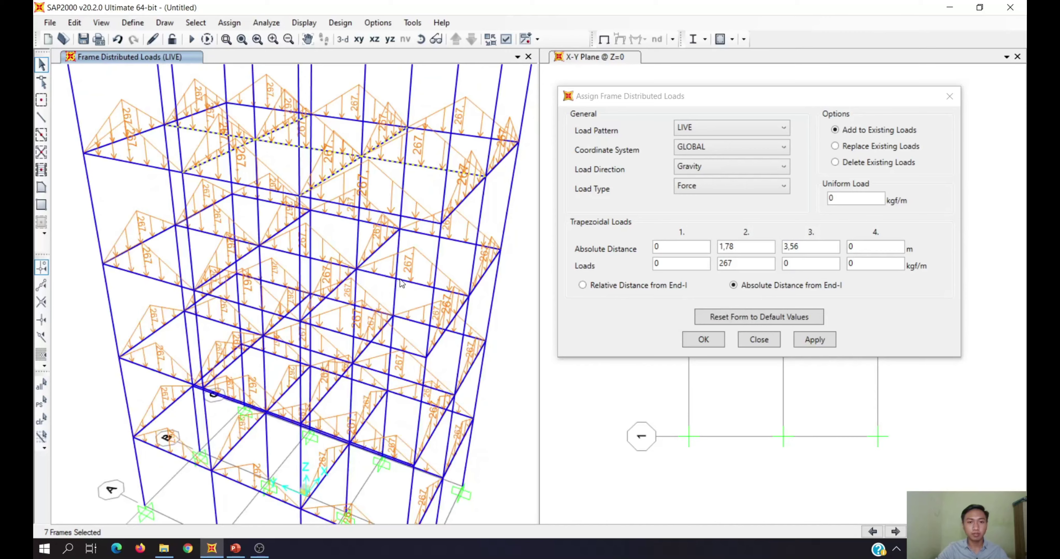
click(420, 284)
click(245, 244)
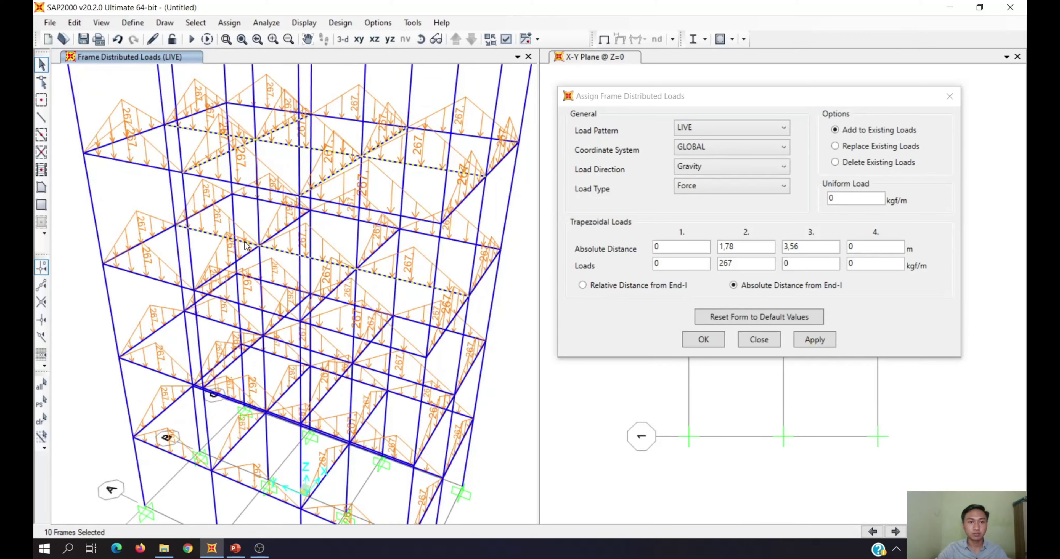
click(282, 235)
mouse_move(334, 292)
shift+middle_down()
mouse_move(407, 305)
mouse_move(401, 278)
mouse_move(414, 284)
shift+middle_up()
click(383, 308)
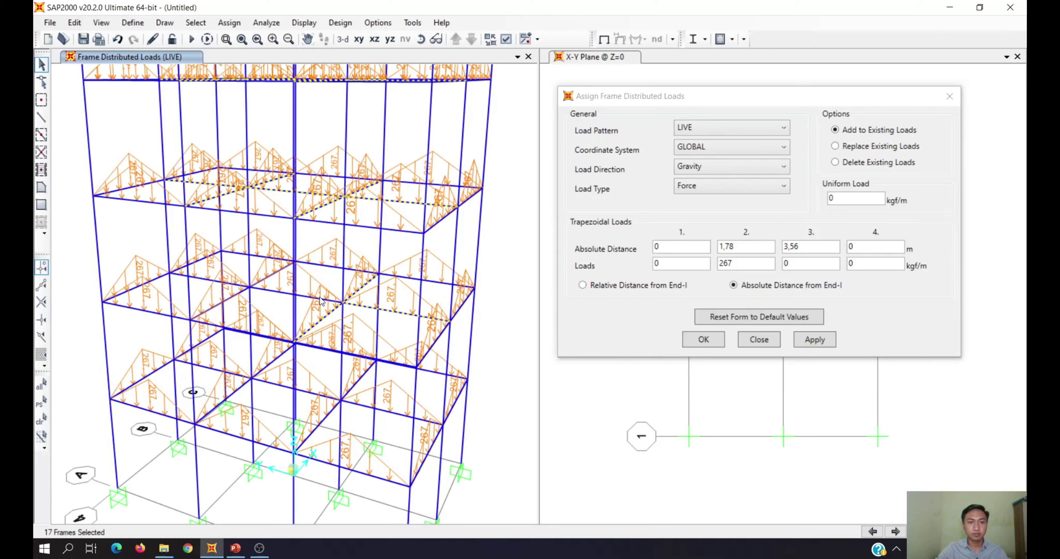
click(223, 299)
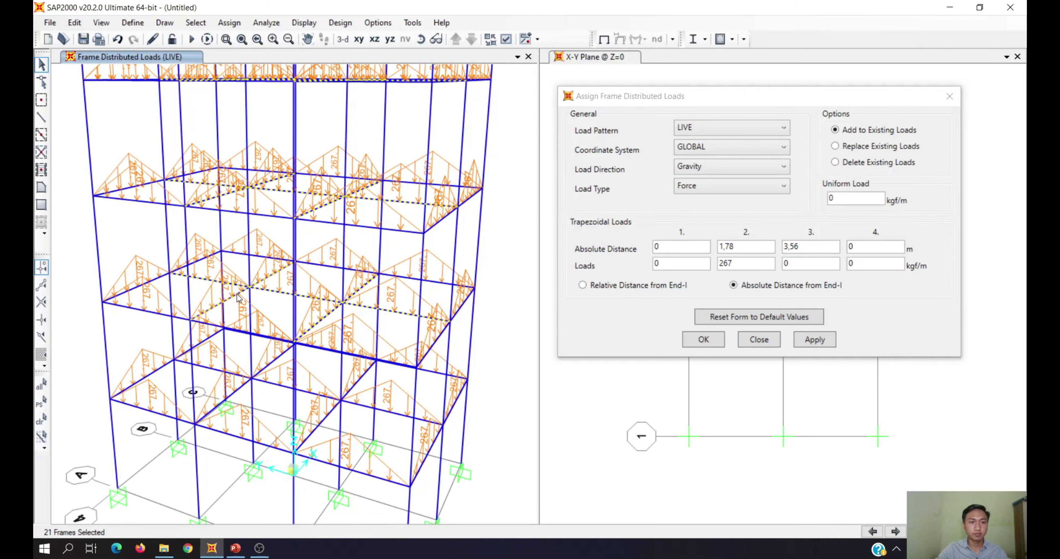
mouse_move(398, 375)
shift+middle_down()
mouse_move(421, 401)
mouse_move(417, 376)
shift+middle_up()
click(407, 363)
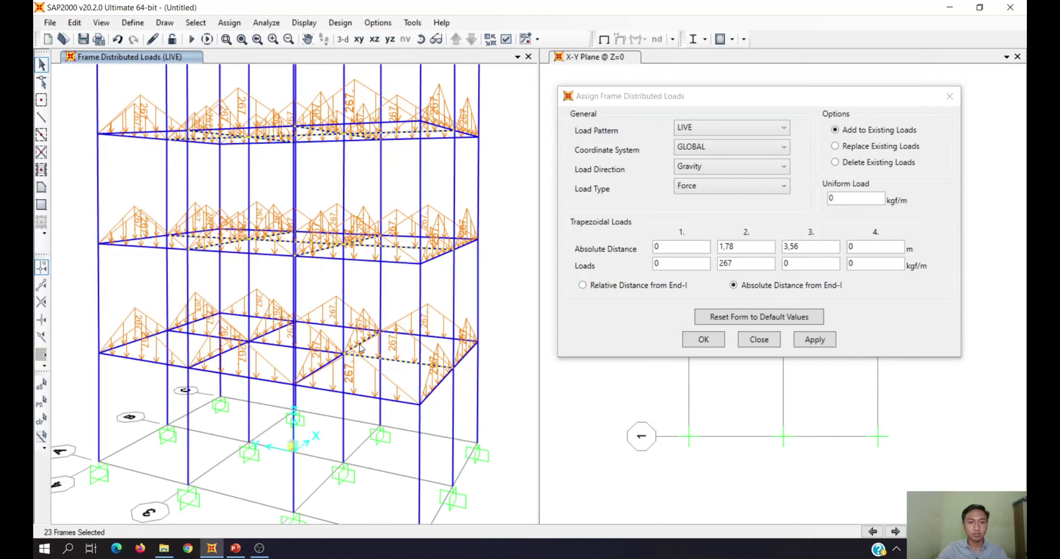
click(272, 331)
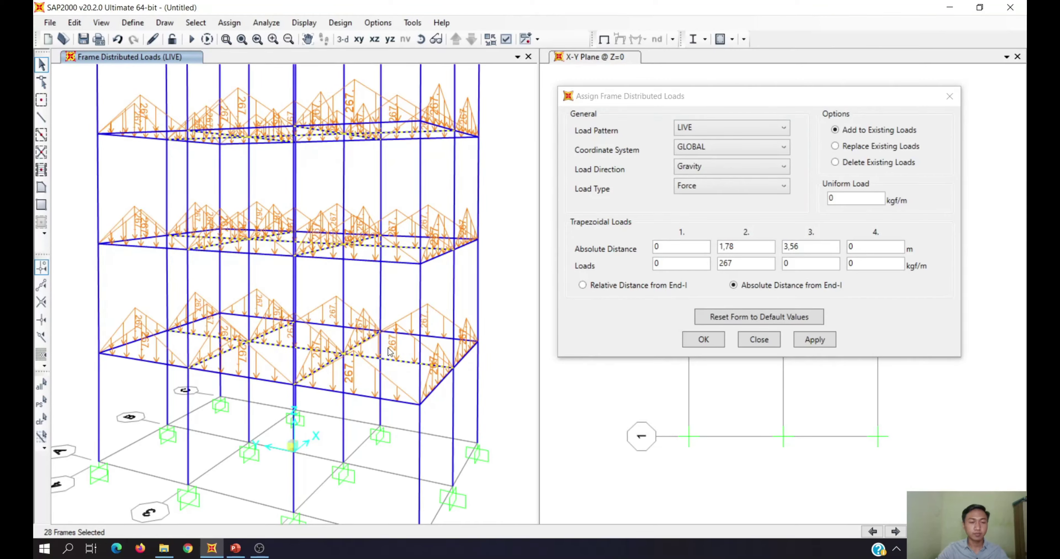
Add another triangular LIVE load of 267 kgf/m at 1,78 m to the selected interior floor beams, keeping the existing loads
shift+middle_drag(390, 351, 356, 350)
click(843, 136)
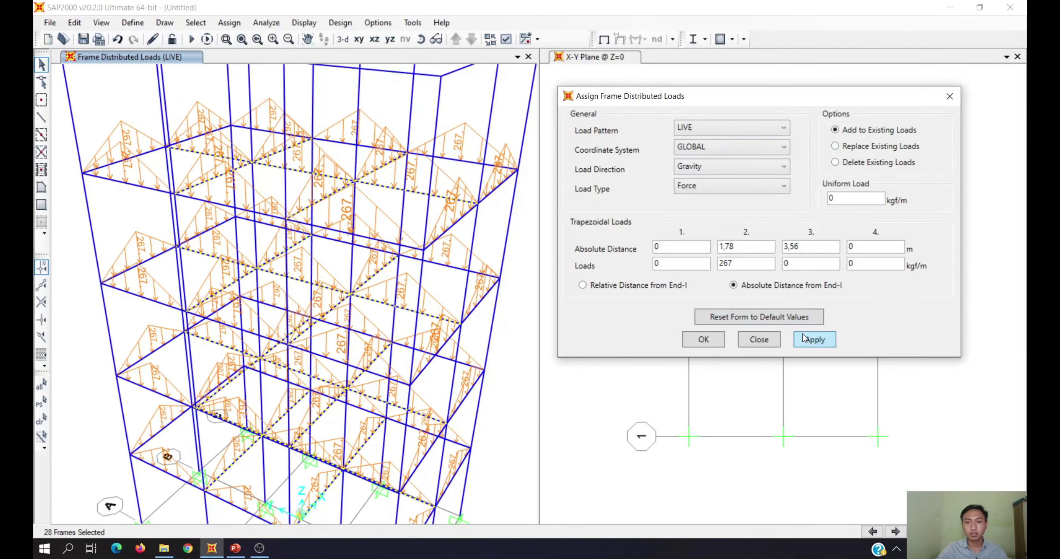
click(813, 339)
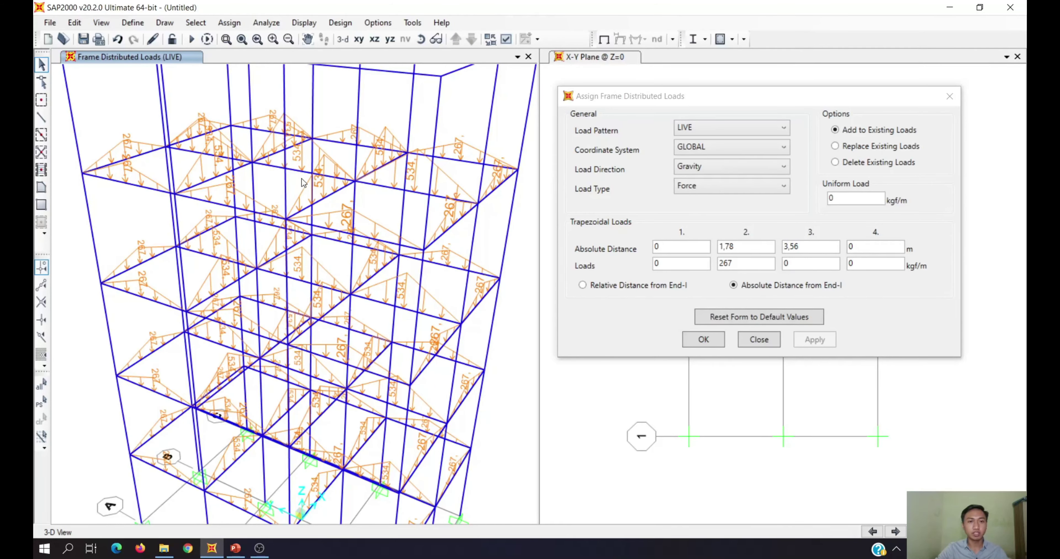
Select all 17 roof beams in both directions in the 3D view
scroll(362, 233, up, 3)
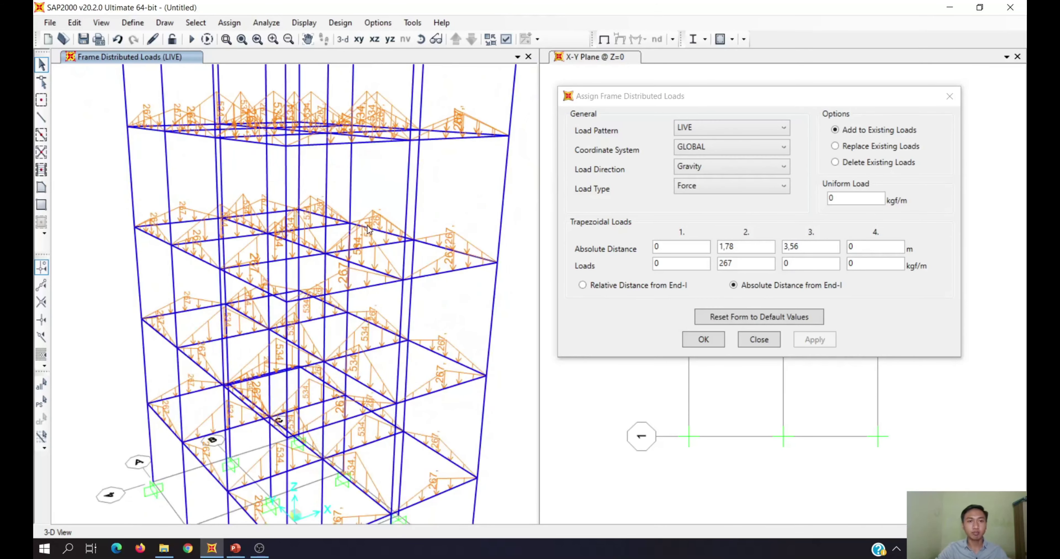
shift+middle_drag(350, 398, 338, 281)
middle_drag(327, 168, 244, 188)
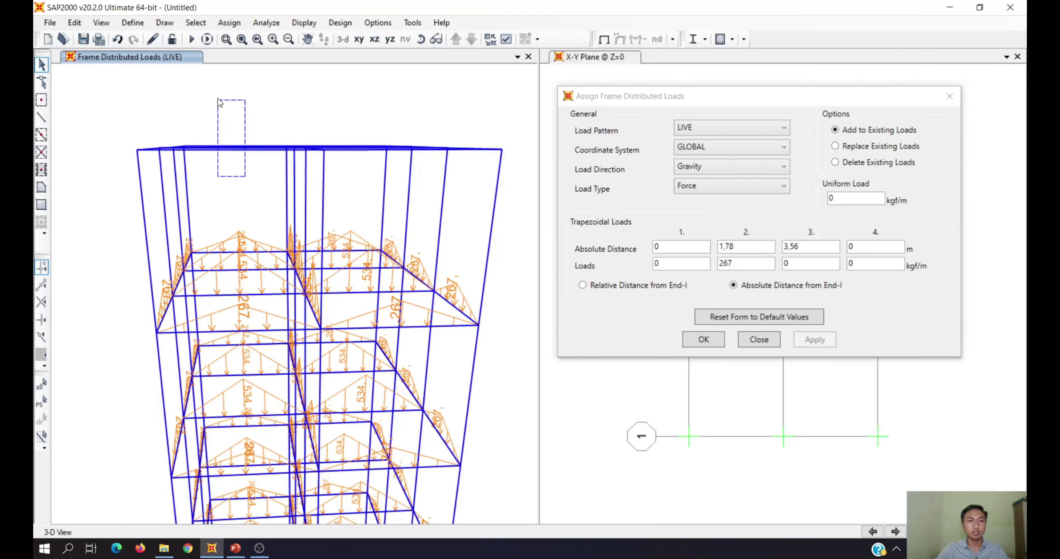
drag(228, 132, 227, 132)
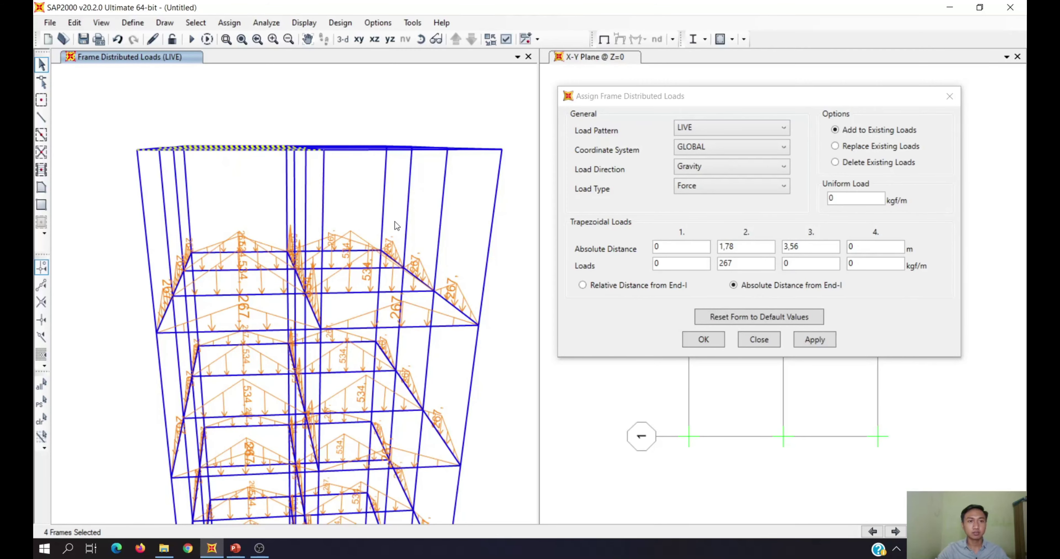
shift+middle_drag(393, 230, 377, 213)
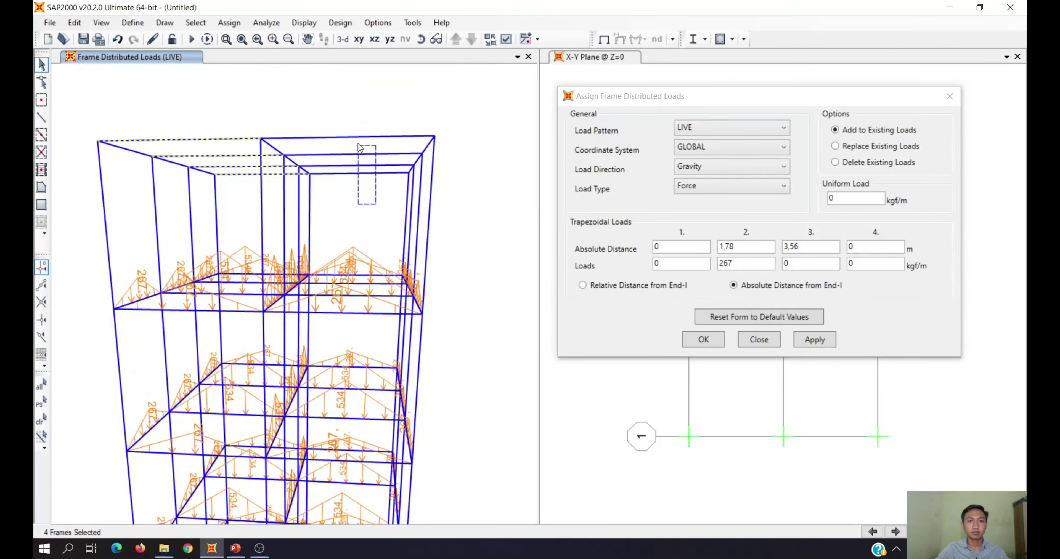
shift+middle_drag(451, 230, 214, 204)
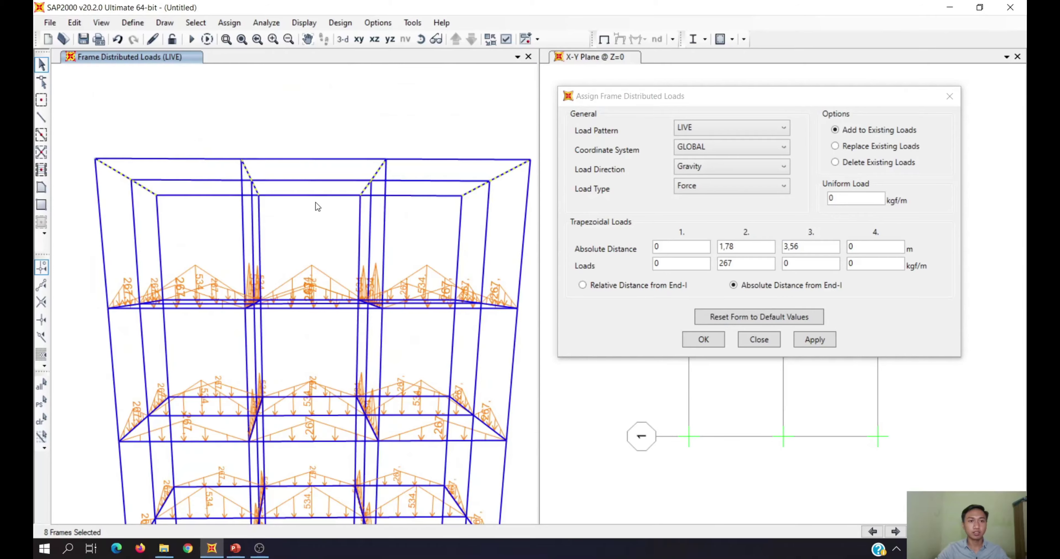
drag(329, 212, 306, 140)
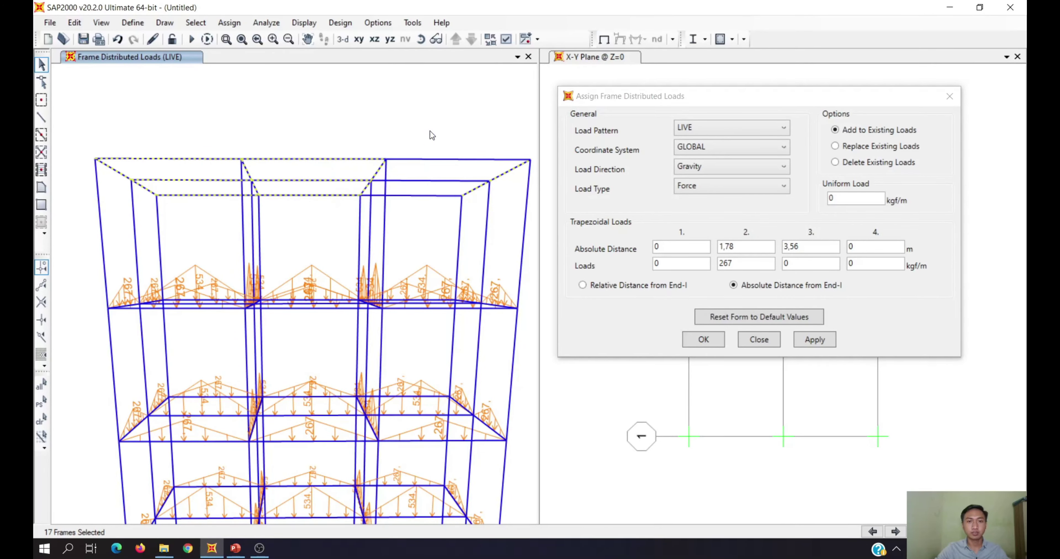
Check the roof live load on the PowerPoint slide and apply a triangular LIVE load of 178 kgf/m at 1,78 m to the selected roof beams
click(235, 548)
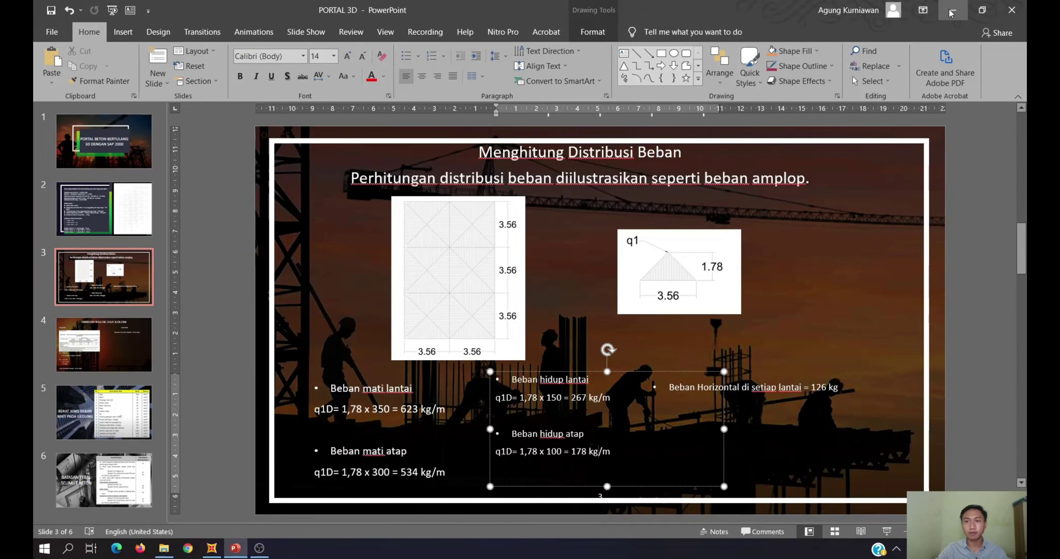
key(alt+Tab)
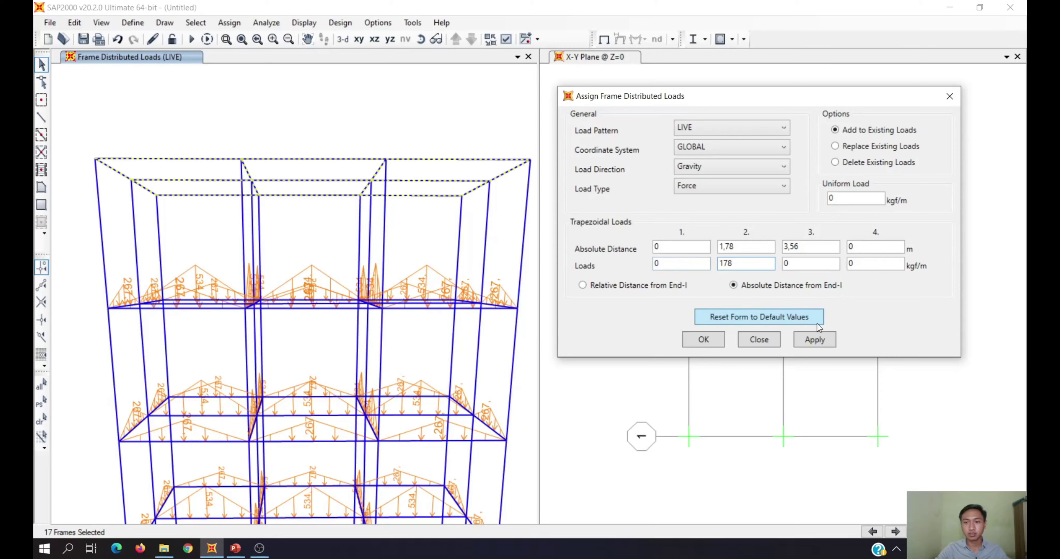
click(815, 340)
Select the seven interior beams of the roof in an enlarged 3D view
scroll(393, 260, up, 5)
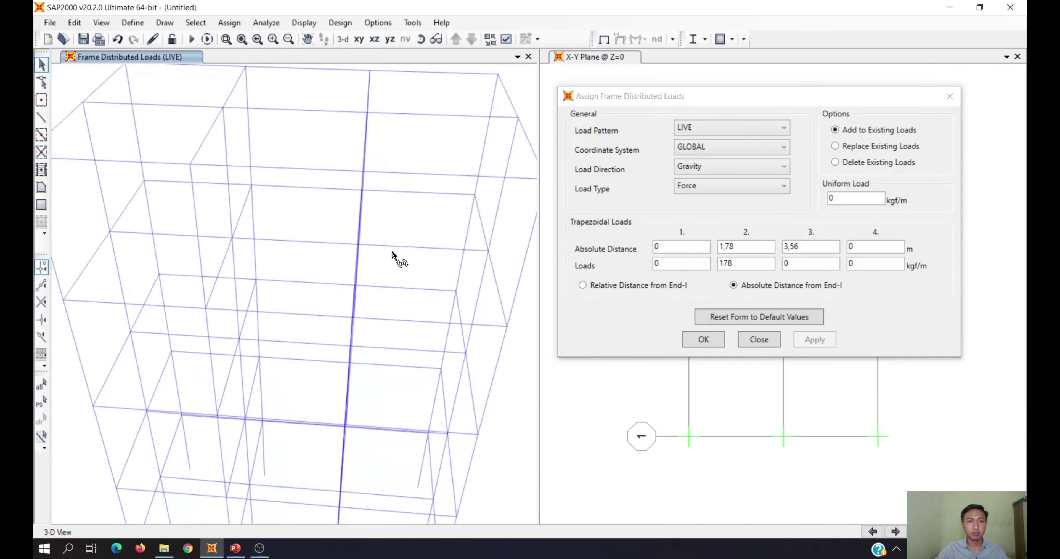
scroll(387, 252, up, 2)
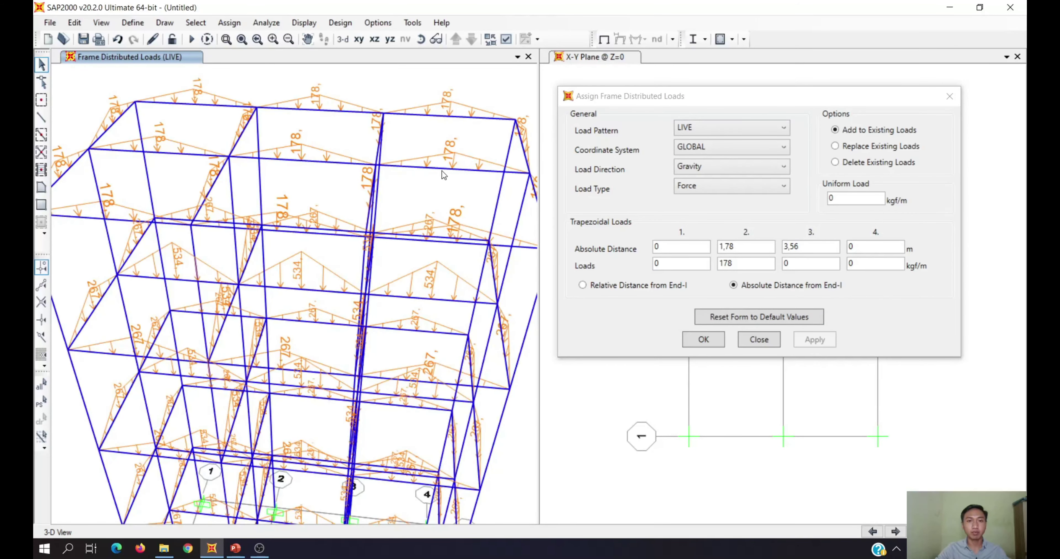
click(442, 168)
scroll(430, 224, up, 3)
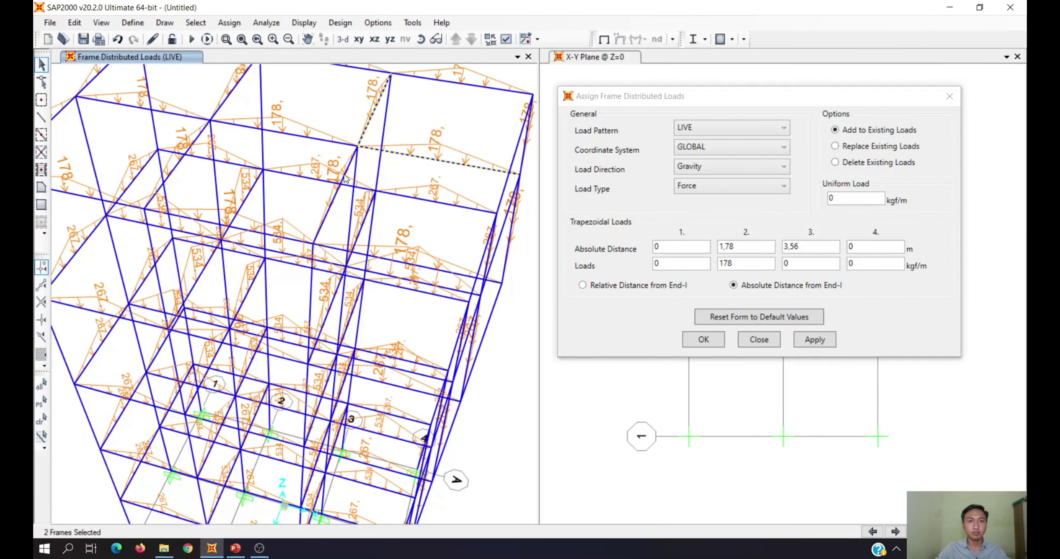
click(327, 140)
scroll(328, 140, up, 2)
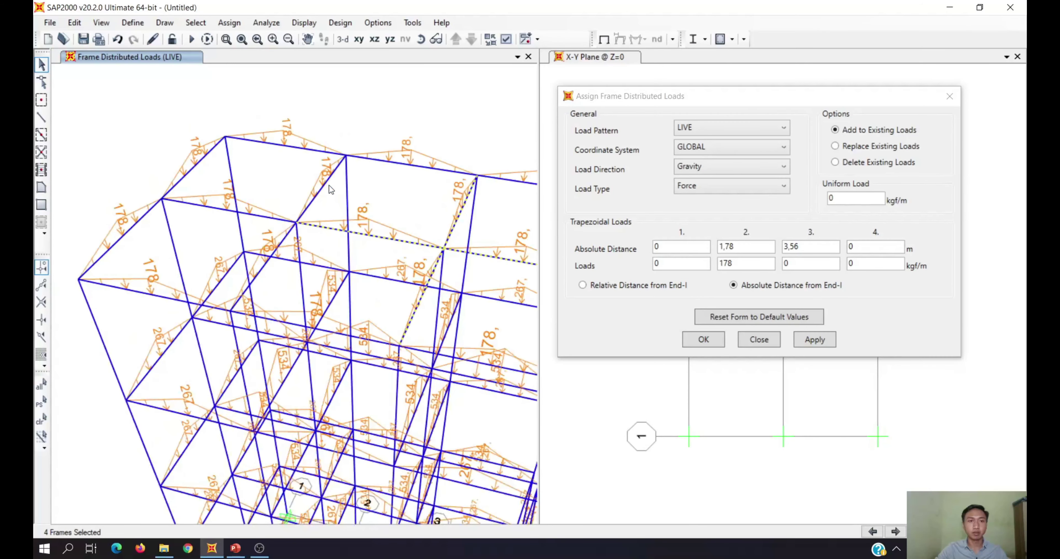
click(317, 193)
Add another triangular LIVE load of 178 kgf/m at 1,78 m to the selected interior roof beams and inspect the loaded frame
click(838, 139)
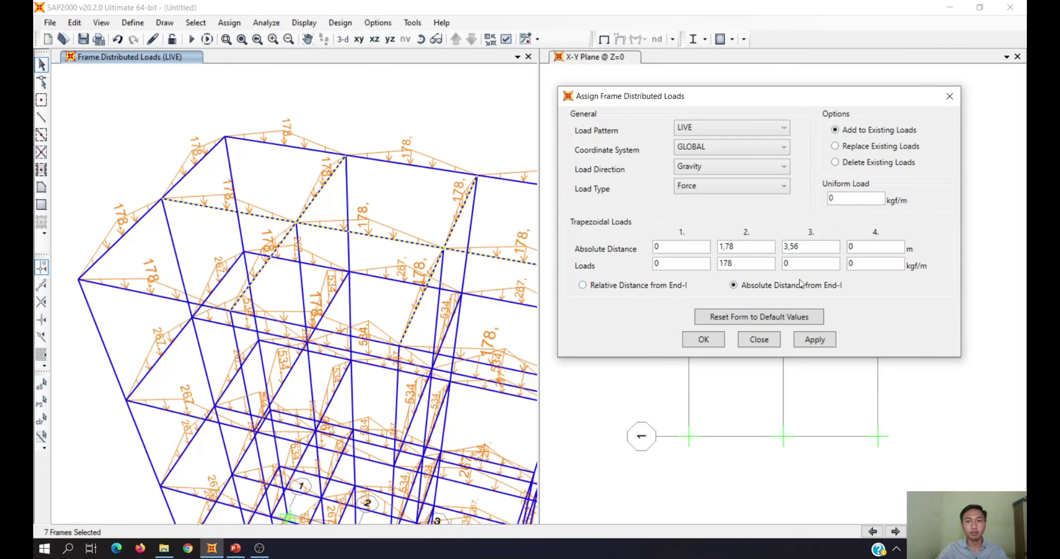
click(813, 341)
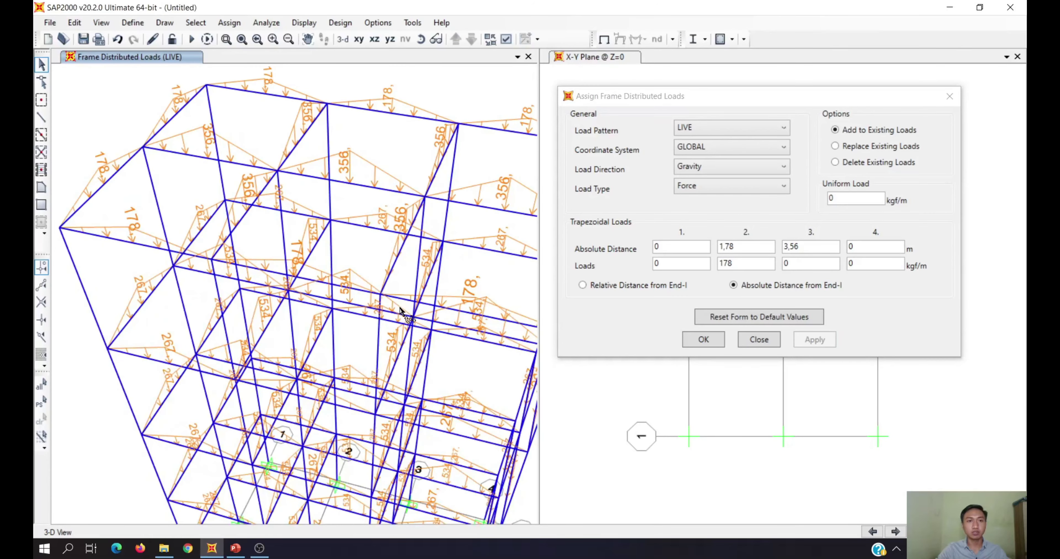
shift+middle_drag(404, 283, 418, 301)
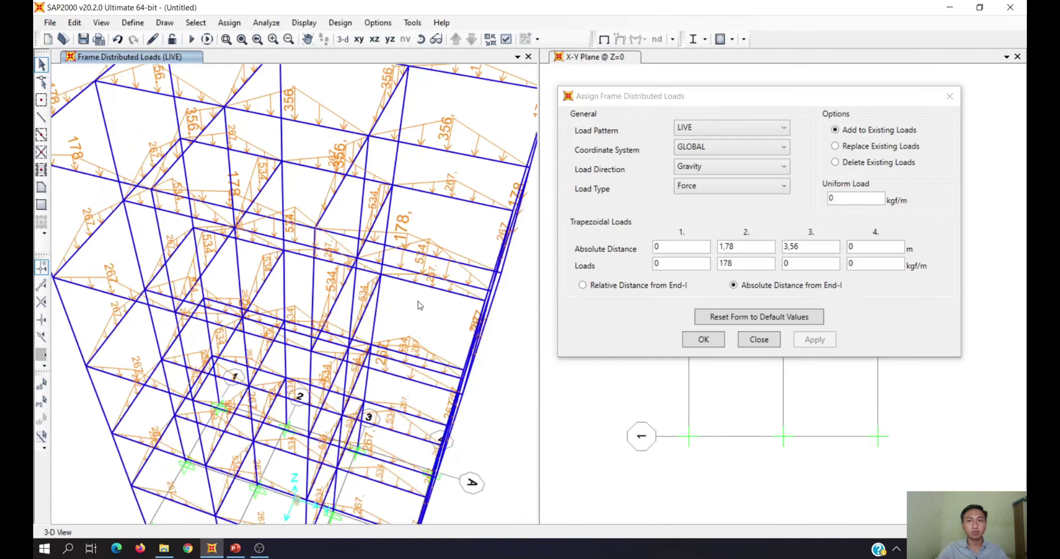
scroll(432, 317, down, 3)
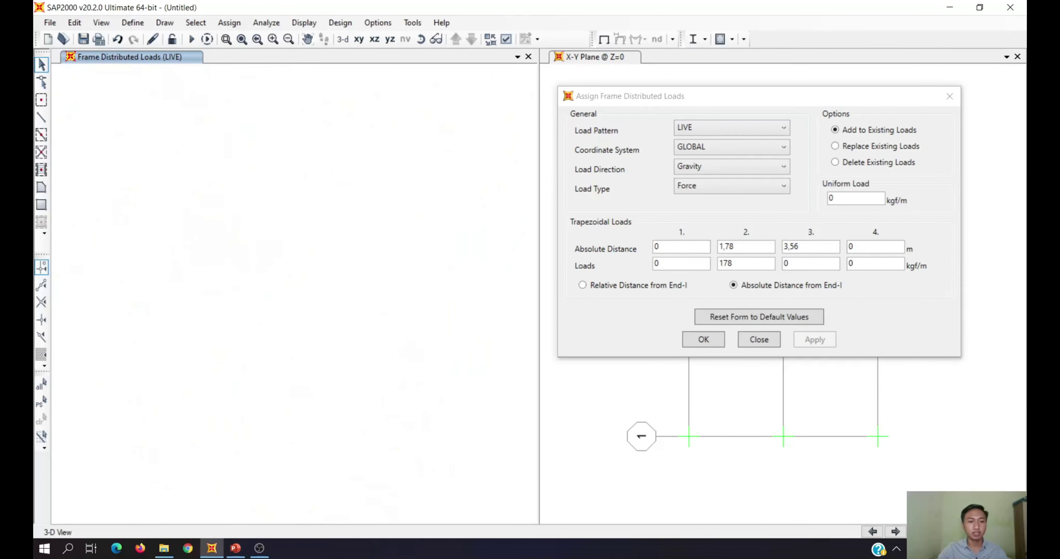
Look up the horizontal load per floor on the PowerPoint slide and return to SAP2000
click(235, 548)
click(765, 389)
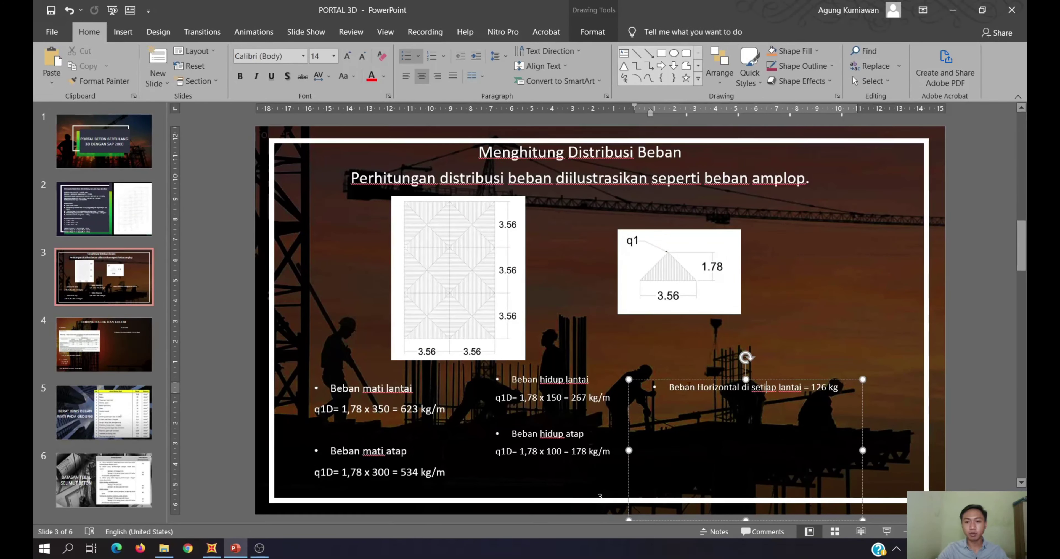
click(952, 10)
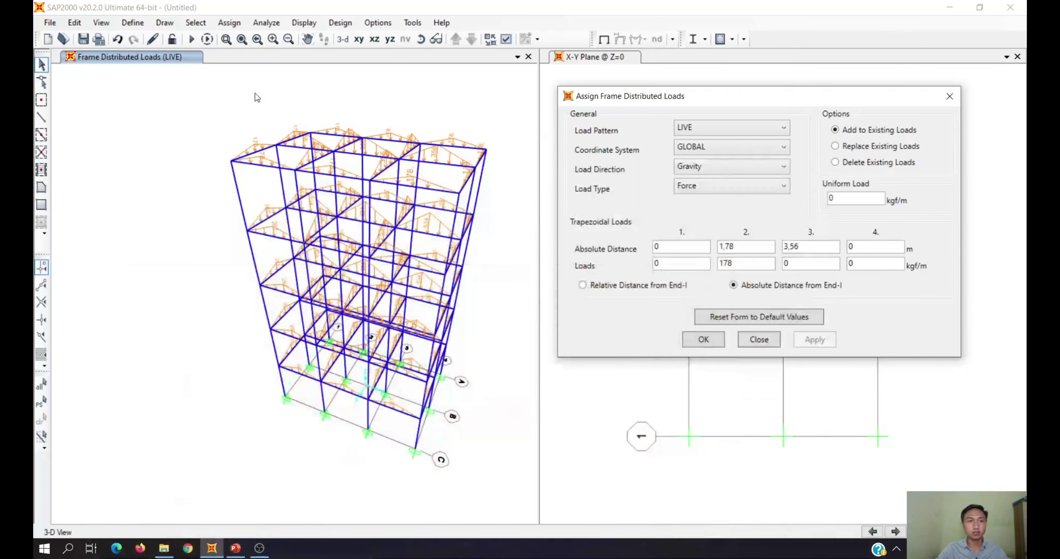
Select the four joints of the lowest floor along the long face beside the numbered grid bubbles
click(349, 42)
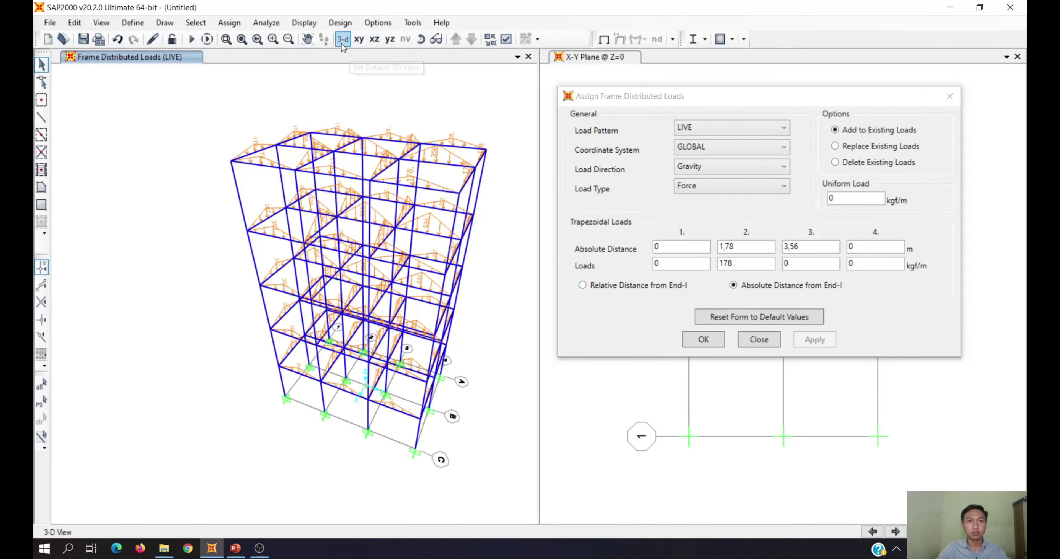
mouse_move(473, 328)
shift+middle_down()
mouse_move(414, 332)
mouse_move(431, 314)
mouse_move(420, 316)
shift+middle_up()
click(306, 429)
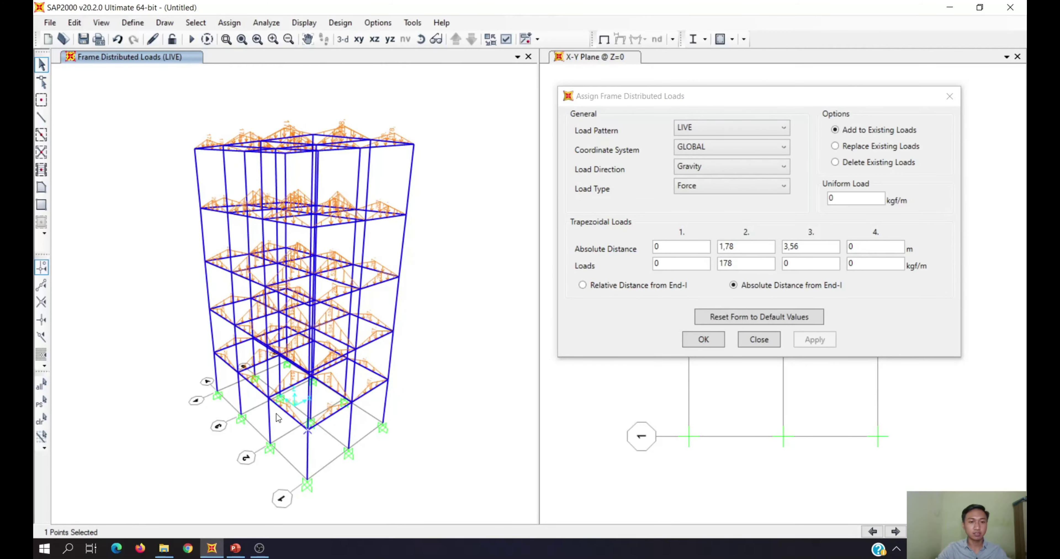
click(266, 398)
click(237, 372)
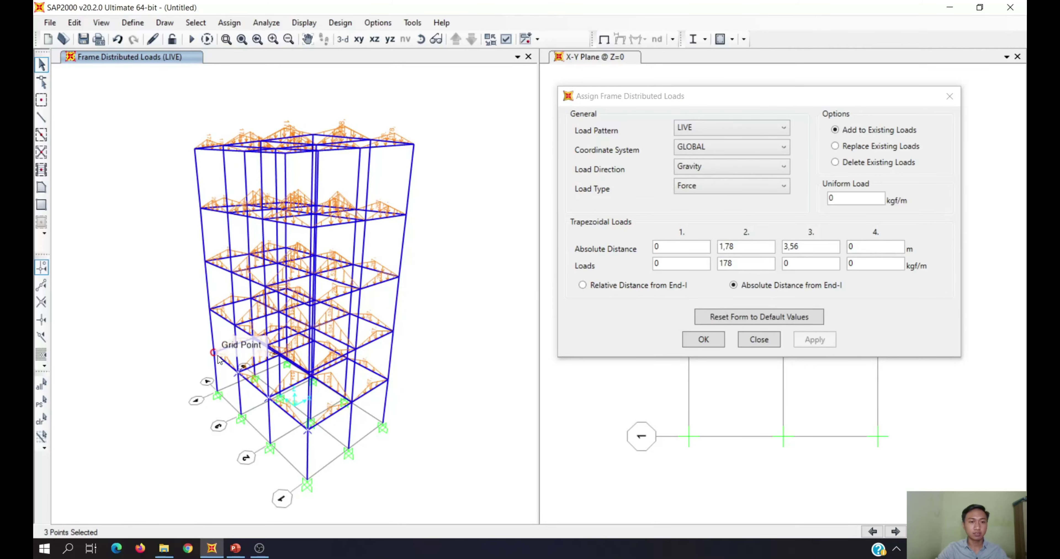
shift+middle_drag(308, 370, 276, 372)
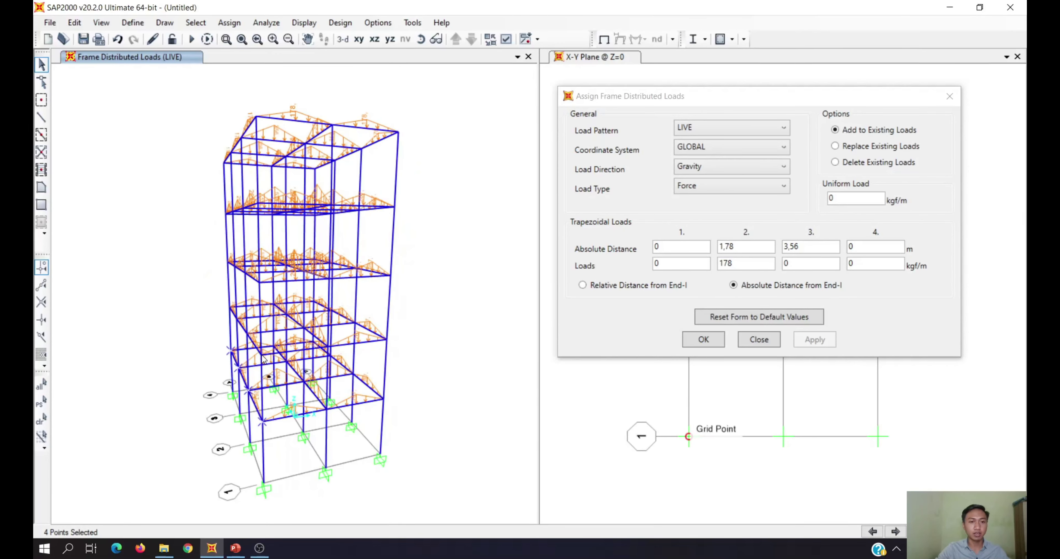
Add the four joints of the second floor level on the same long face to the selection
click(249, 390)
shift+middle_drag(355, 435, 287, 374)
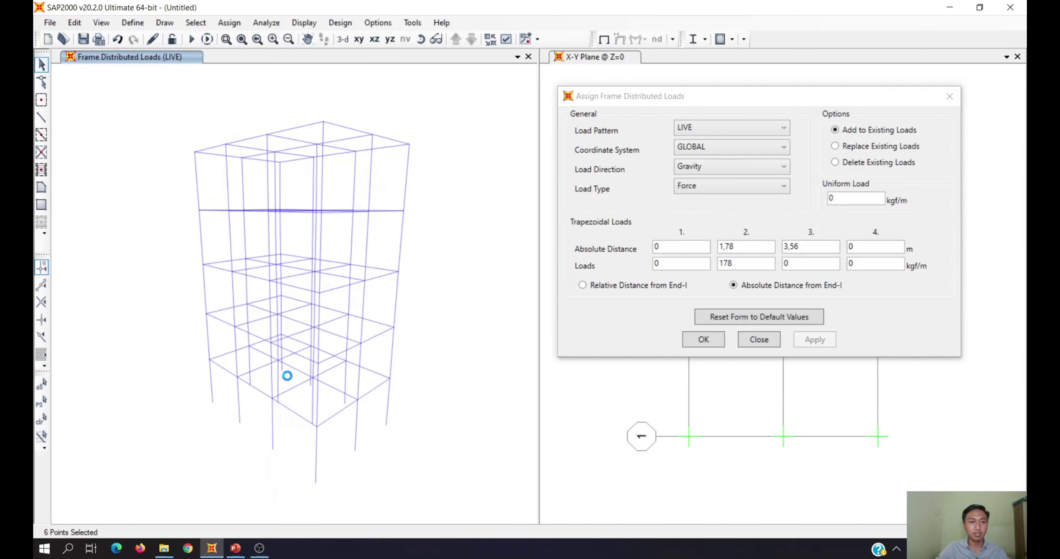
click(271, 342)
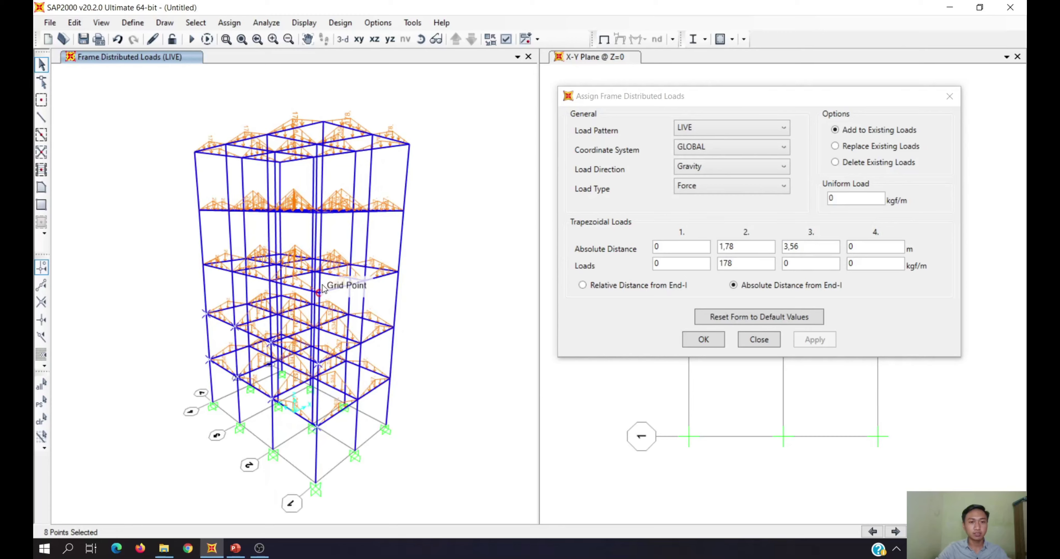
Add the four joints of the third floor level on the same long face to the selection
click(325, 304)
mouse_move(325, 304)
shift+middle_down()
mouse_move(279, 309)
mouse_move(321, 322)
mouse_move(308, 324)
mouse_move(304, 316)
mouse_move(345, 319)
mouse_move(345, 293)
mouse_move(334, 295)
shift+middle_up()
click(305, 284)
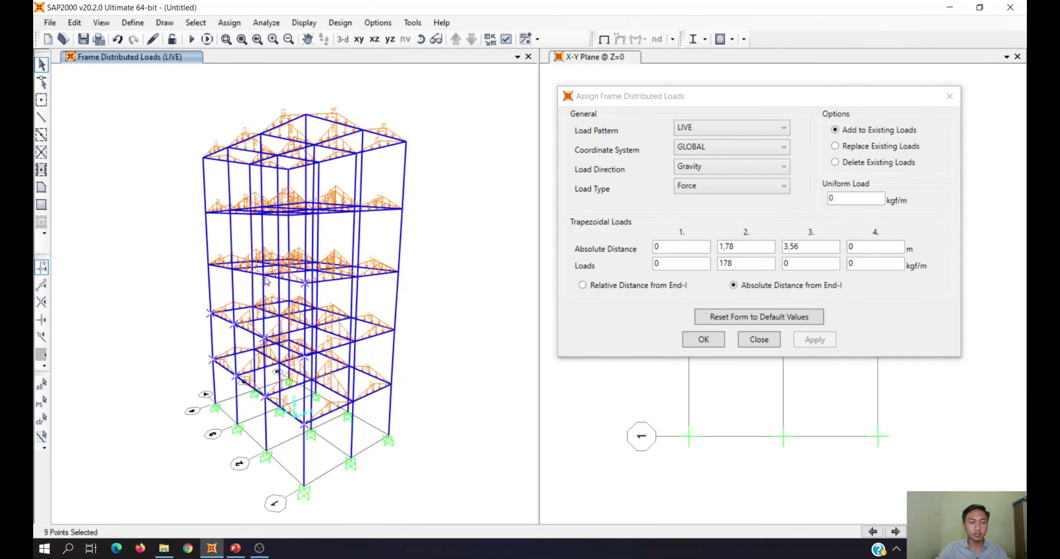
mouse_move(269, 299)
shift+middle_down()
mouse_move(303, 314)
mouse_move(284, 306)
shift+middle_up()
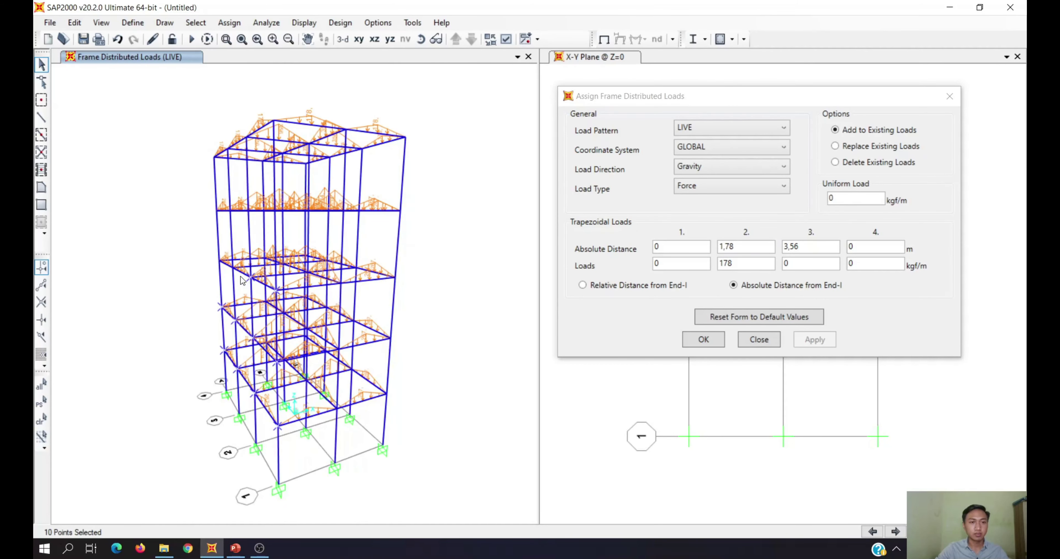
click(235, 272)
click(217, 268)
mouse_move(367, 239)
shift+middle_down()
mouse_move(351, 247)
mouse_move(348, 269)
shift+middle_up()
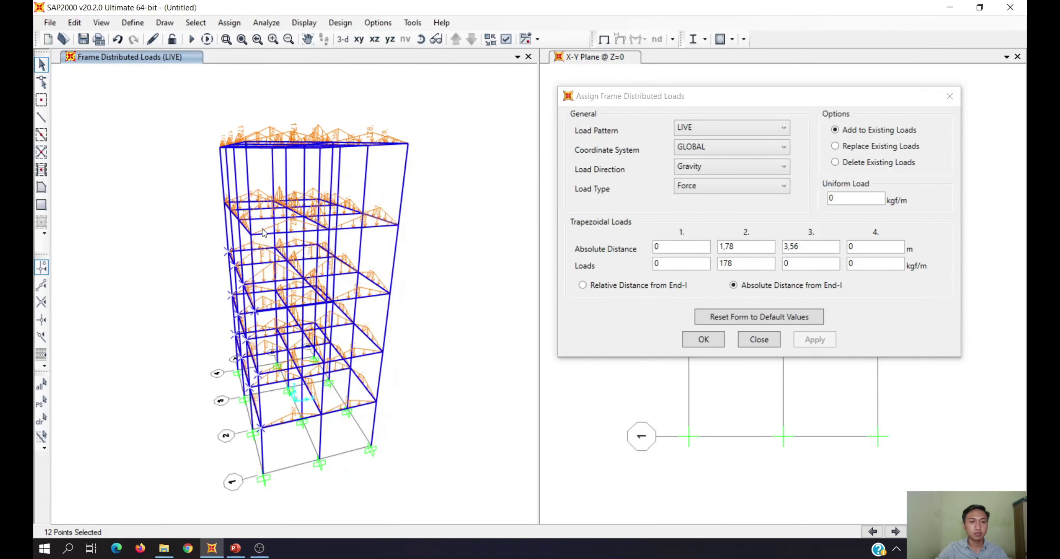
Add the four joints of the fourth floor level on the same long face to the selection
click(251, 234)
click(238, 220)
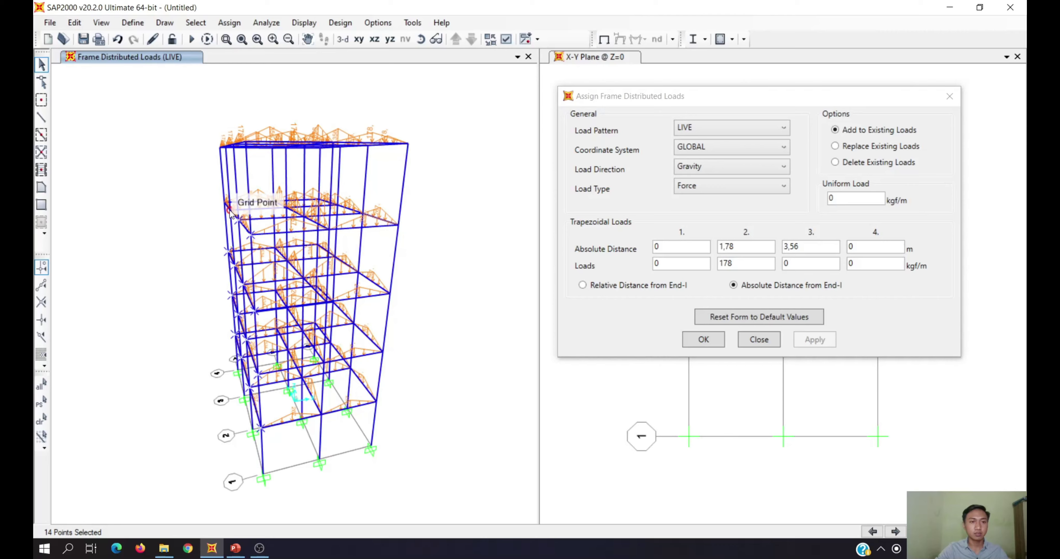
click(230, 210)
click(223, 203)
Add the four roof-level joints on the same long face to the selection and close the frame distributed loads dialog
mouse_move(283, 193)
shift+middle_down()
mouse_move(324, 229)
mouse_move(296, 206)
shift+middle_up()
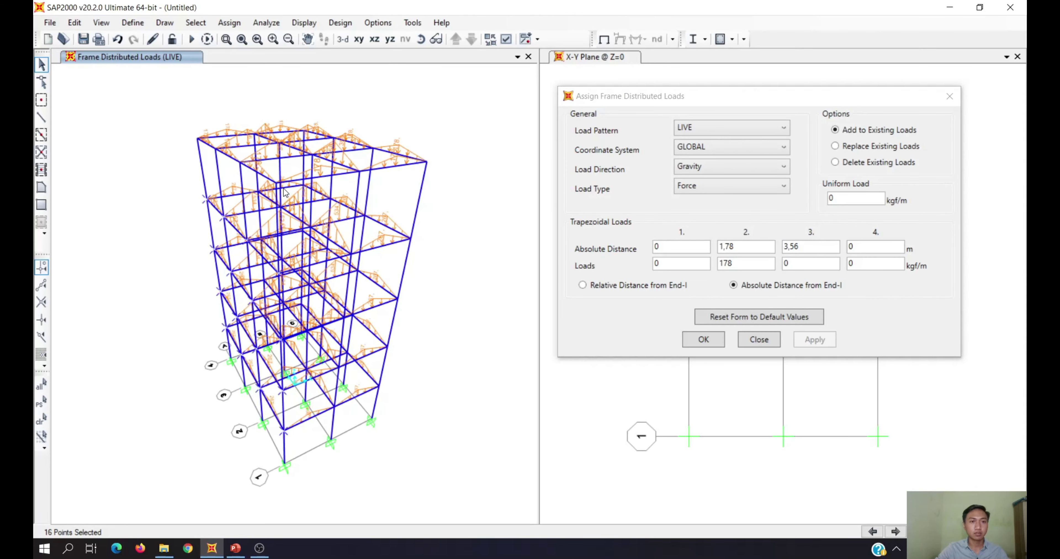
click(275, 183)
click(240, 161)
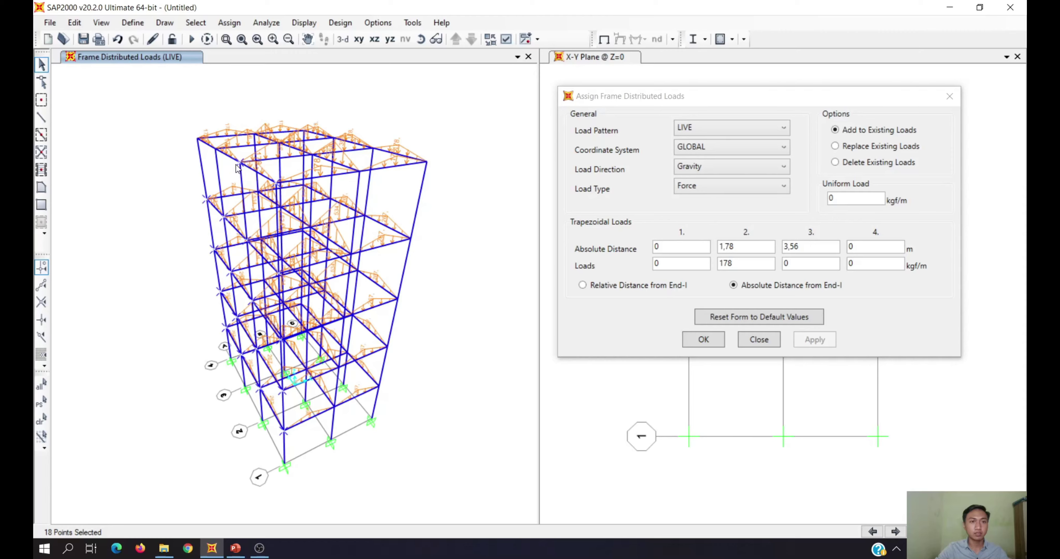
click(215, 149)
click(197, 139)
mouse_move(395, 361)
shift+middle_down()
mouse_move(412, 373)
mouse_move(419, 335)
mouse_move(461, 407)
mouse_move(473, 376)
shift+middle_up()
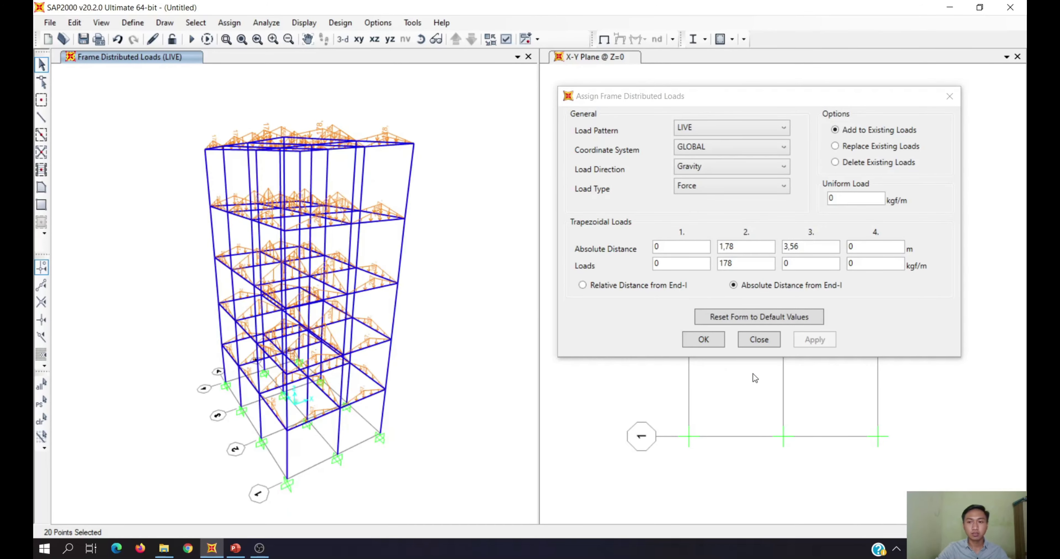
click(759, 339)
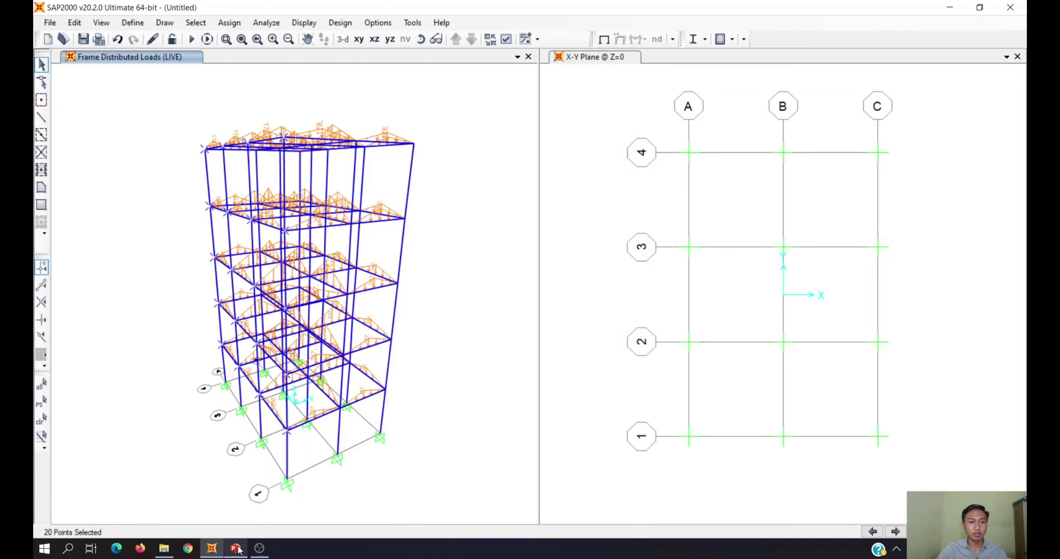
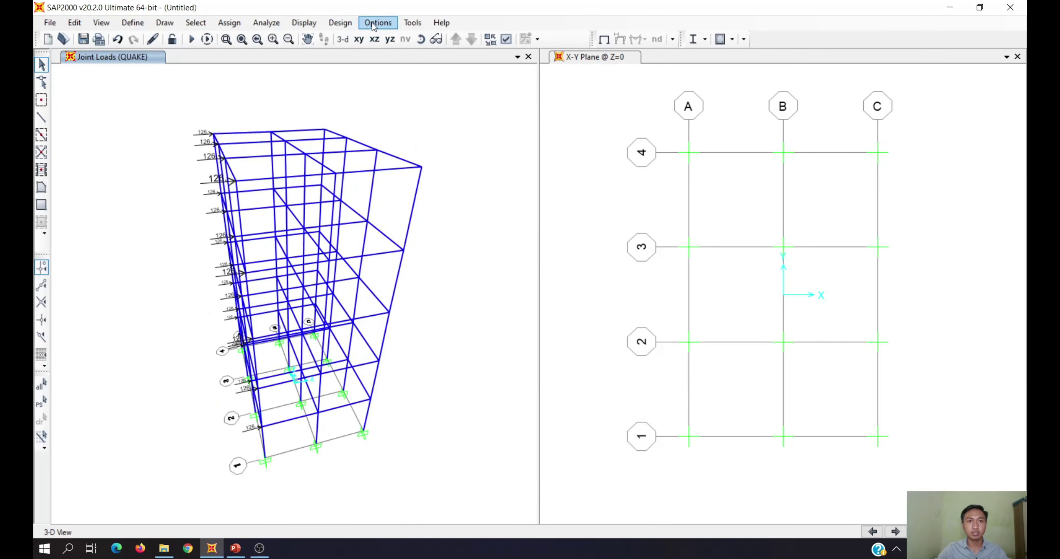
Display the frame span loading forces of the DEAD load pattern on the 3D frame, with joint loads and loading values shown
click(343, 23)
mouse_move(304, 22)
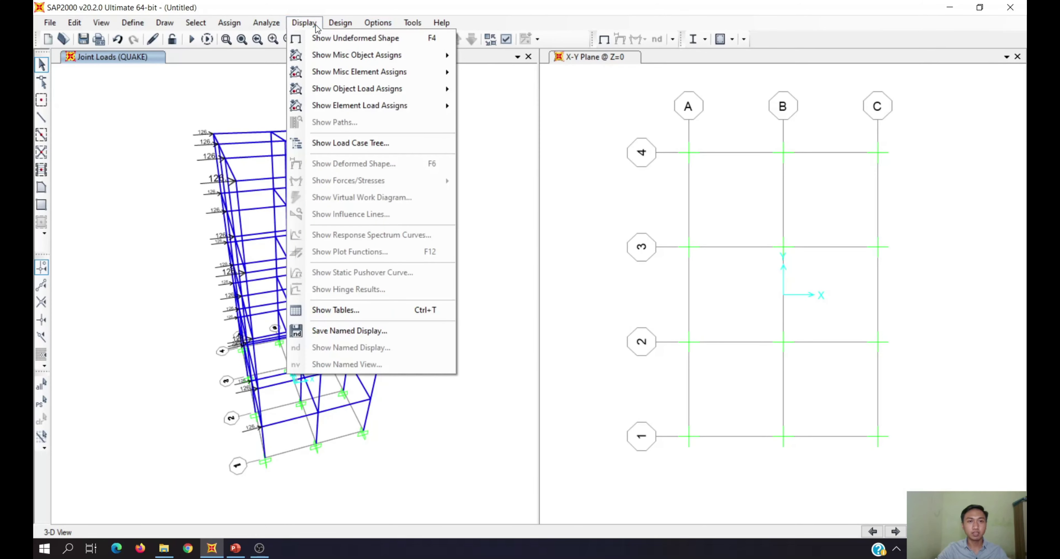
mouse_move(431, 94)
click(492, 107)
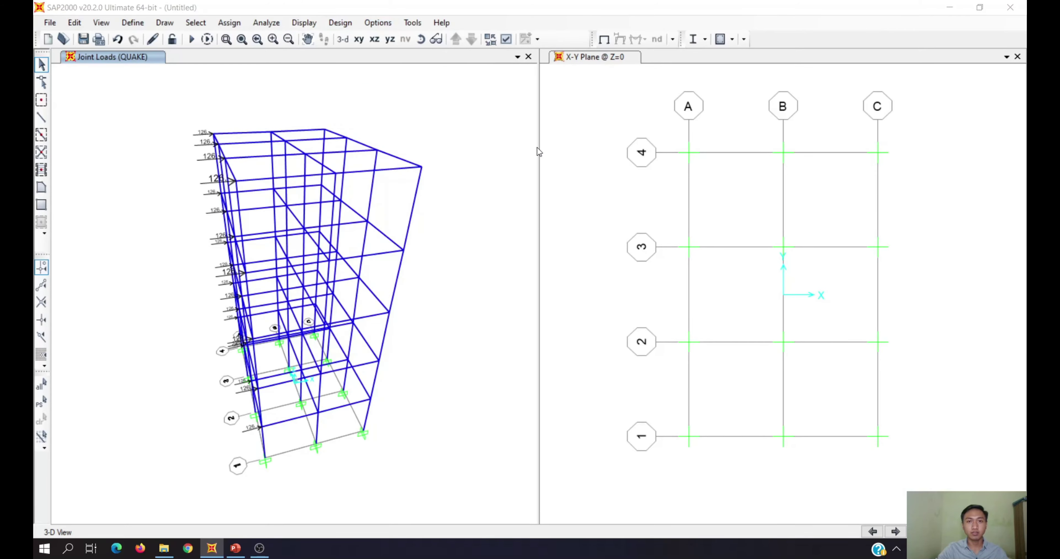
drag(519, 107, 666, 62)
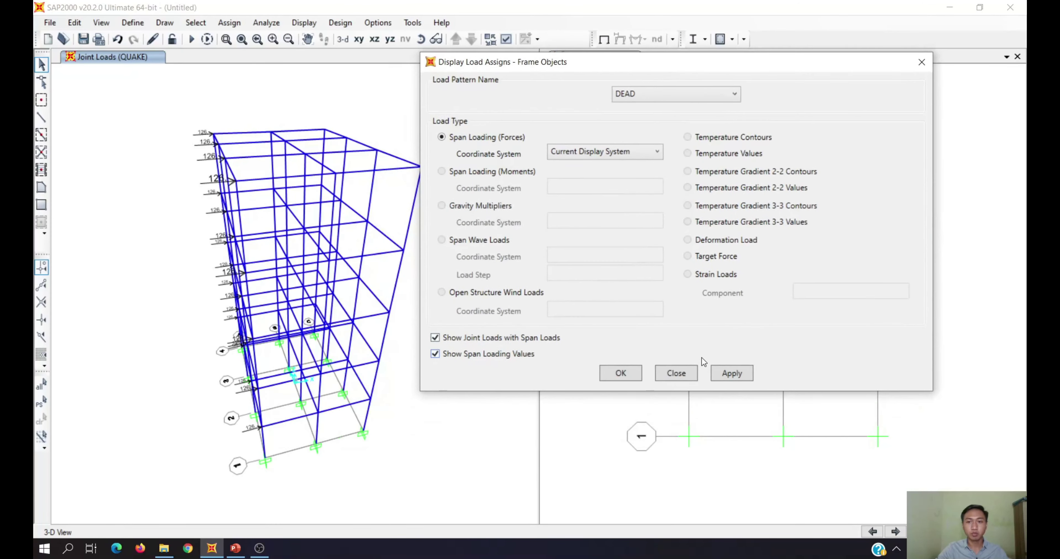
click(726, 374)
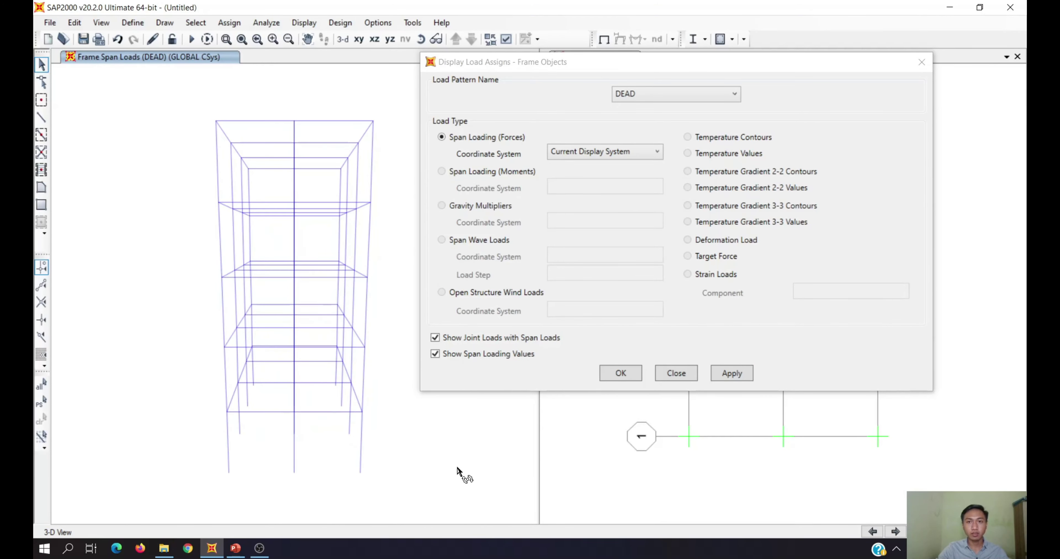
Switch the displayed frame span loads to the LIVE load pattern and inspect them around the 3D frame
click(647, 99)
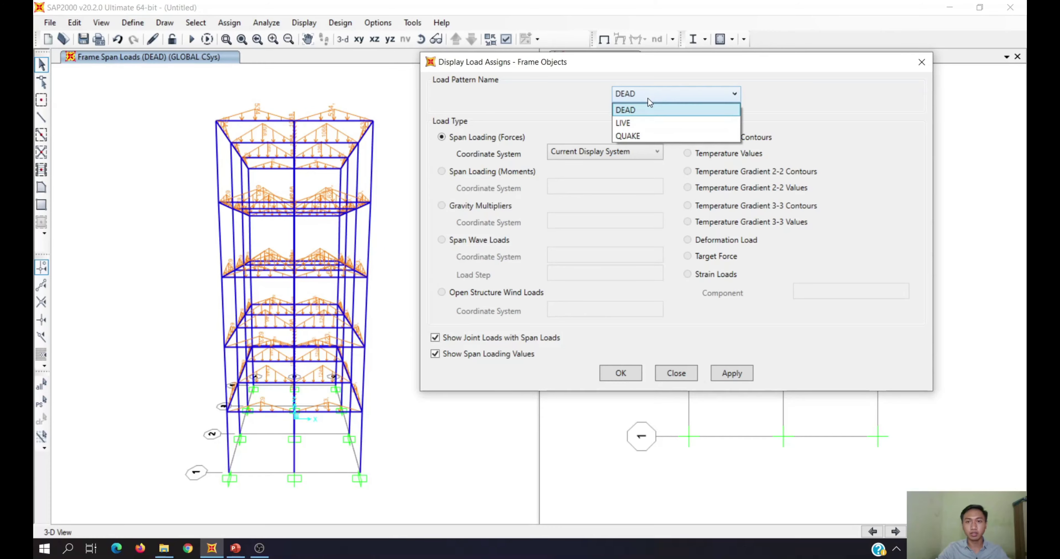
click(647, 122)
click(731, 373)
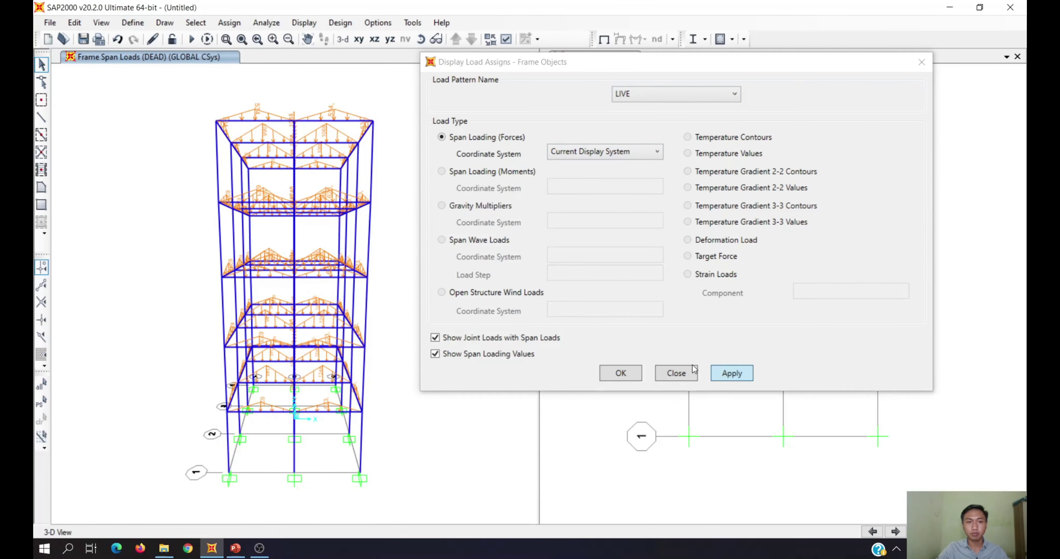
shift+middle_drag(356, 233, 298, 277)
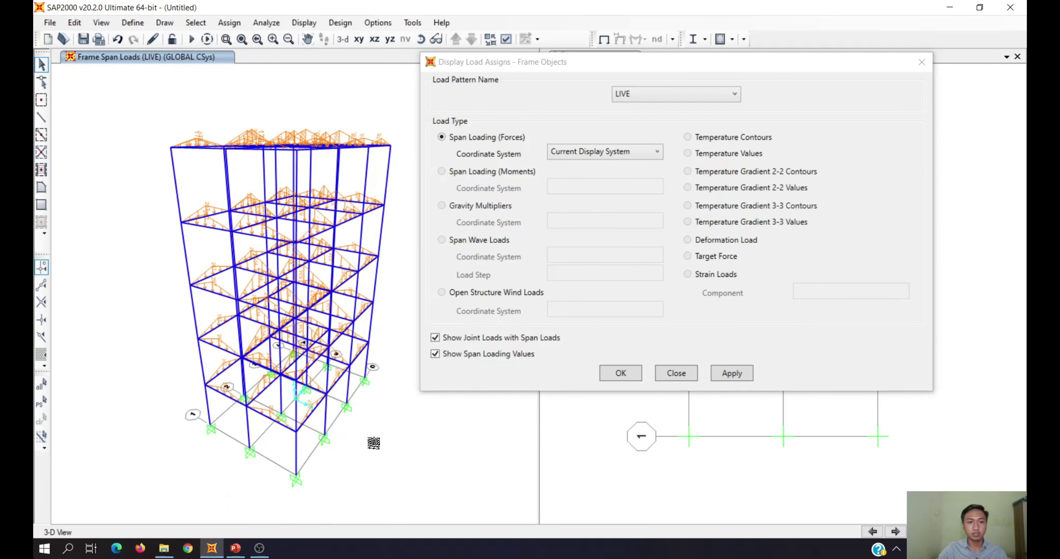
shift+middle_drag(371, 439, 380, 420)
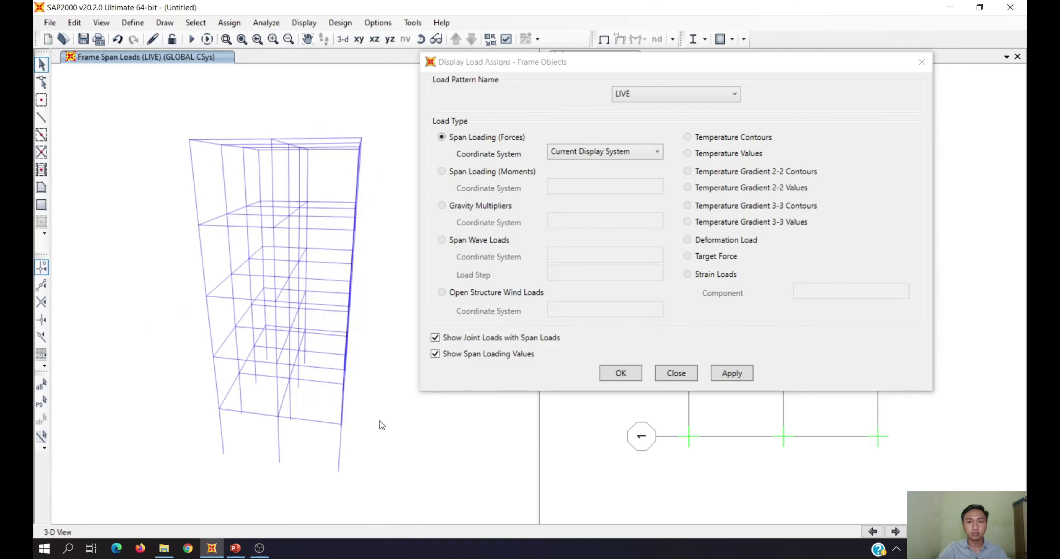
click(645, 94)
click(654, 137)
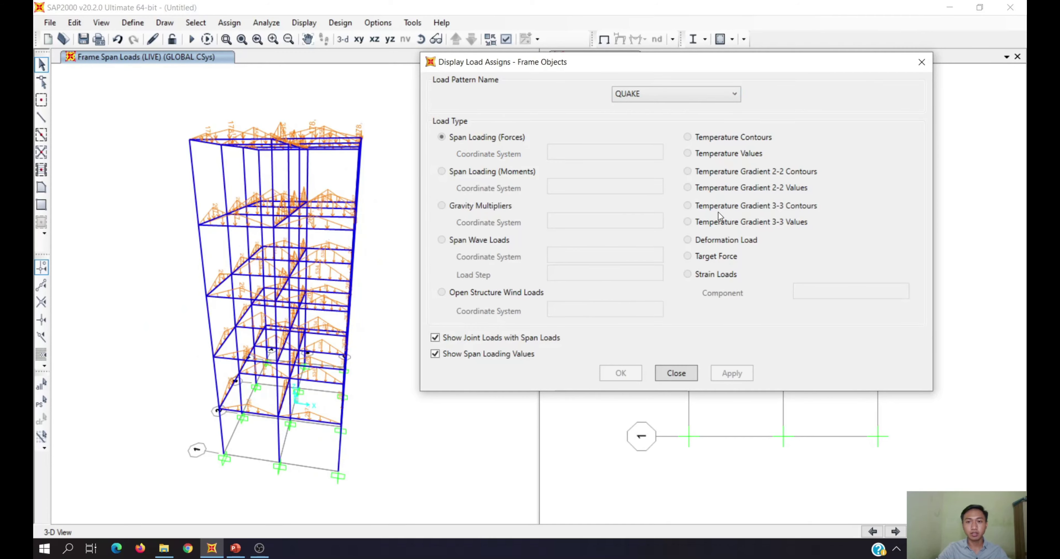
click(675, 373)
click(340, 22)
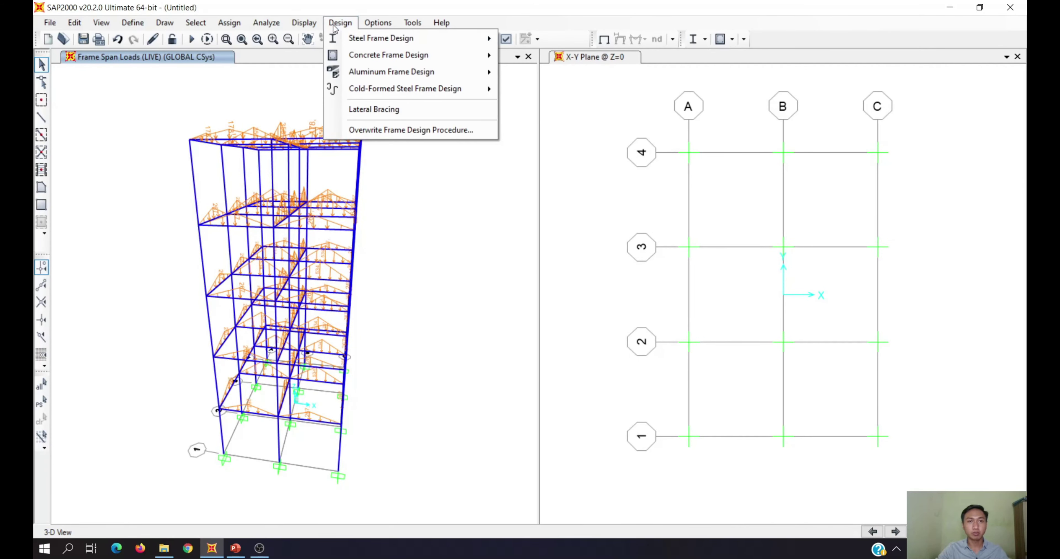
mouse_move(292, 25)
mouse_move(416, 73)
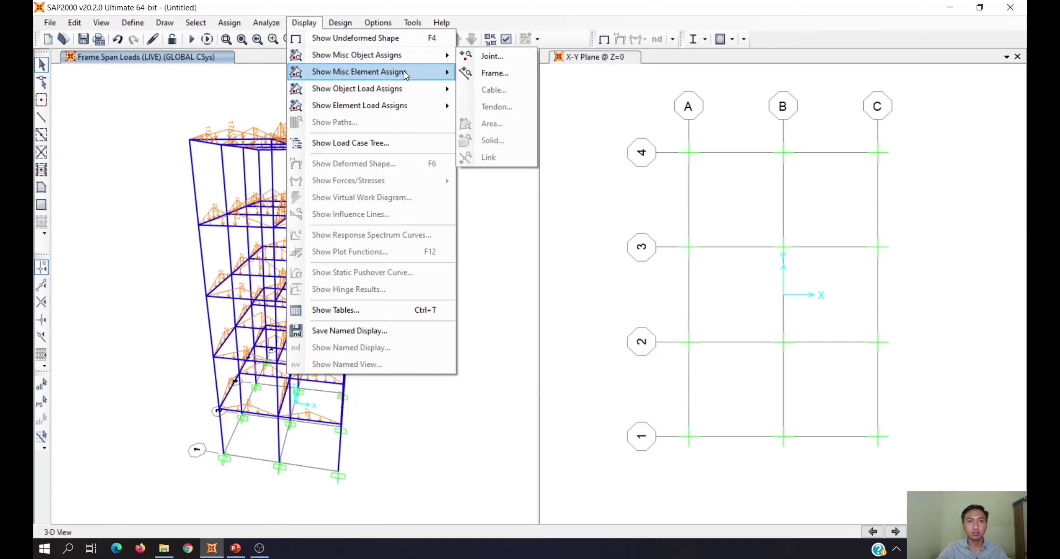
click(490, 73)
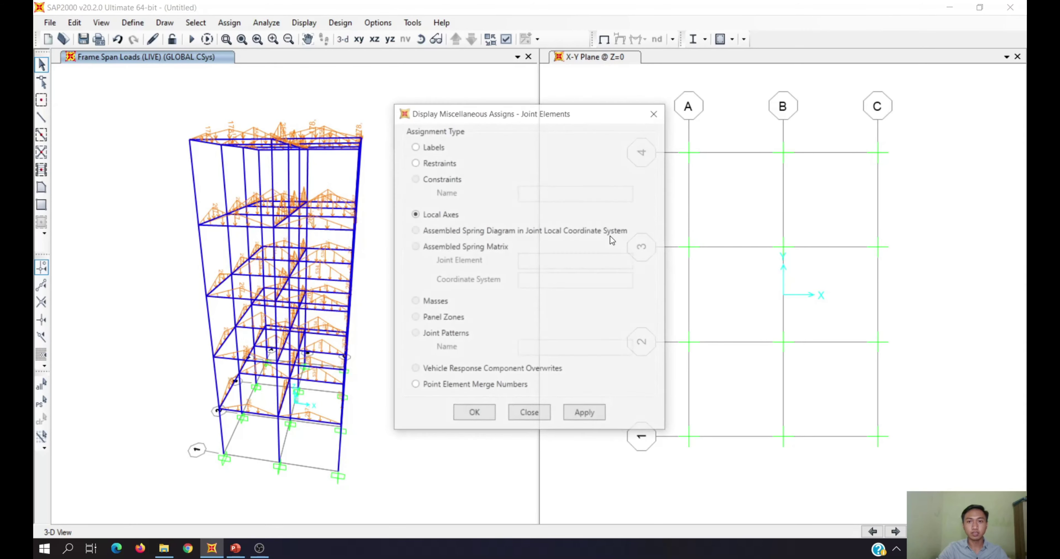
click(600, 416)
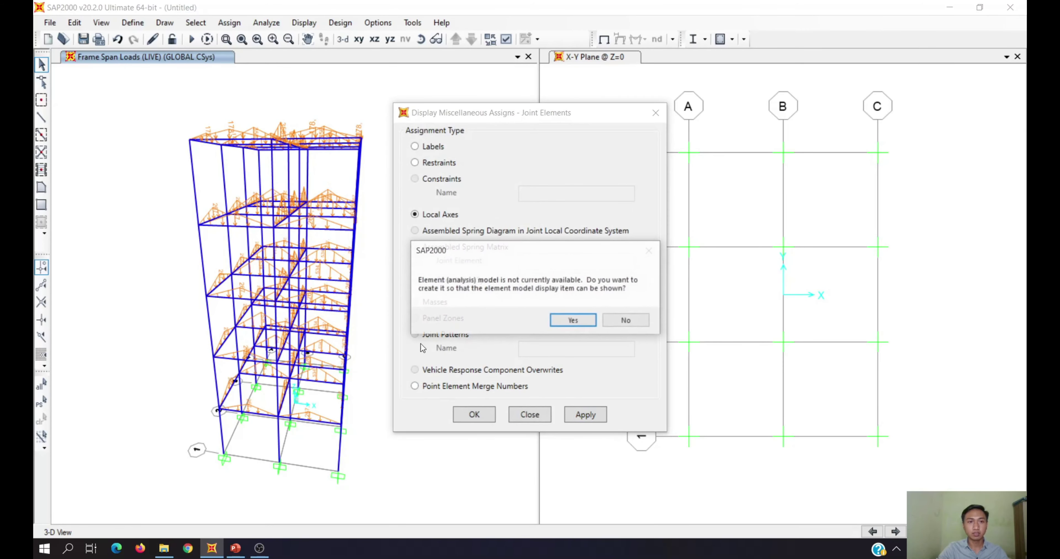
click(626, 321)
click(654, 112)
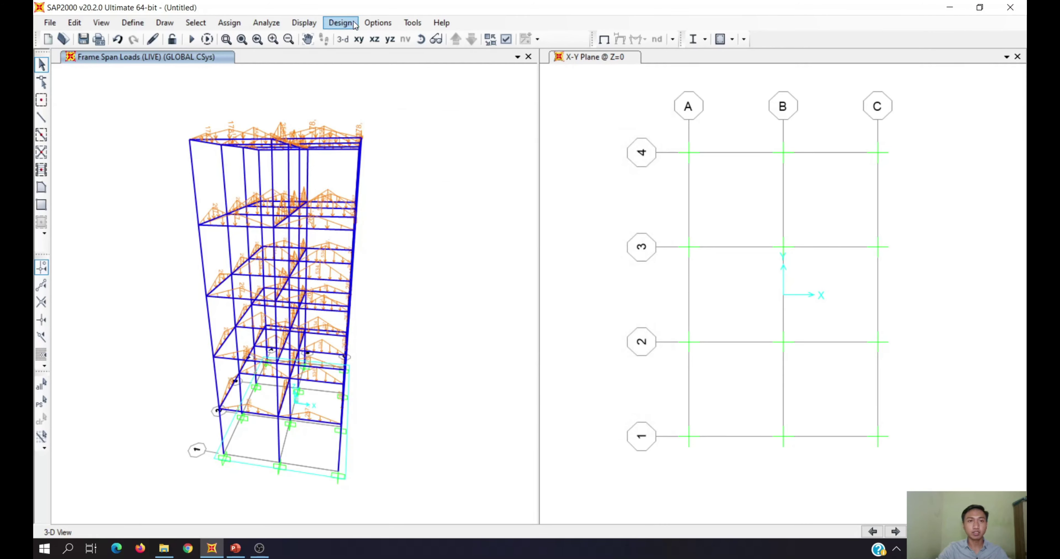
Display the joint object forces of the QUAKE load pattern with loading values and inspect them on the 3D frame
click(304, 23)
mouse_move(436, 93)
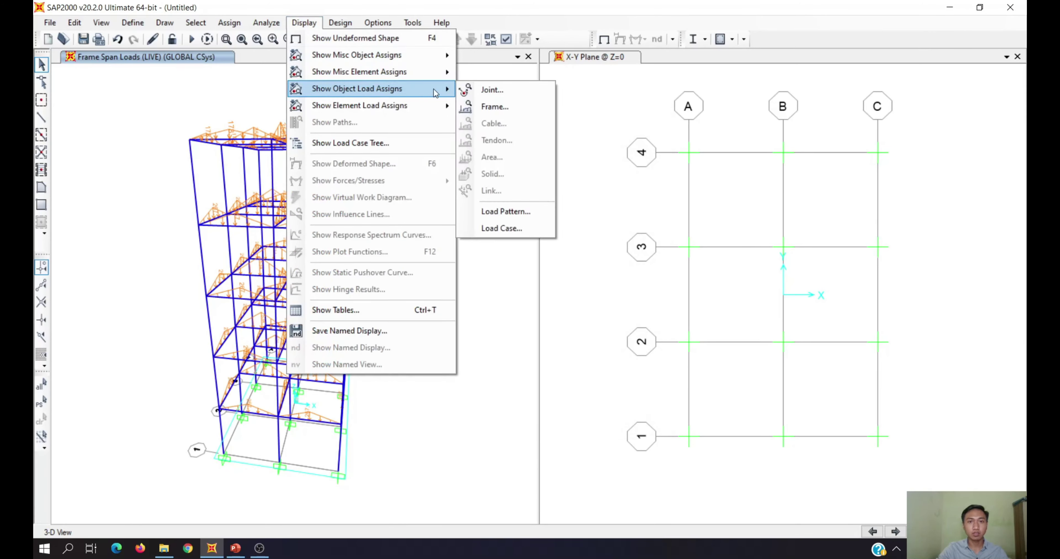
click(478, 89)
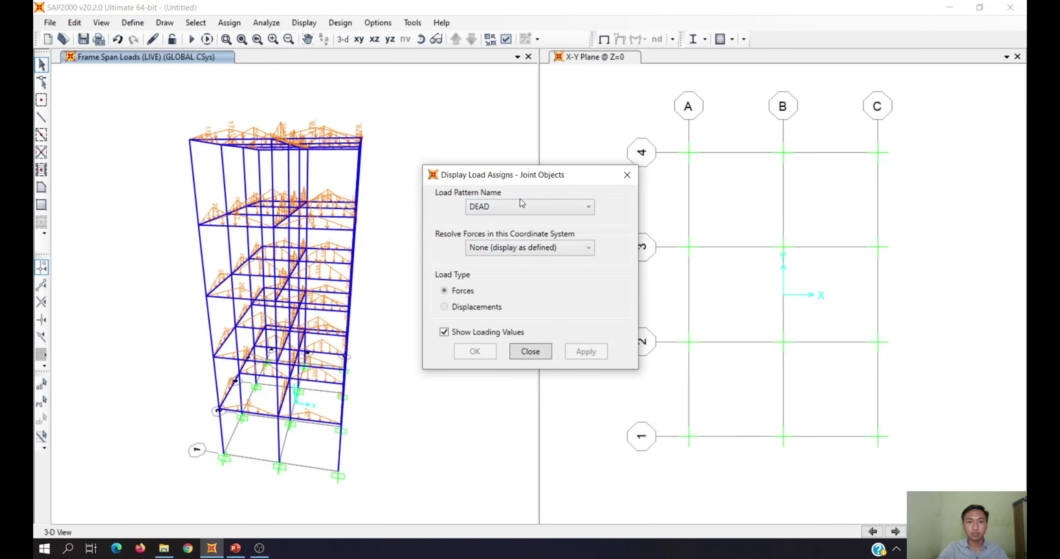
click(520, 205)
click(485, 247)
click(583, 352)
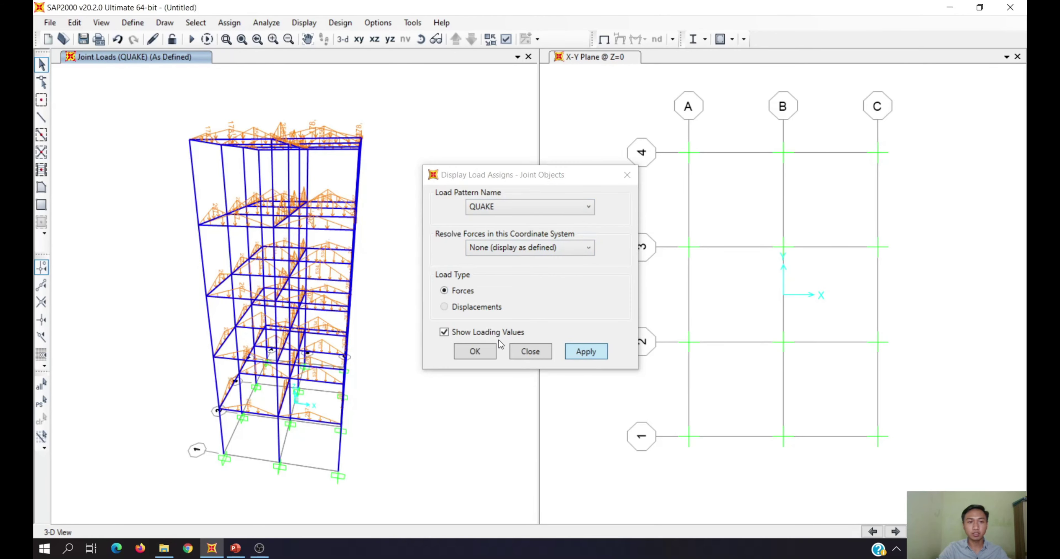
shift+middle_drag(288, 353, 304, 339)
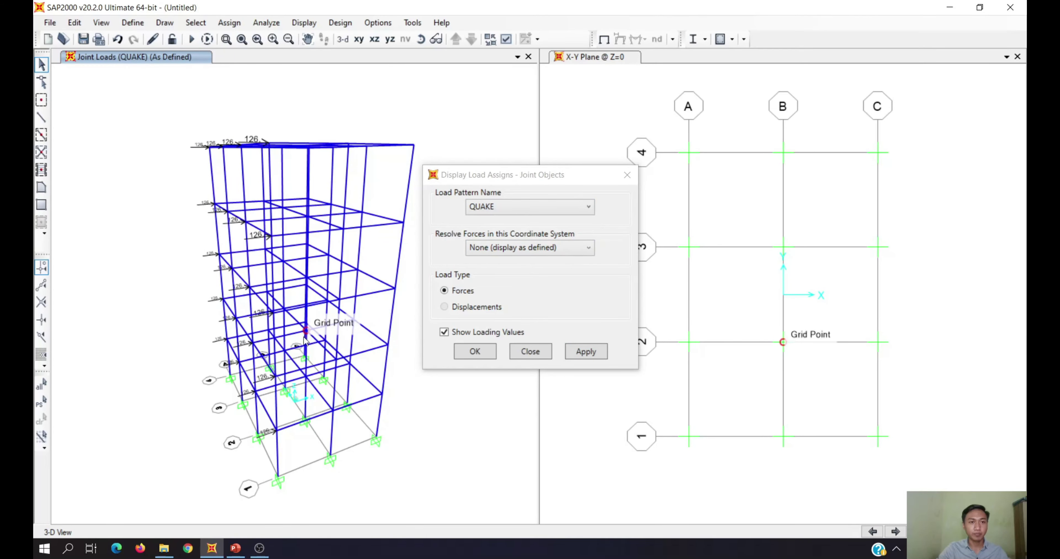
scroll(275, 327, up, 4)
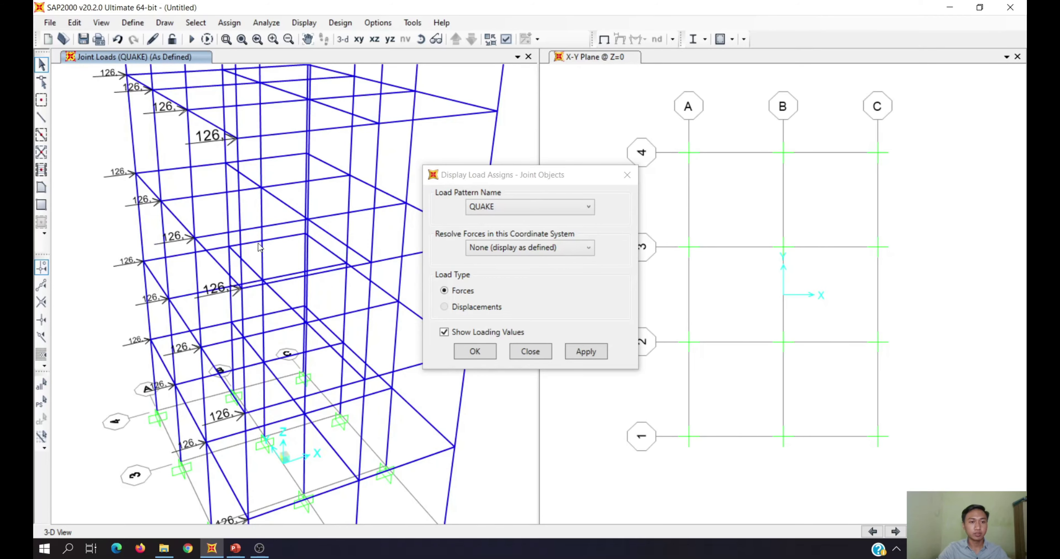
scroll(277, 264, down, 1)
scroll(307, 323, up, 1)
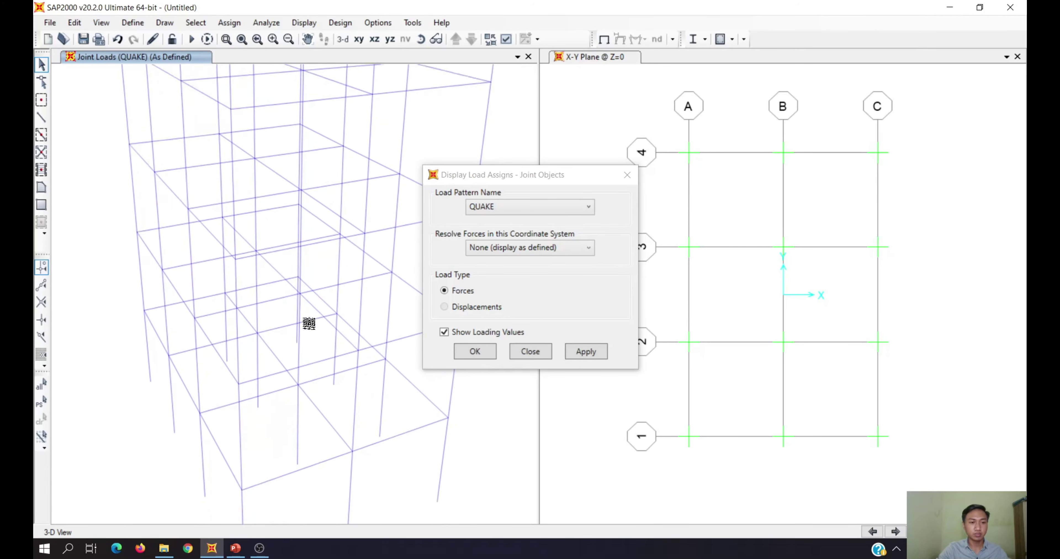
click(489, 354)
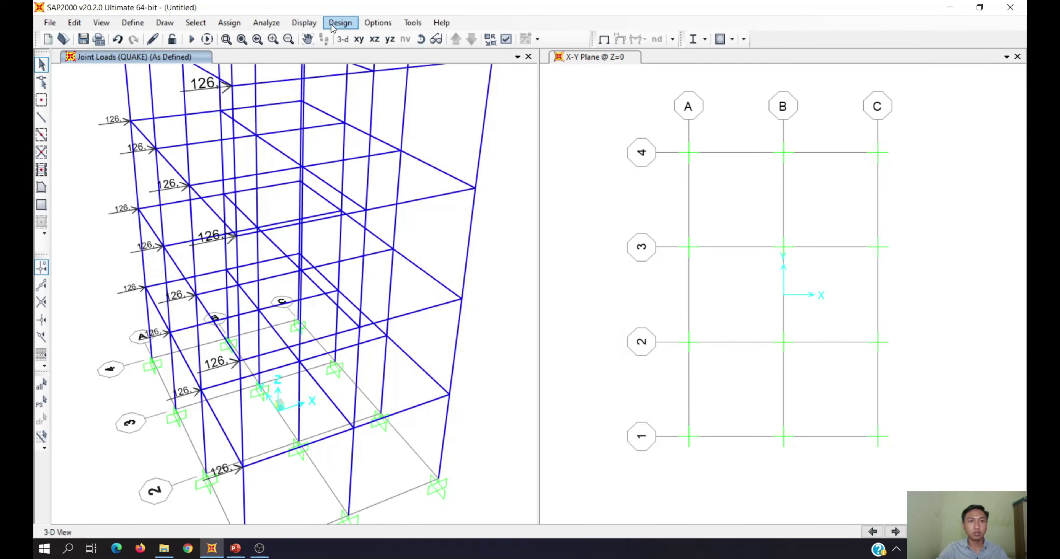
Display the section properties of the frame objects and check the beam and column section labels around the 3D frame
click(343, 39)
click(297, 23)
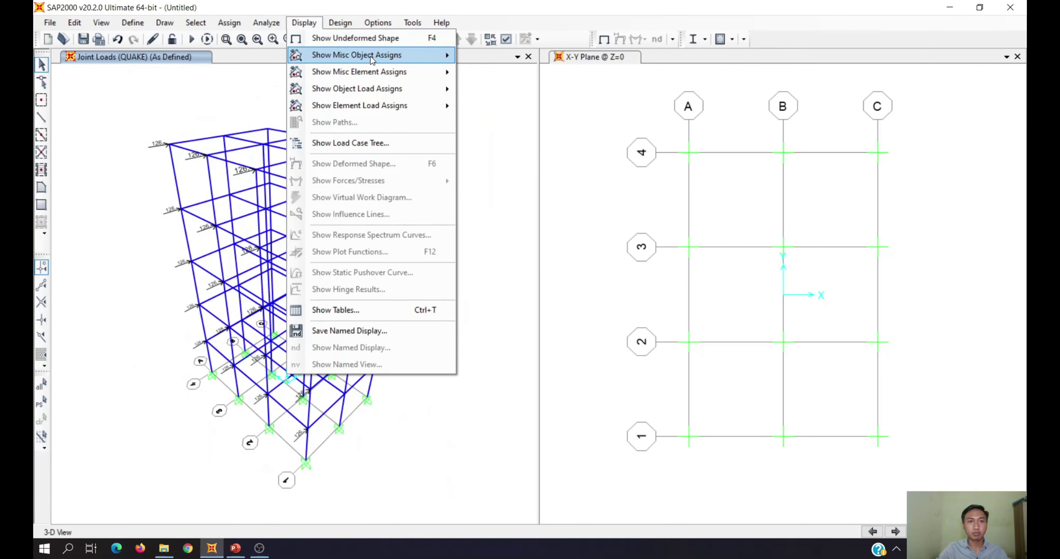
mouse_move(421, 55)
click(510, 73)
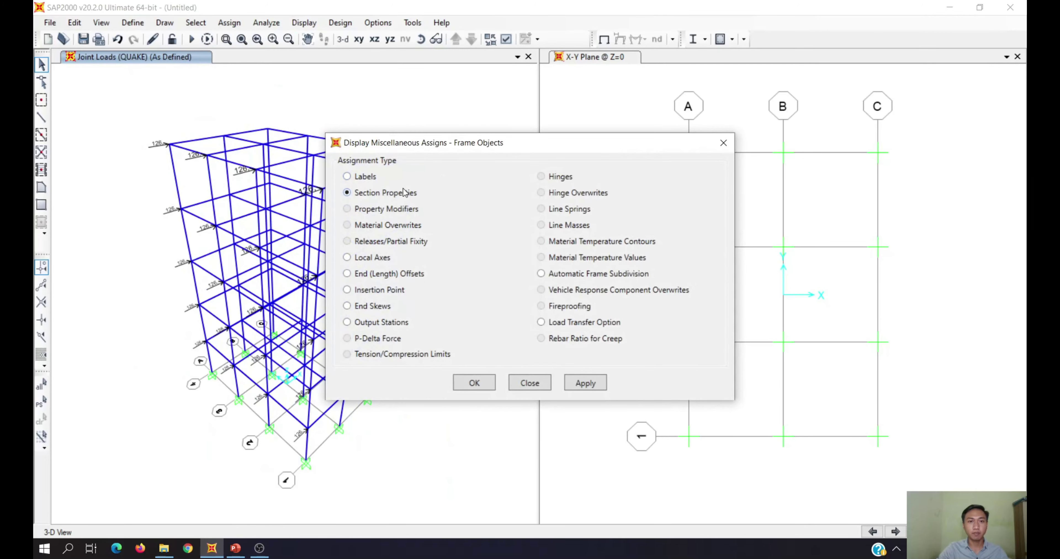
drag(460, 148, 575, 100)
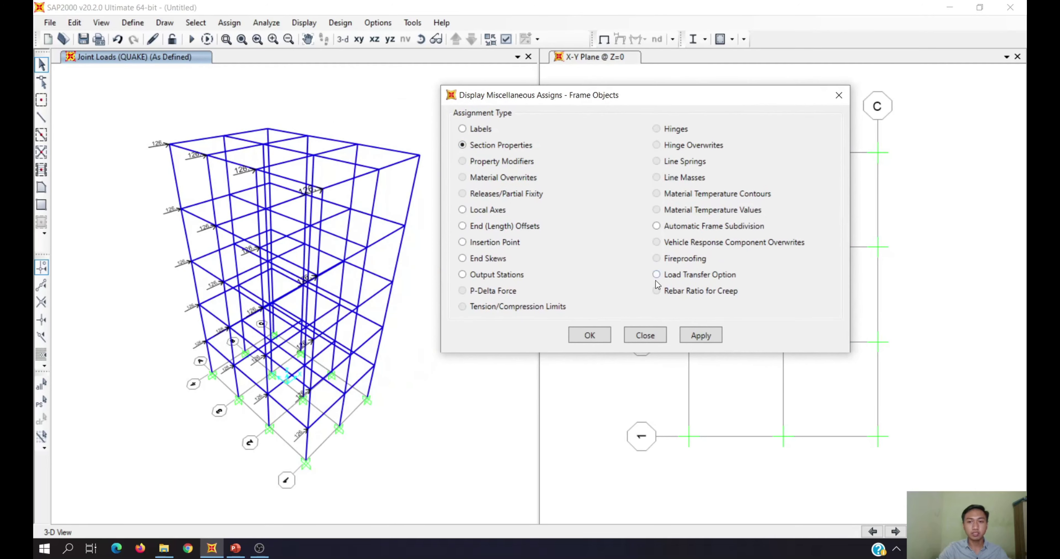
click(701, 335)
mouse_move(337, 326)
shift+middle_down()
mouse_move(249, 343)
mouse_move(295, 314)
mouse_move(315, 343)
mouse_move(313, 329)
shift+middle_up()
mouse_move(311, 278)
shift+middle_down()
mouse_move(352, 323)
mouse_move(350, 267)
mouse_move(362, 278)
mouse_move(355, 316)
mouse_move(291, 345)
mouse_move(185, 344)
mouse_move(192, 349)
shift+middle_up()
mouse_move(276, 385)
shift+middle_down()
mouse_move(267, 323)
mouse_move(296, 376)
mouse_move(323, 372)
mouse_move(343, 385)
shift+middle_up()
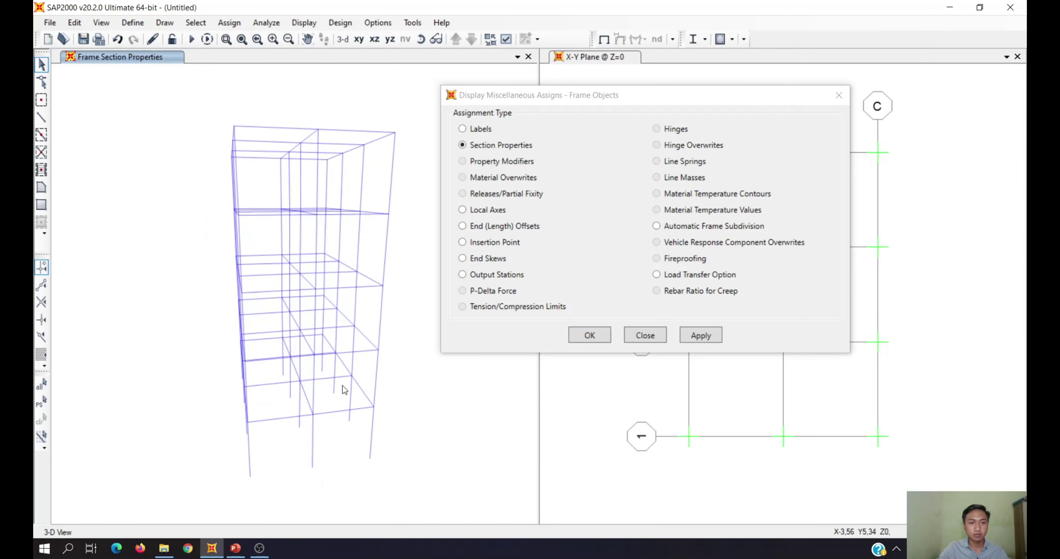
shift+middle_drag(317, 423, 366, 405)
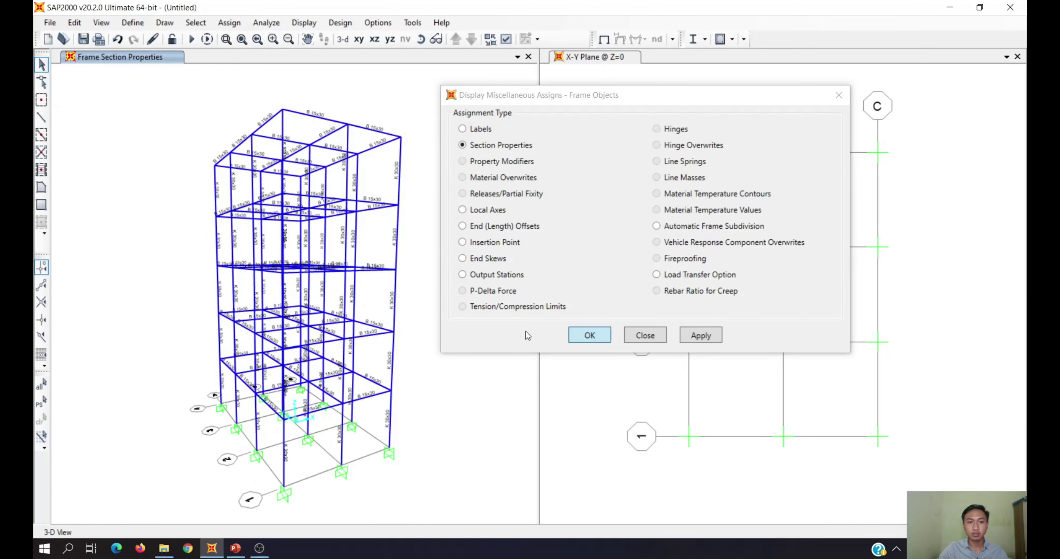
click(589, 335)
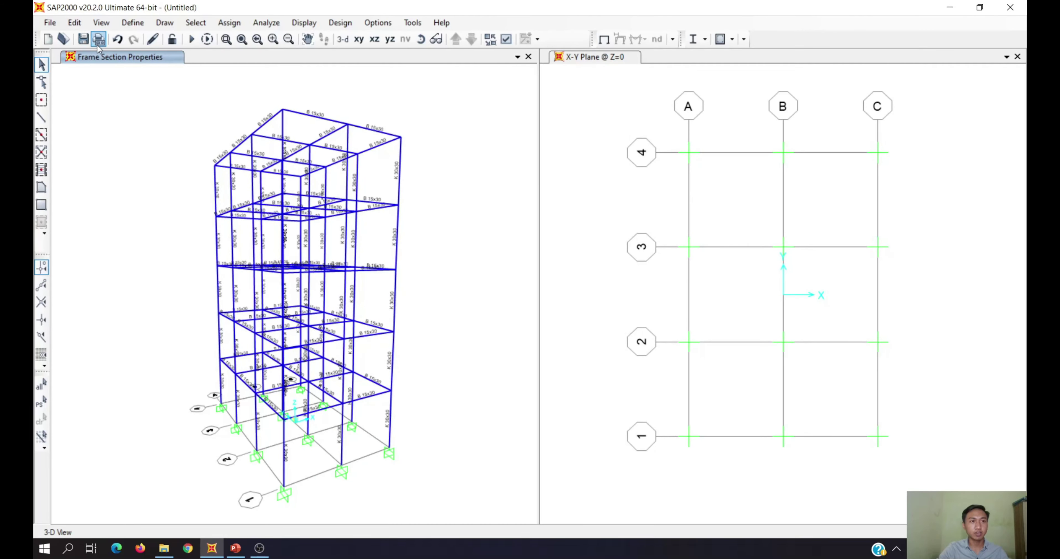
Start saving the model and create and open a folder named BETON BERTULANG 3D on the Desktop
click(83, 39)
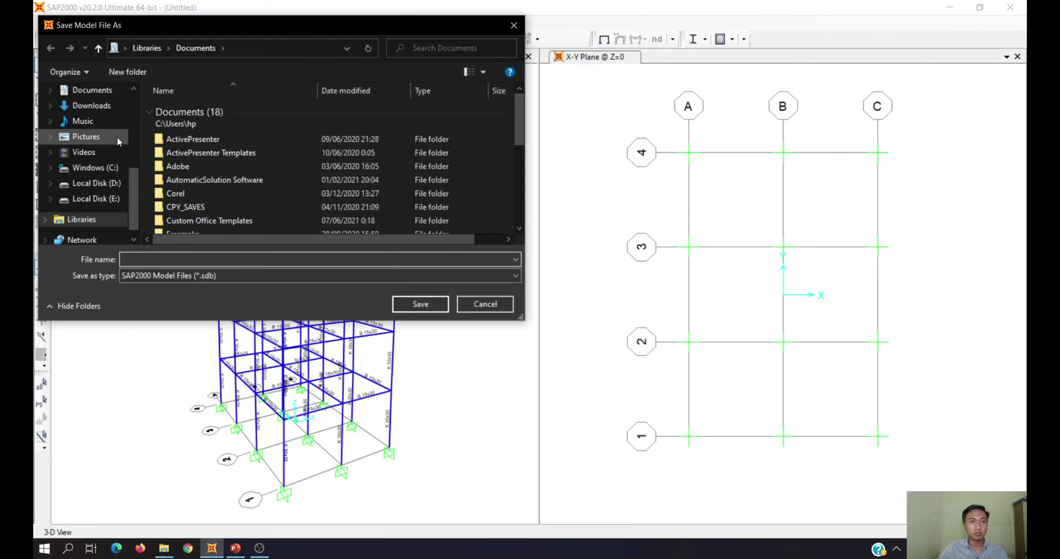
scroll(90, 143, up, 2)
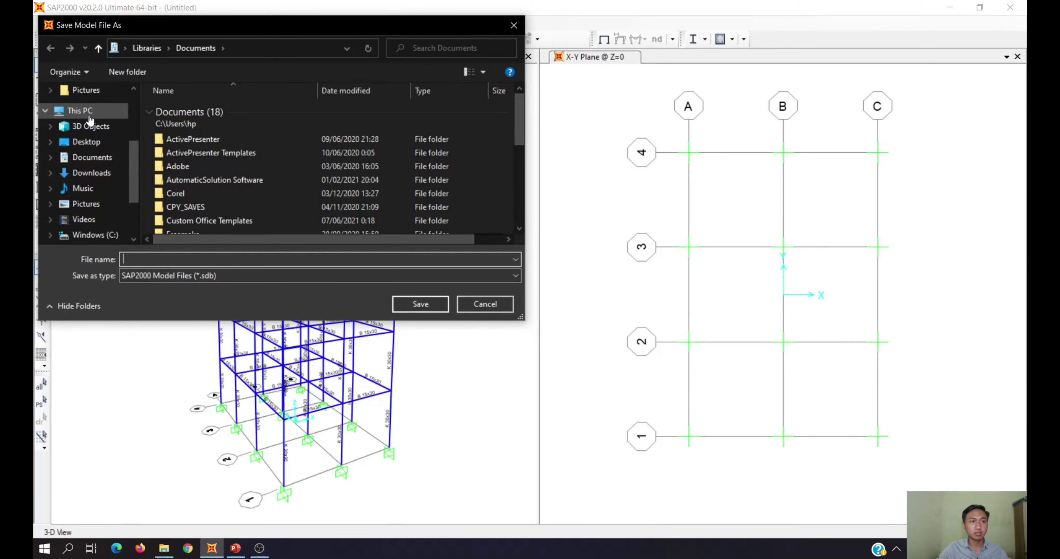
click(89, 144)
click(136, 73)
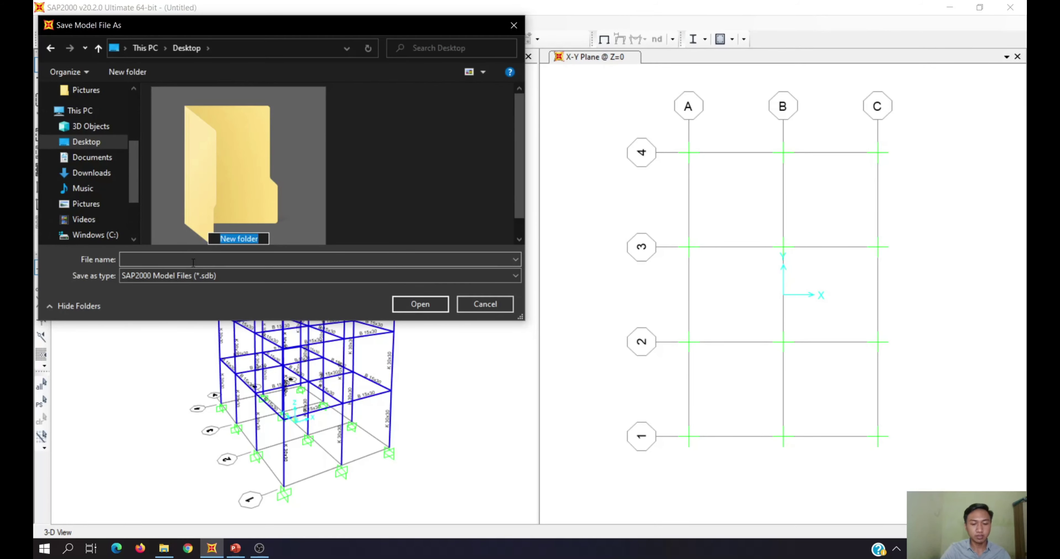
text(BW)
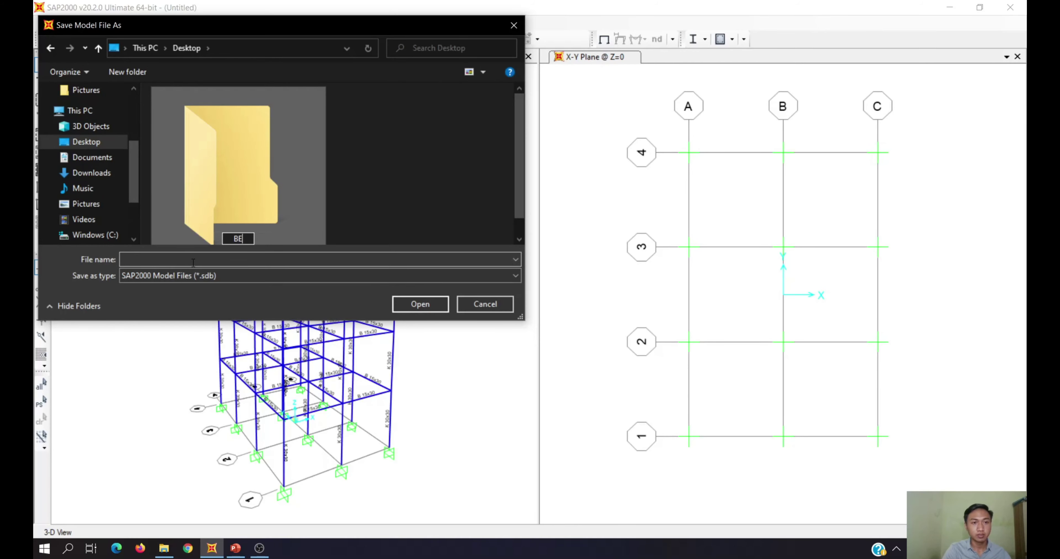
text(TON BERT)
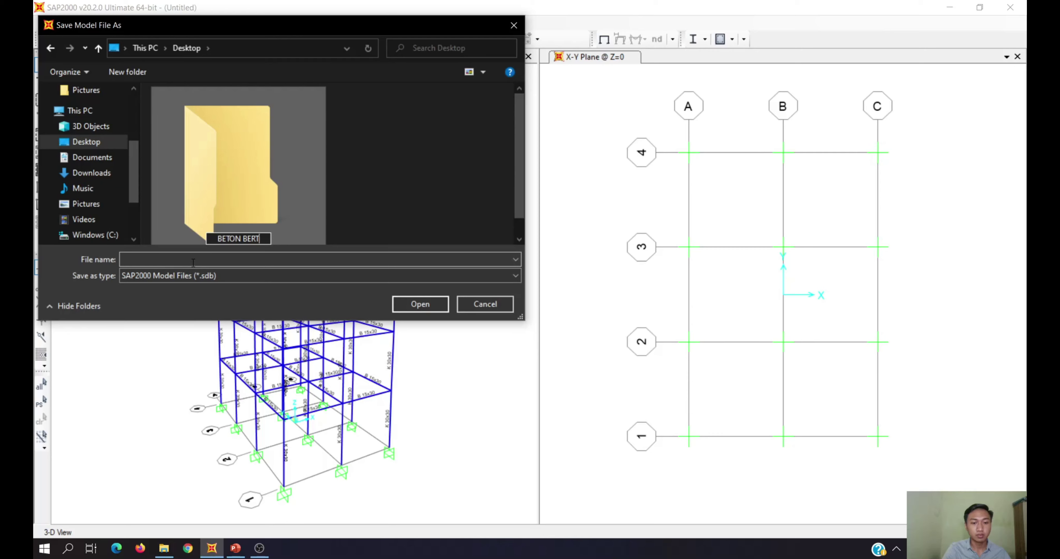
text(ULANG )
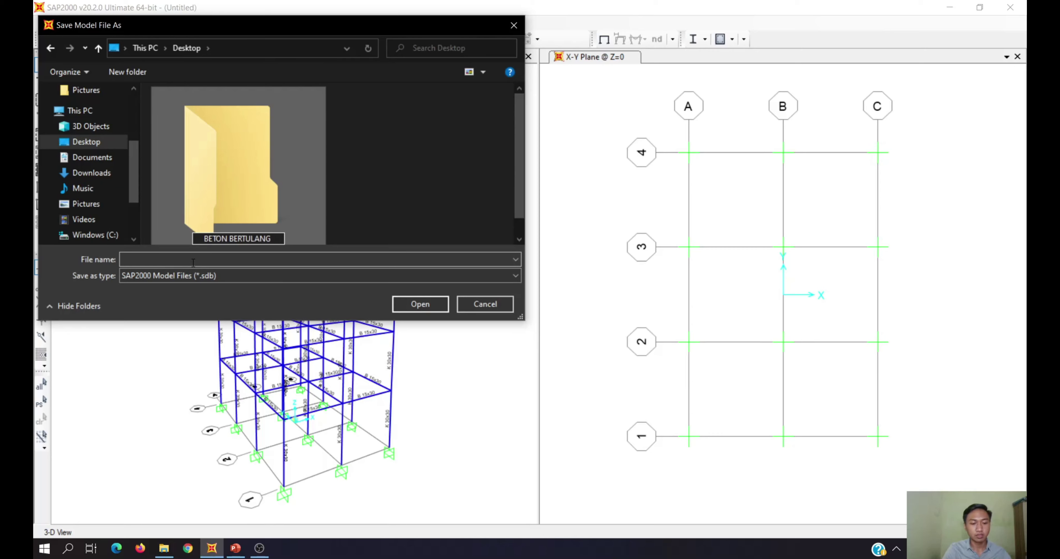
text(3D)
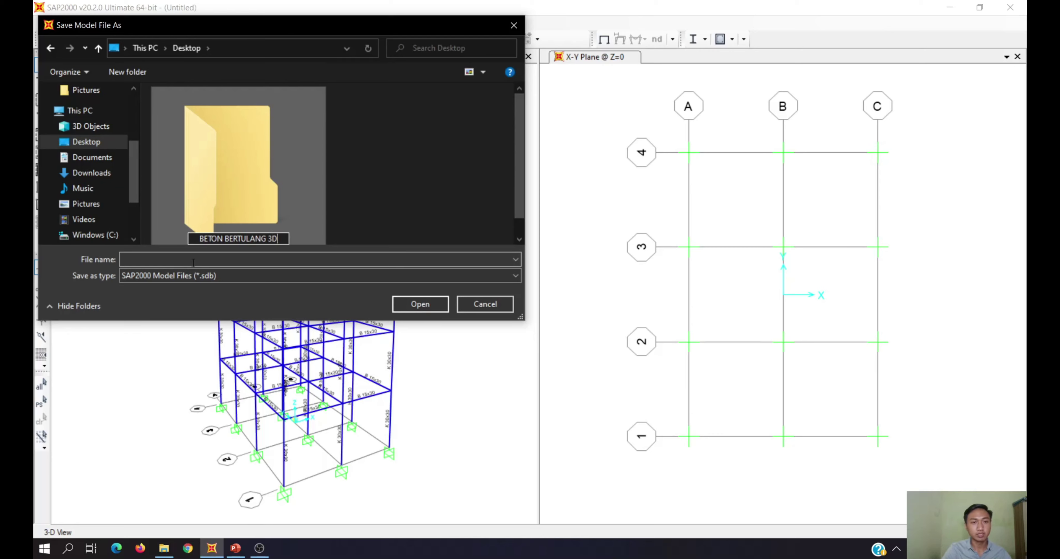
double_click(225, 187)
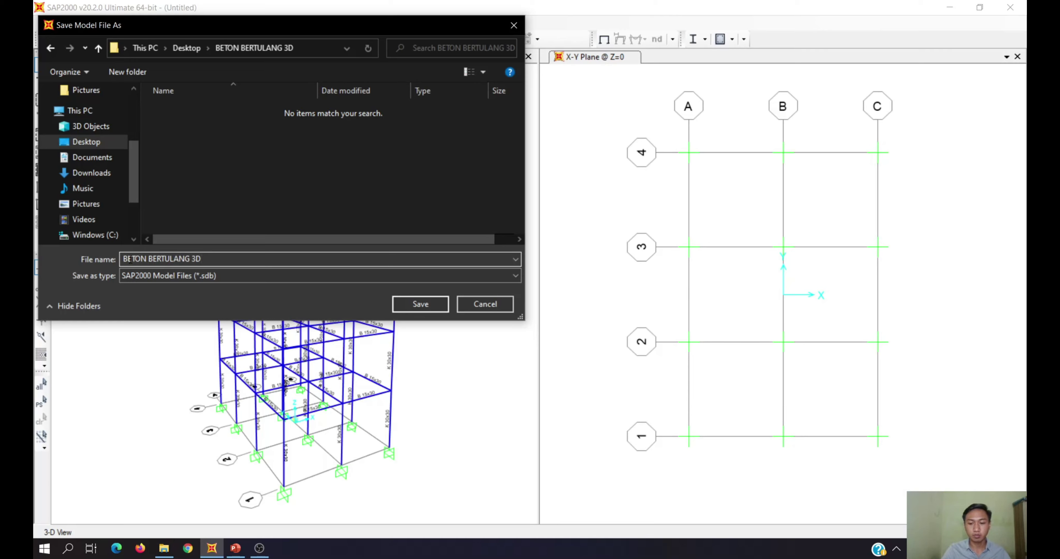
Save the model file in this folder as PORTAL BETON BERTULANG 3D
text(PORTA)
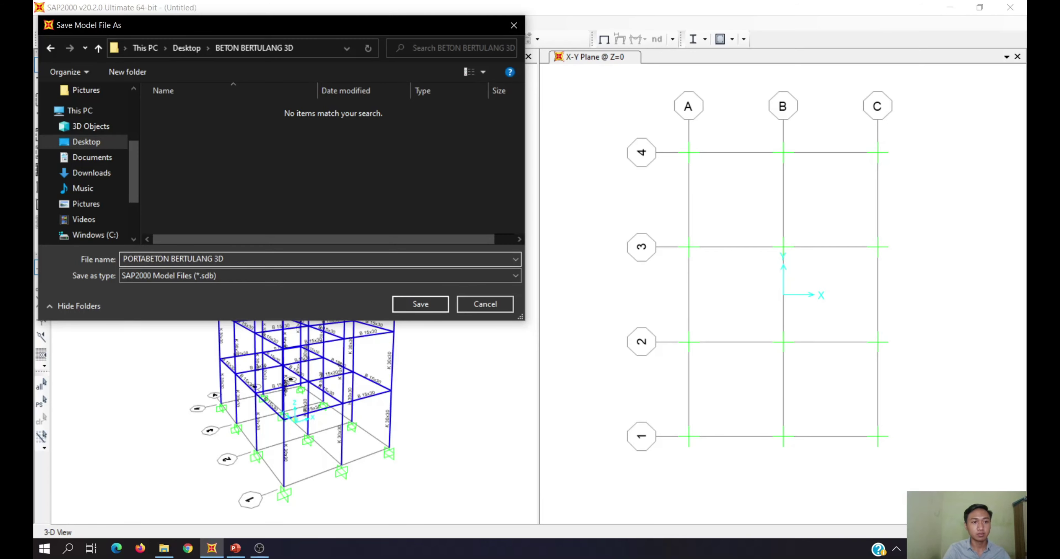
text(;)
key(BackSpace)
key(BackSpace)
text(L)
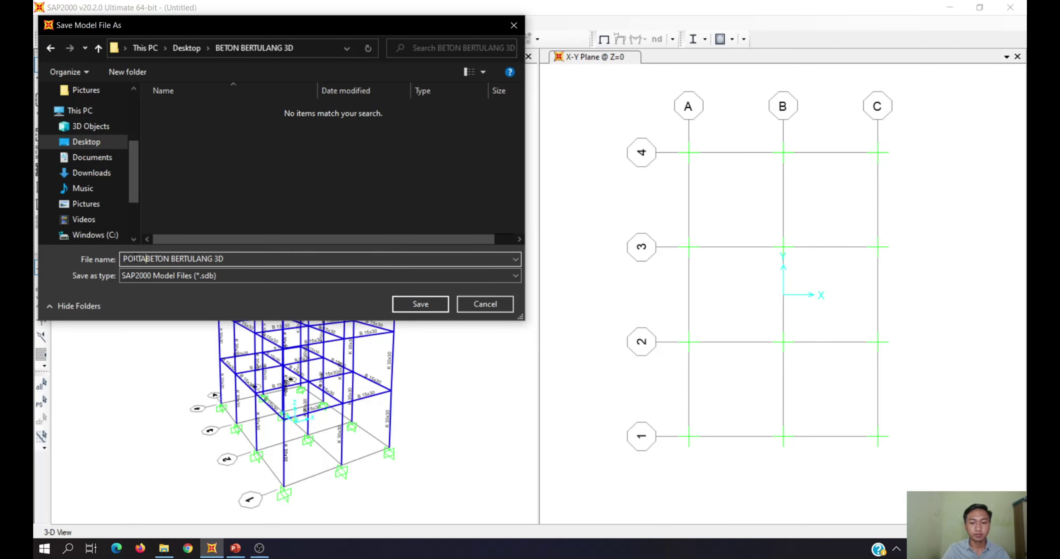
click(434, 309)
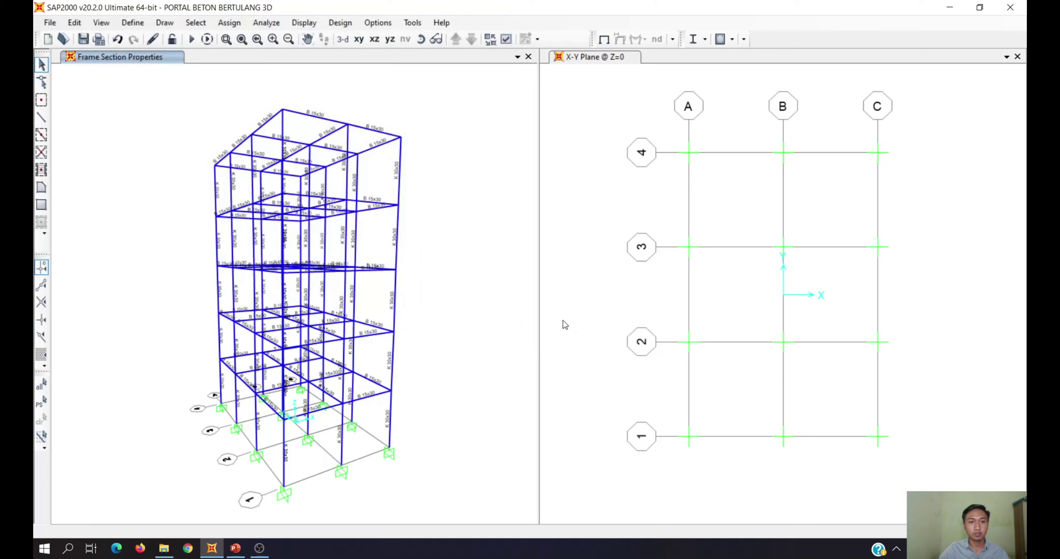
Set the analysis options to the Space Frame degrees of freedom
drag(436, 220, 443, 250)
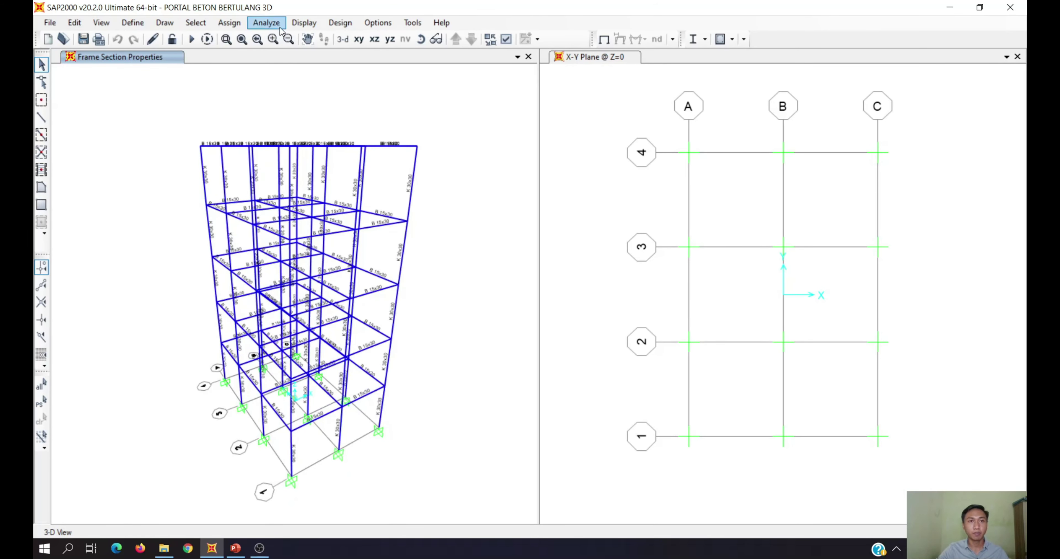
click(266, 23)
click(378, 35)
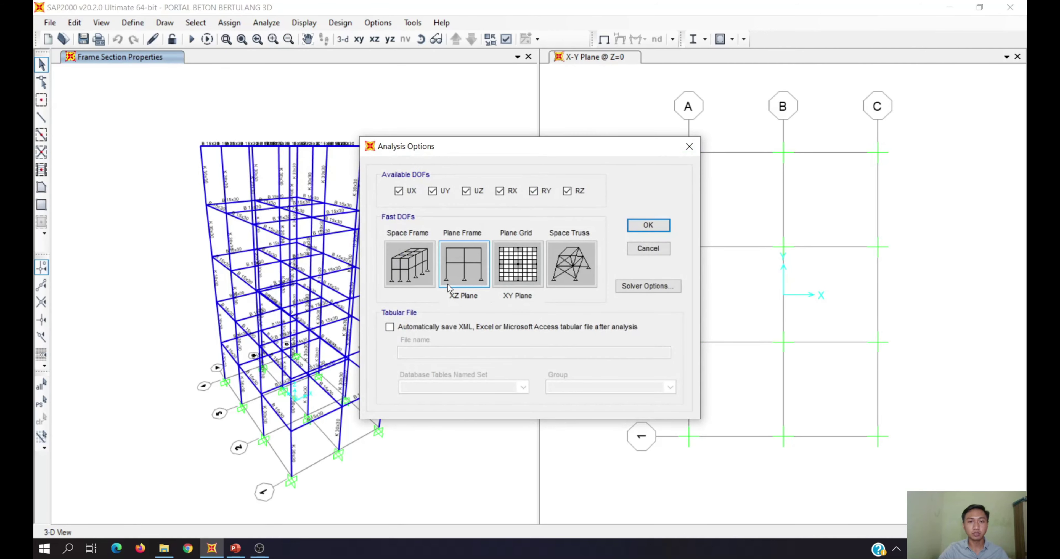
click(406, 274)
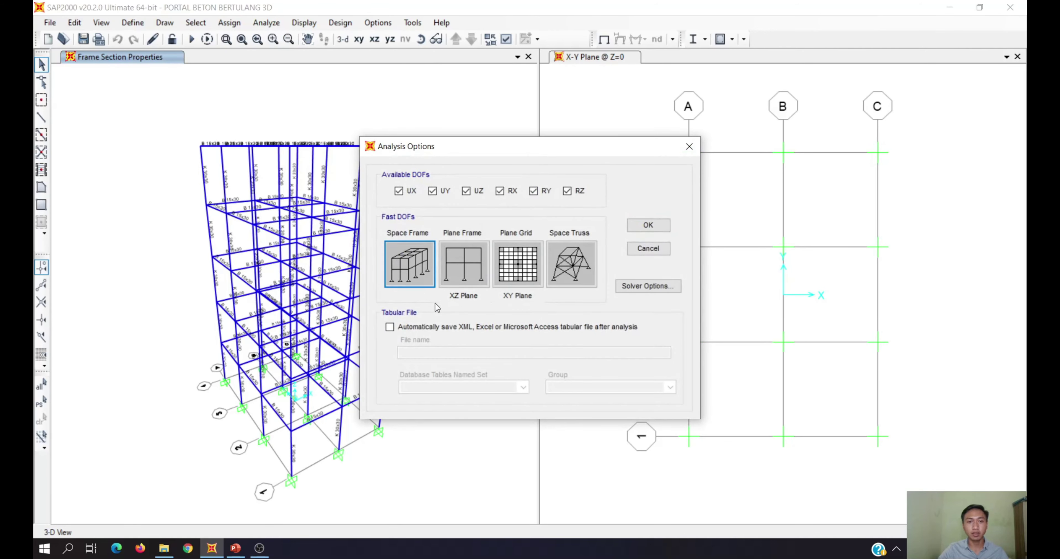
click(649, 226)
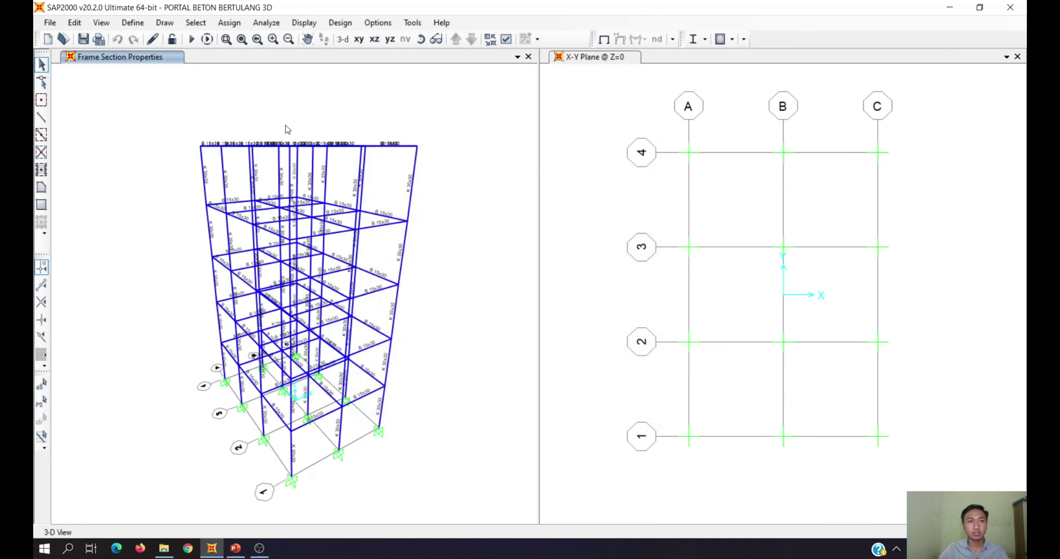
Set the MODAL load case to Do Not Run and run the analysis for the DEAD, LIVE and QUAKE cases
click(271, 25)
click(317, 112)
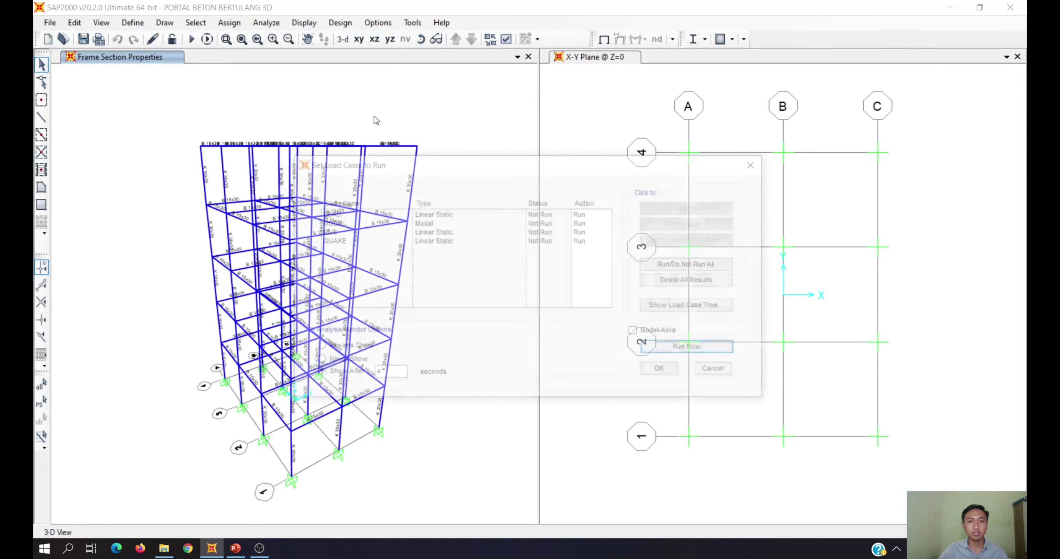
click(333, 223)
click(708, 209)
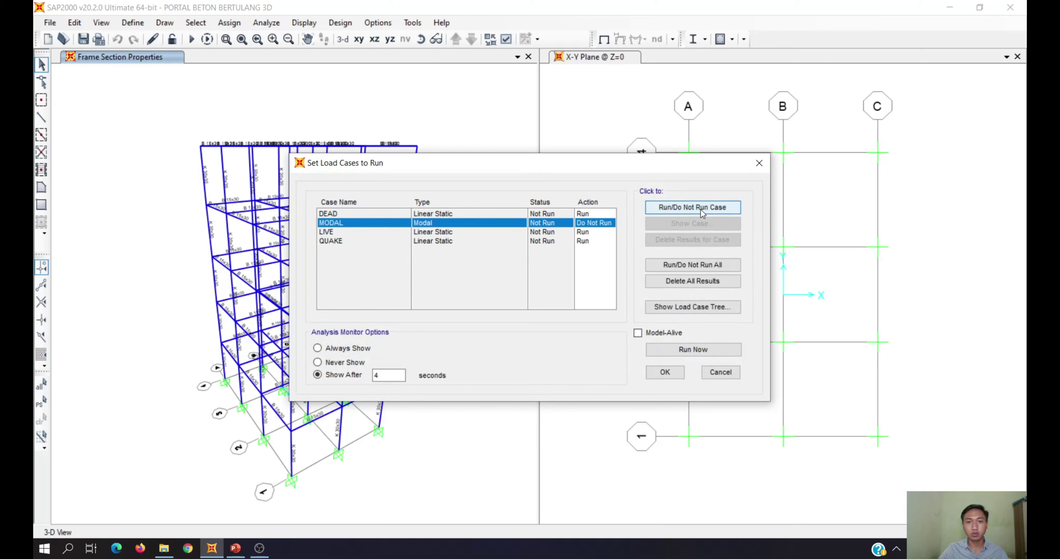
click(693, 349)
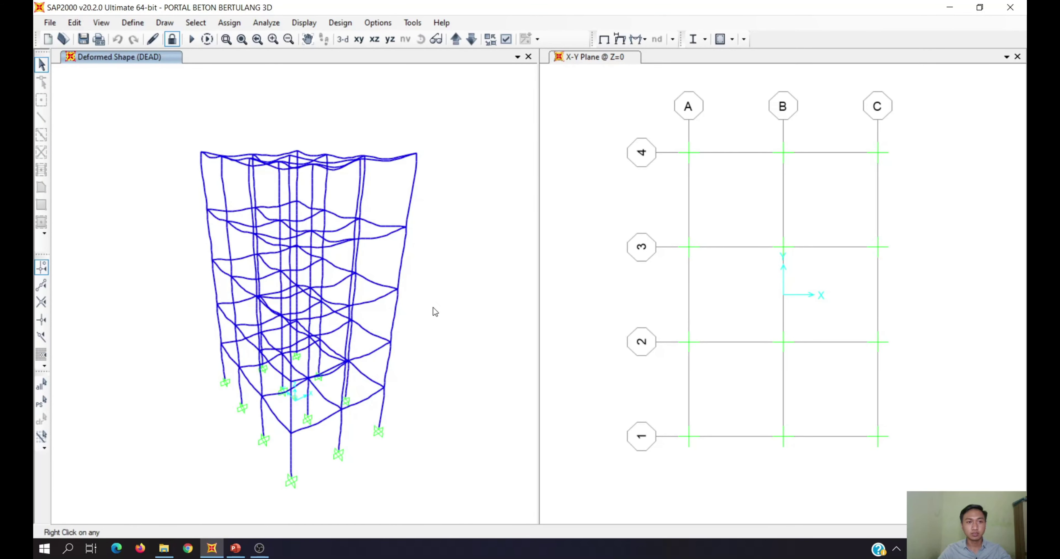
Animate the DEAD deformed shape of the 3D frame to examine it, and stop the animation
shift+middle_drag(441, 336, 474, 335)
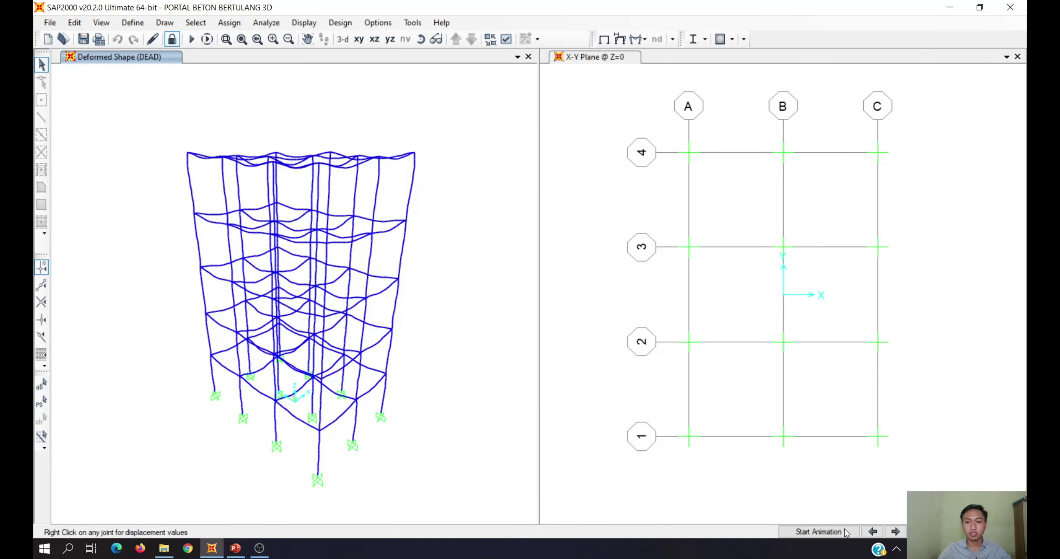
click(806, 532)
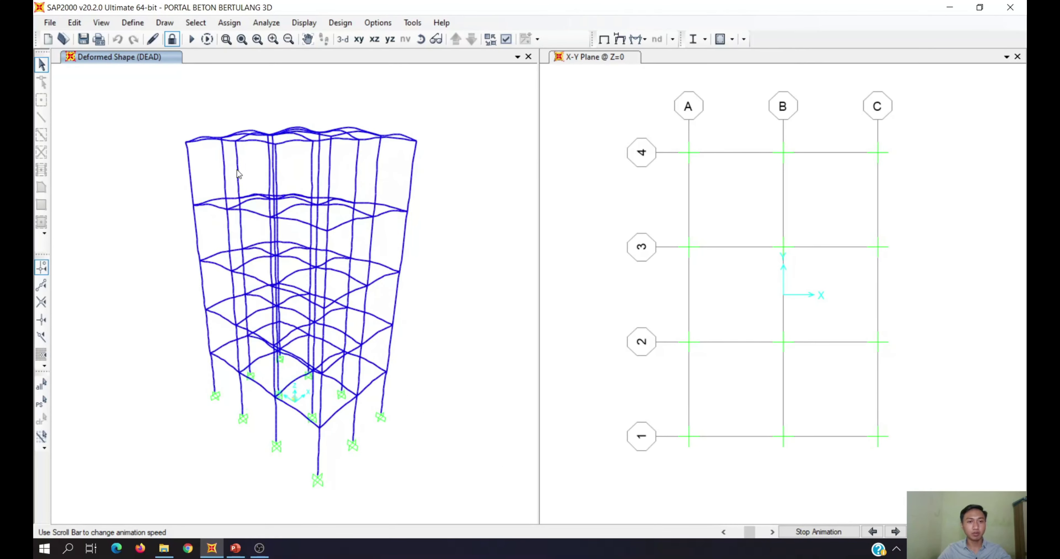
key(Escape)
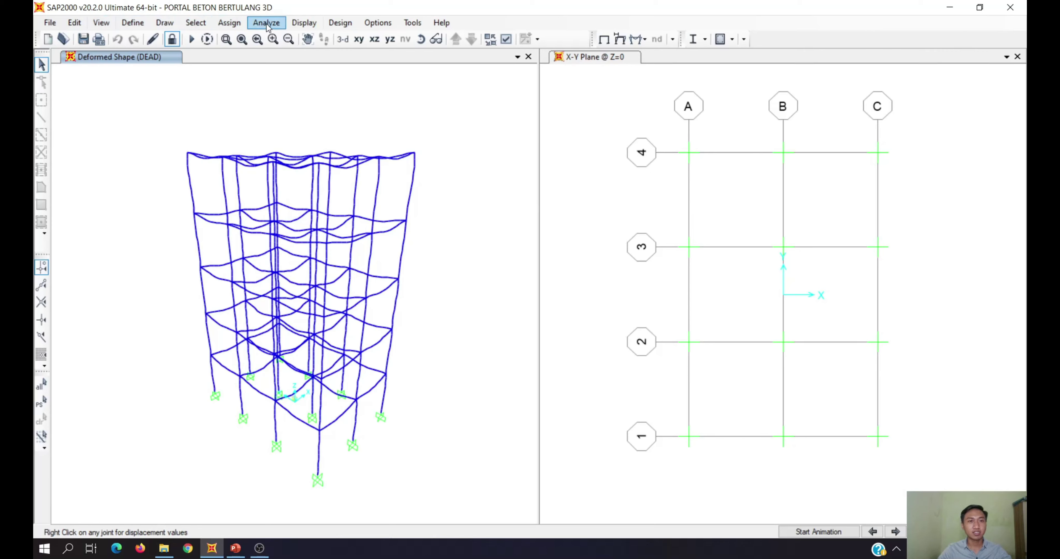
Display the joint reactions of the 1.2 D + 1.6 L combination as arrows and inspect them at the frame's supports
click(304, 22)
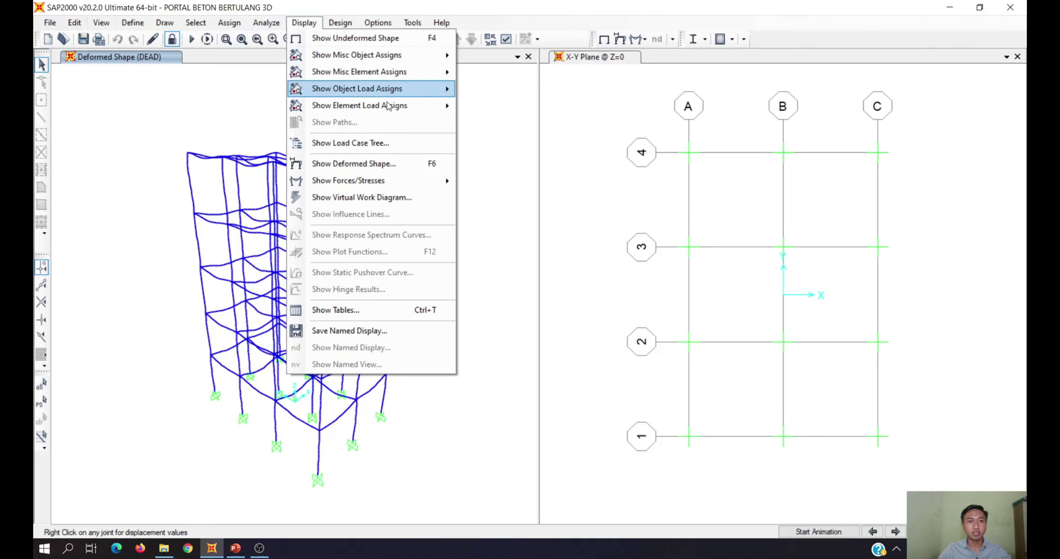
mouse_move(387, 182)
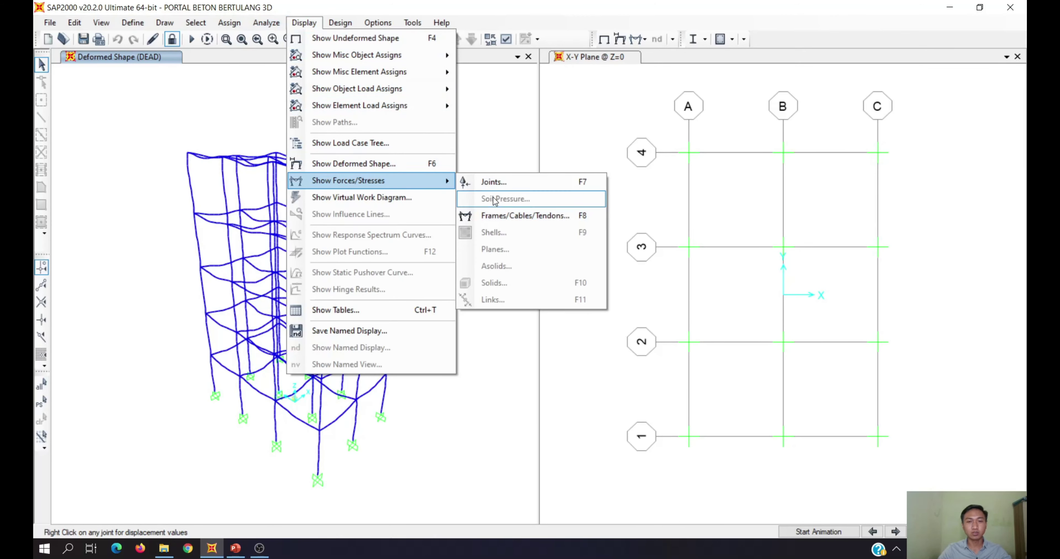
click(492, 183)
click(537, 170)
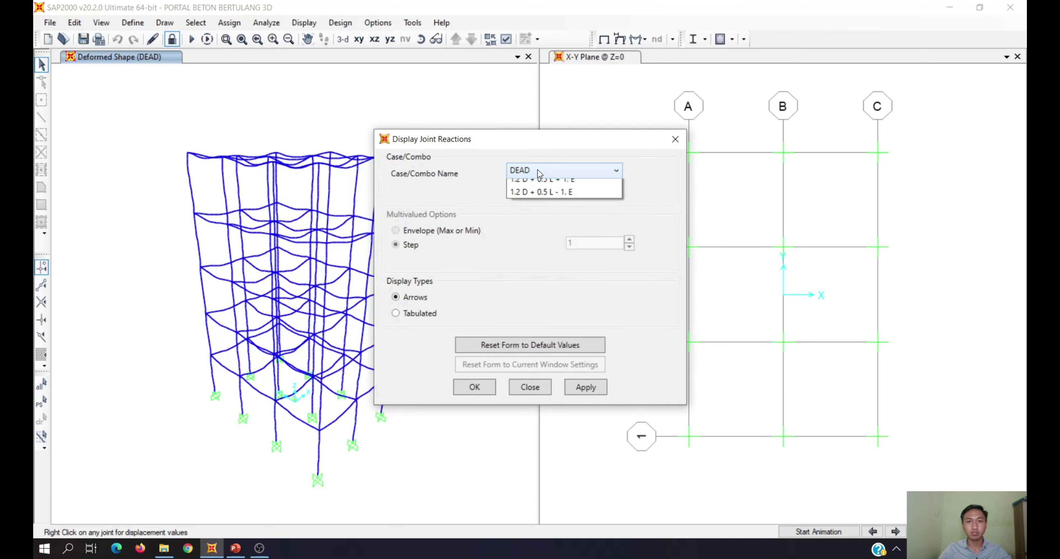
click(542, 157)
click(577, 171)
click(553, 142)
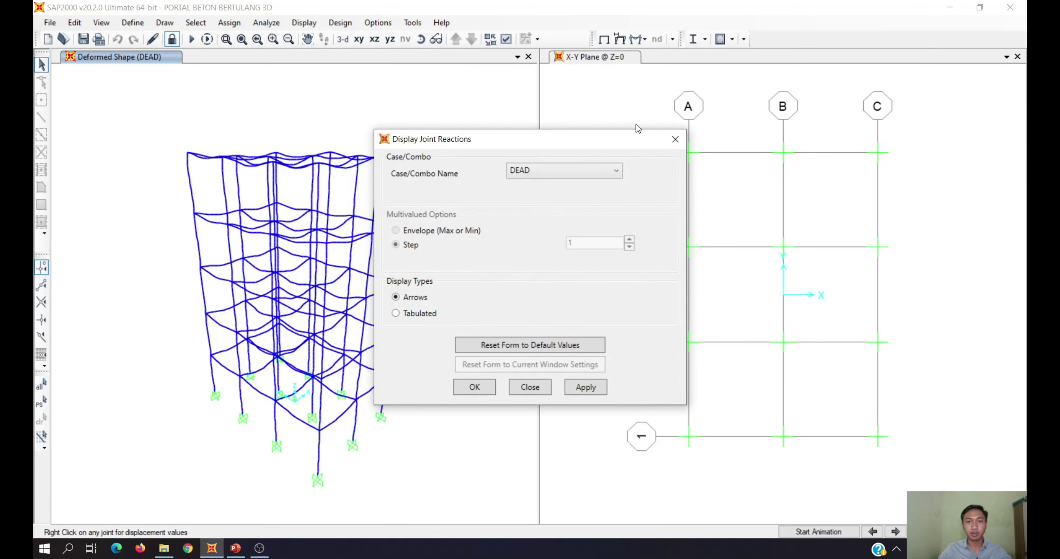
click(580, 175)
click(567, 229)
drag(502, 139, 631, 132)
click(713, 382)
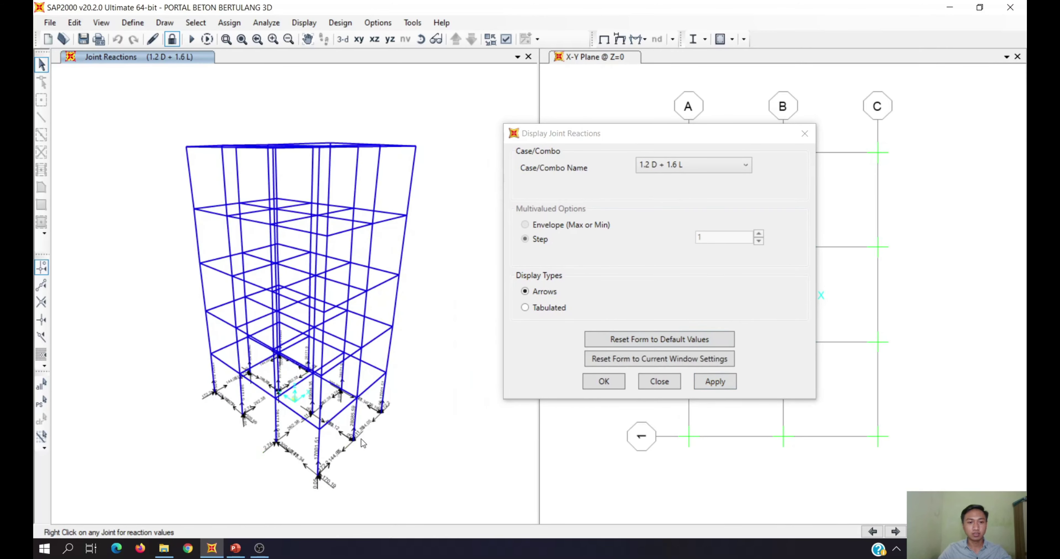
middle_drag(396, 492, 321, 467)
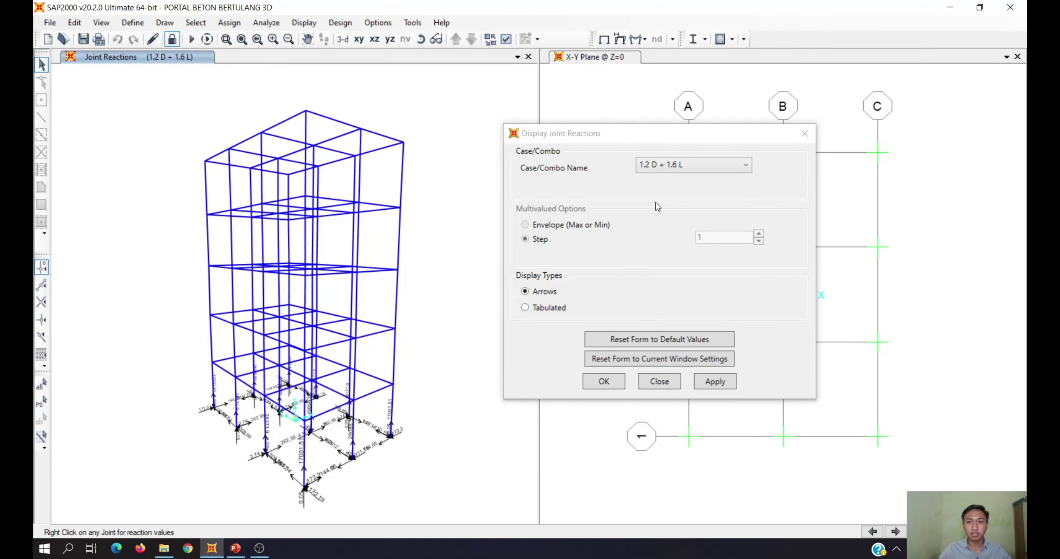
Switch the displayed joint reactions to the 1.2 D + 0.5 L + 1. E combination
click(664, 166)
click(672, 235)
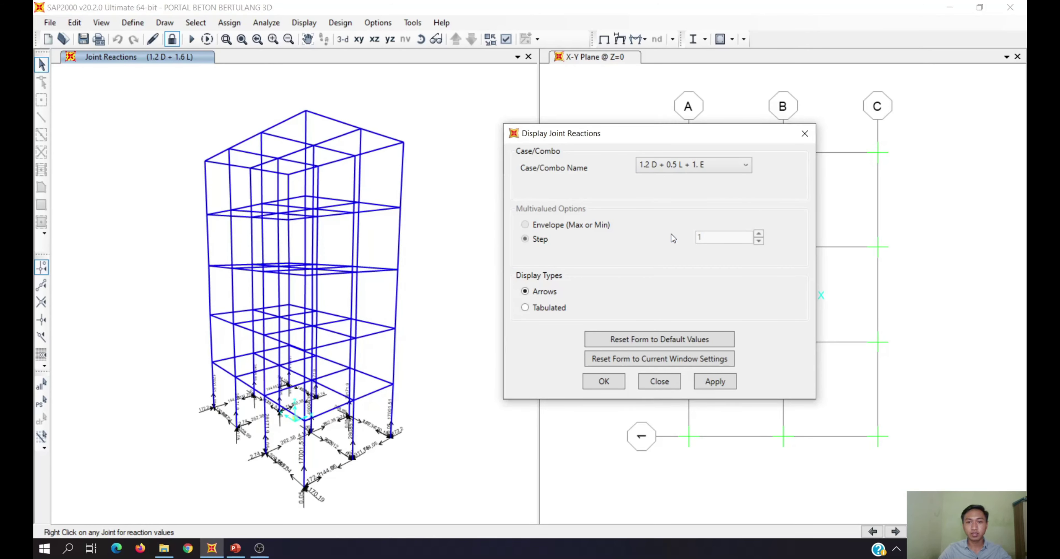
click(709, 380)
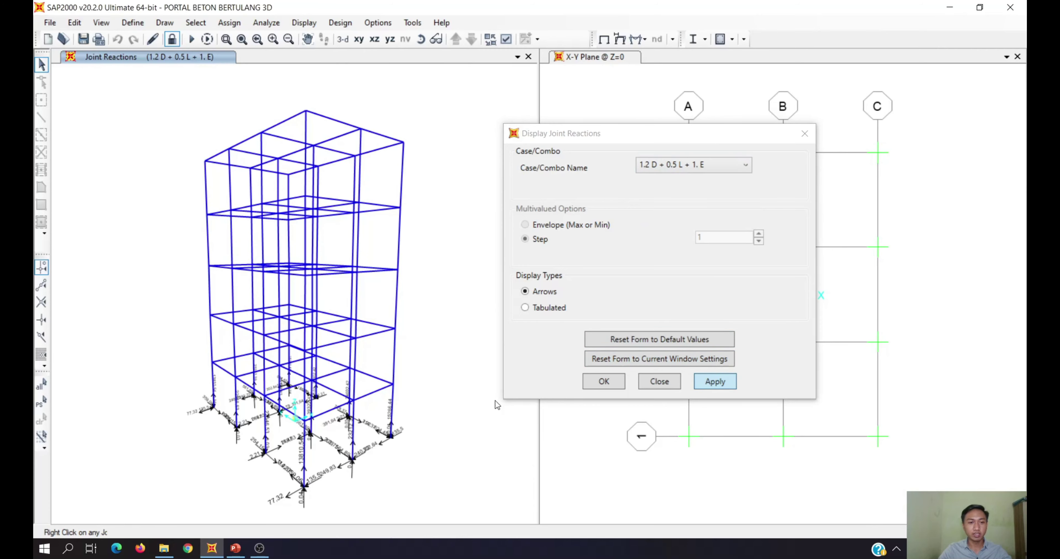
Show the joint reactions of the 1.2 D + 0.5 L - 1. E combination as arrows and close the reaction settings
click(713, 166)
click(699, 247)
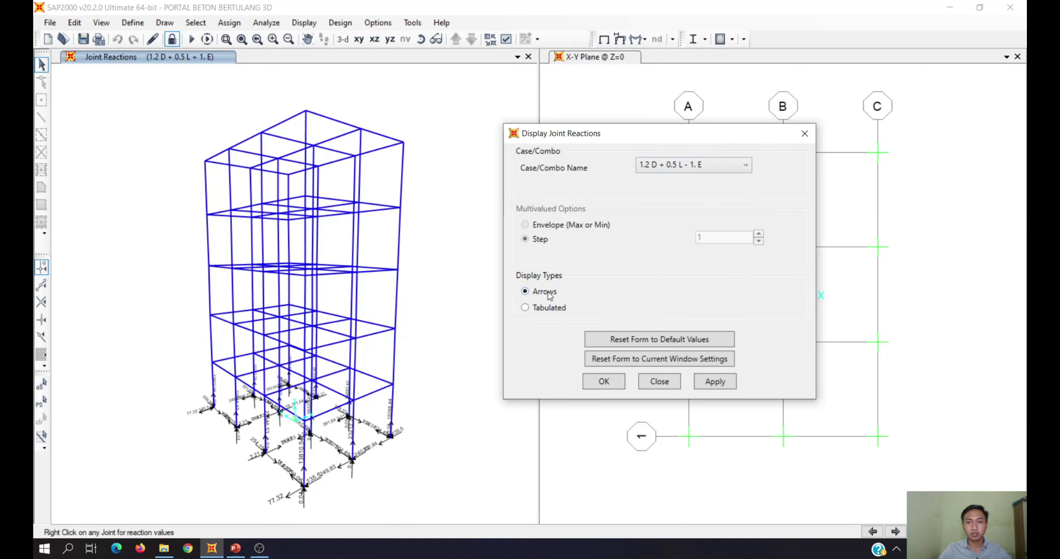
click(705, 380)
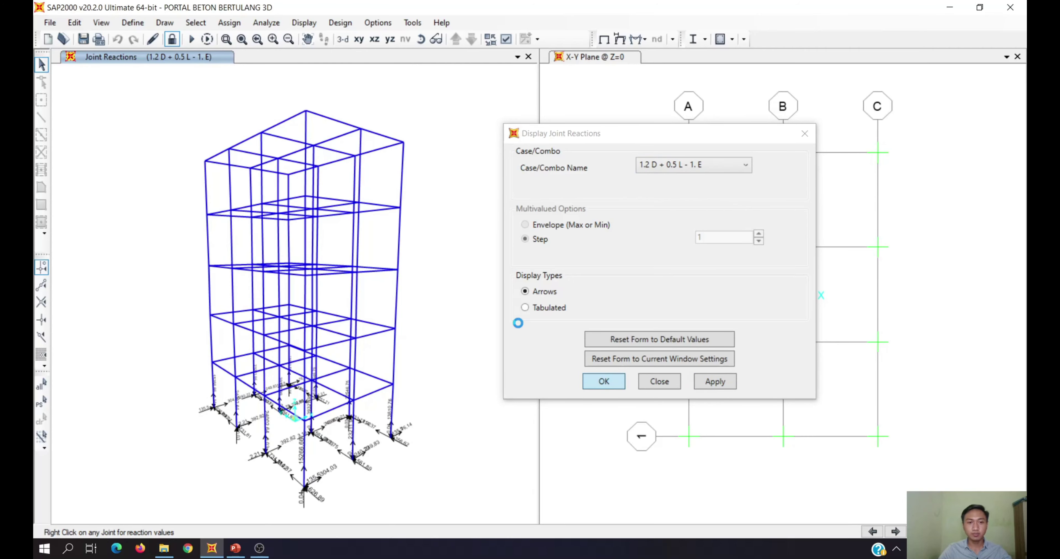
key(Escape)
Switch the X-Y plane window to the 3-D view and make the joint reactions window active again
click(644, 186)
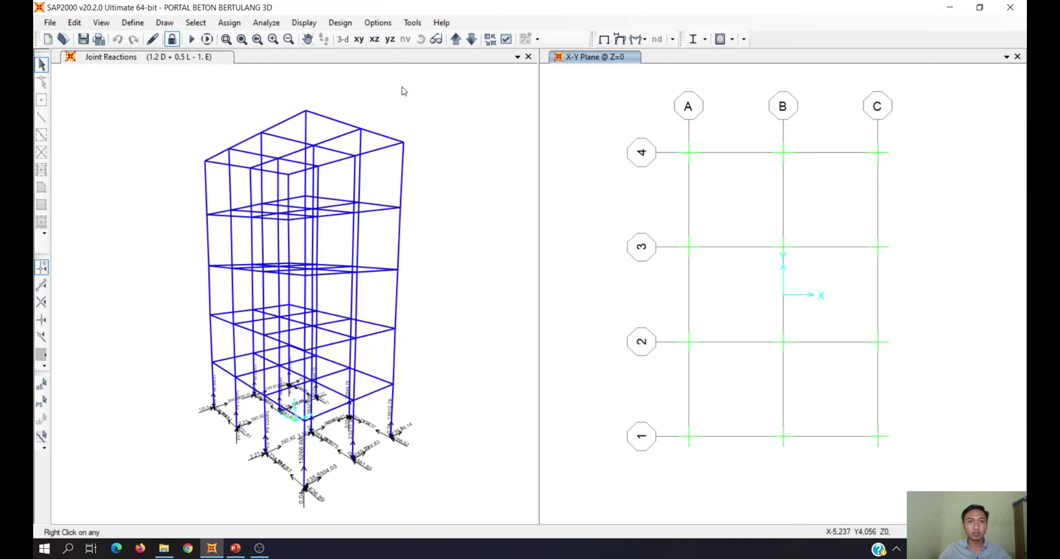
click(343, 39)
click(440, 128)
Replace the joint reactions view with the filled axial force diagram of the 1.2 D + 1.6 L combination
click(339, 22)
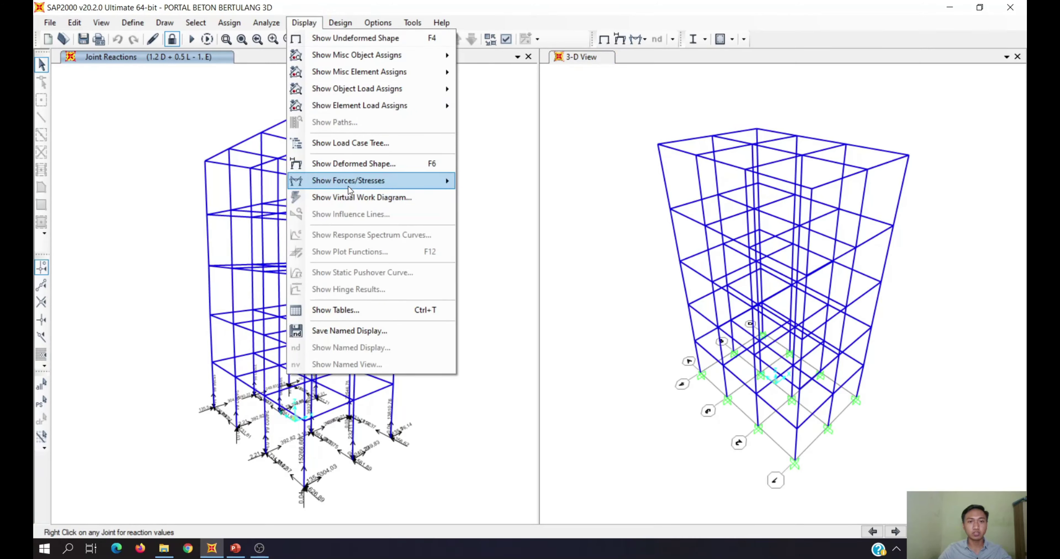
mouse_move(347, 185)
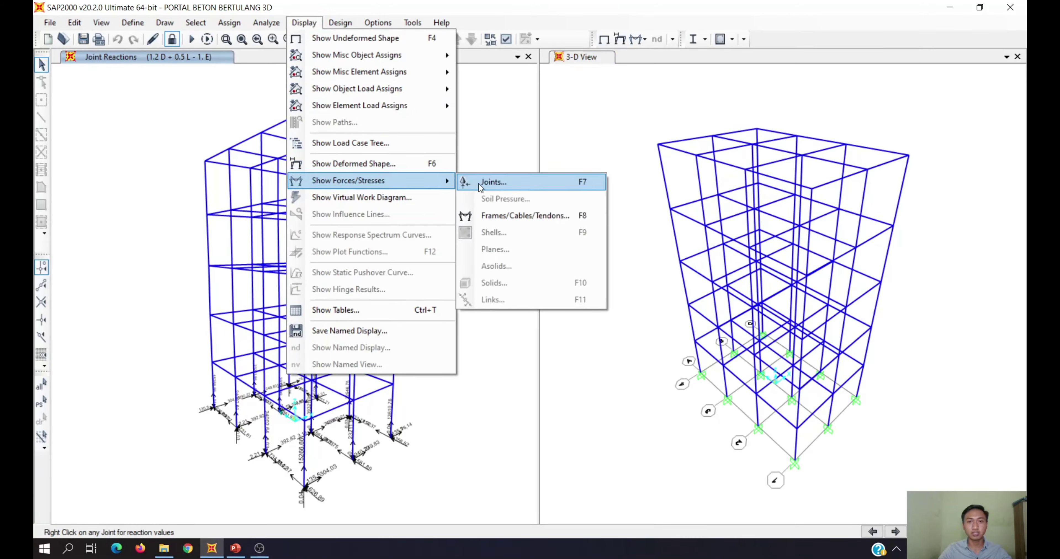
click(507, 217)
drag(479, 71, 599, 65)
click(577, 99)
click(614, 150)
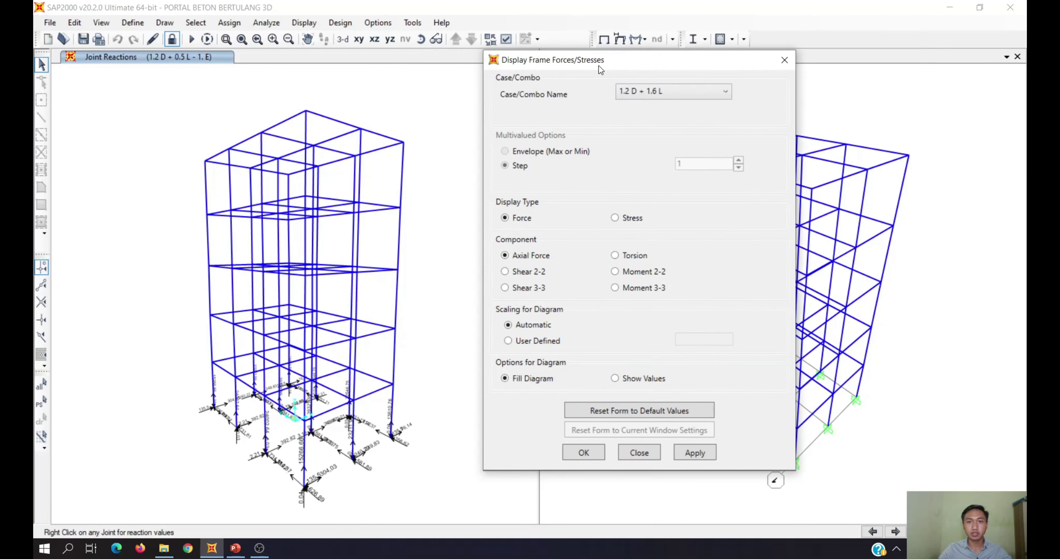
click(392, 158)
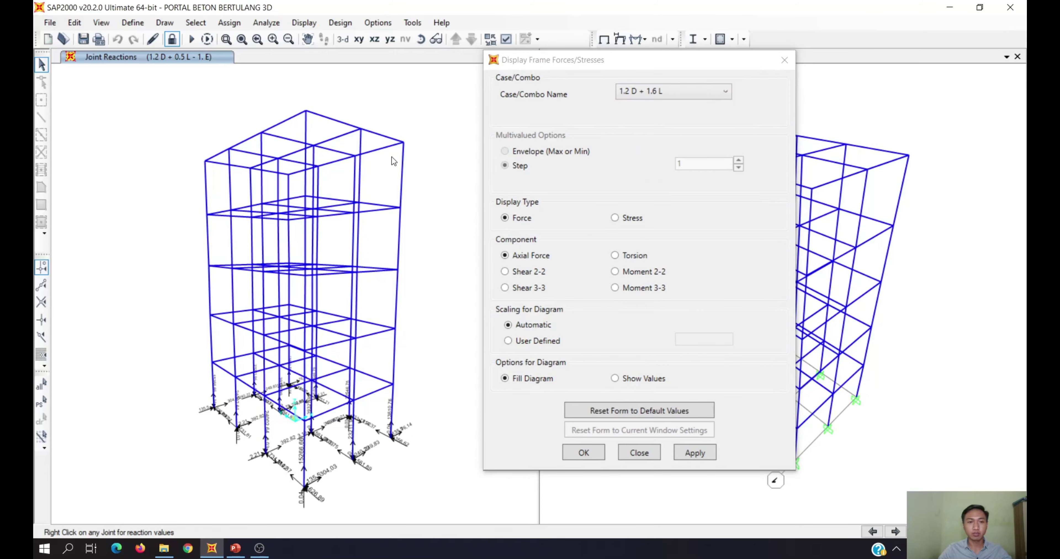
click(688, 454)
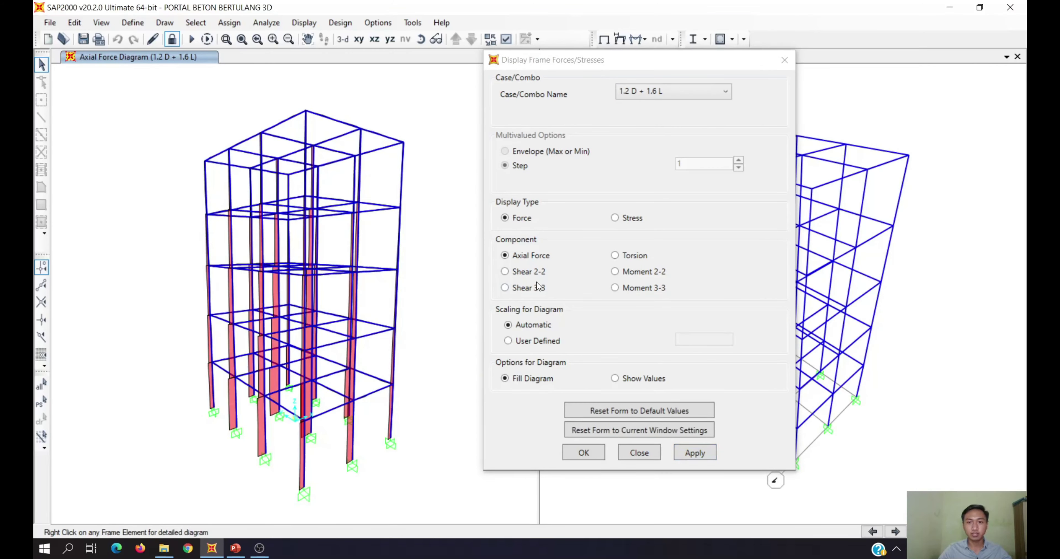
Show values on the 1.2 D + 1.6 L axial force diagram and inspect the frame
click(632, 380)
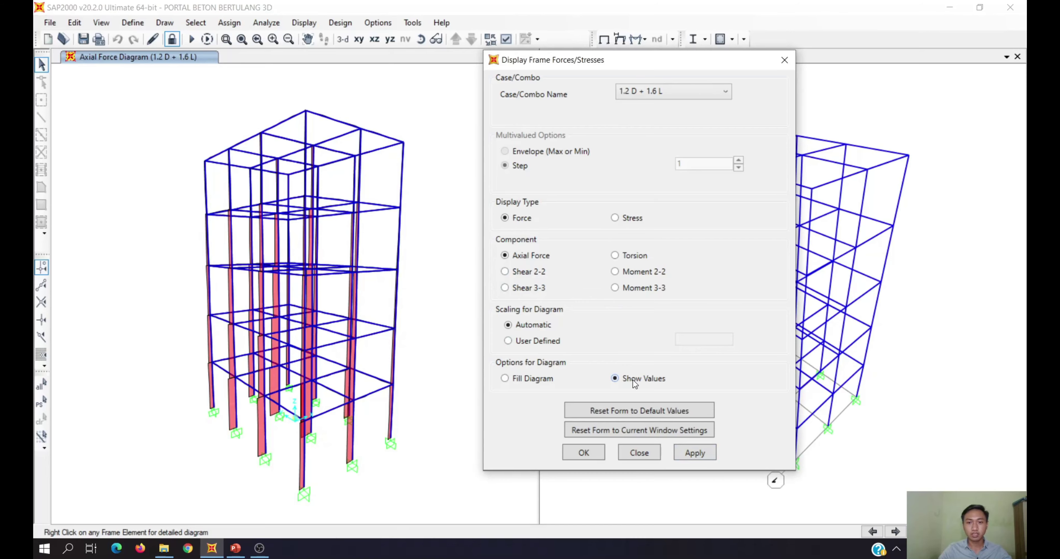
click(693, 453)
mouse_move(372, 330)
shift+middle_down()
mouse_move(390, 347)
mouse_move(364, 332)
shift+middle_up()
Display the axial forces of the 1.2 D + 0.5 L + 1. E combination with values in the 3-D view window
drag(581, 62, 422, 76)
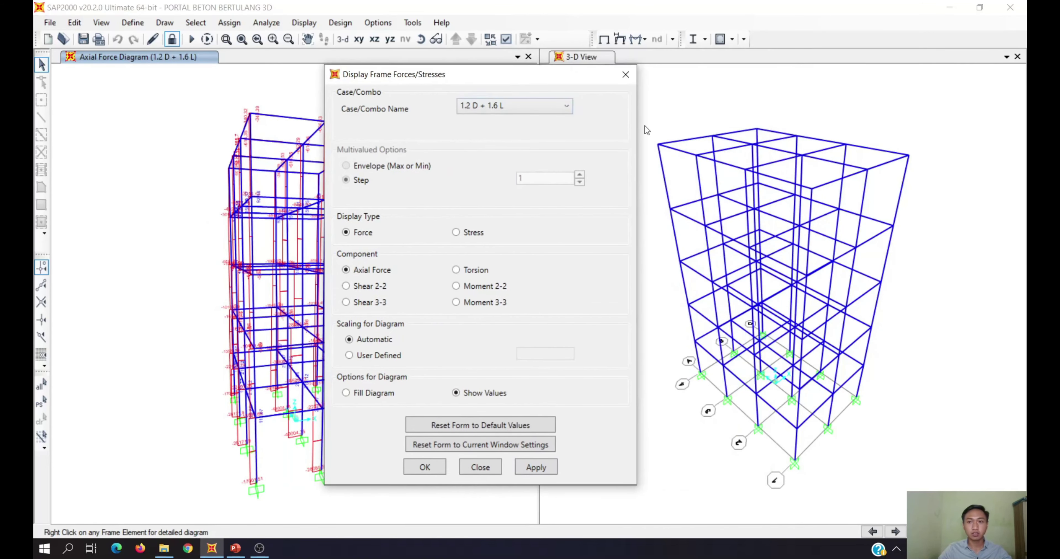
click(521, 106)
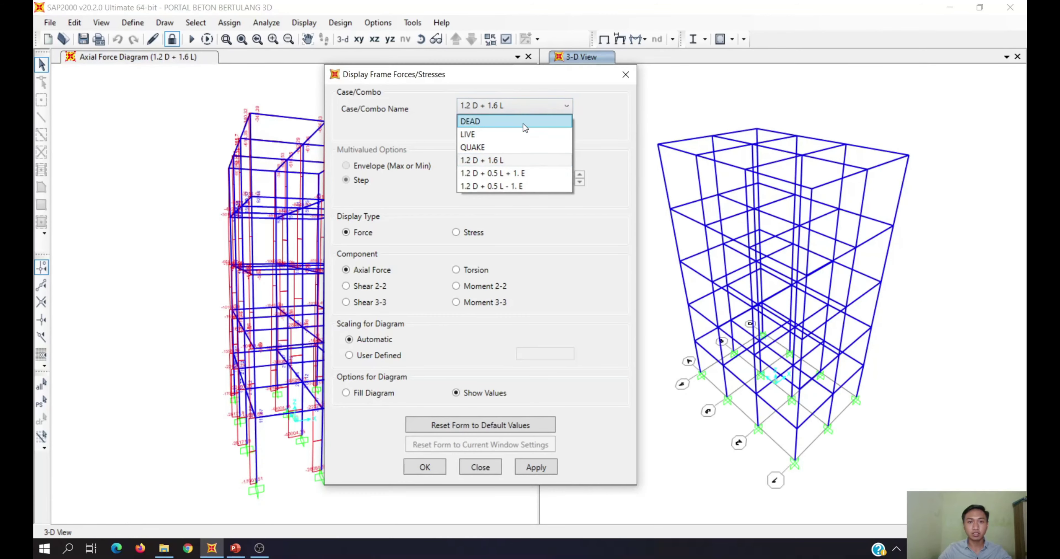
click(534, 172)
click(530, 460)
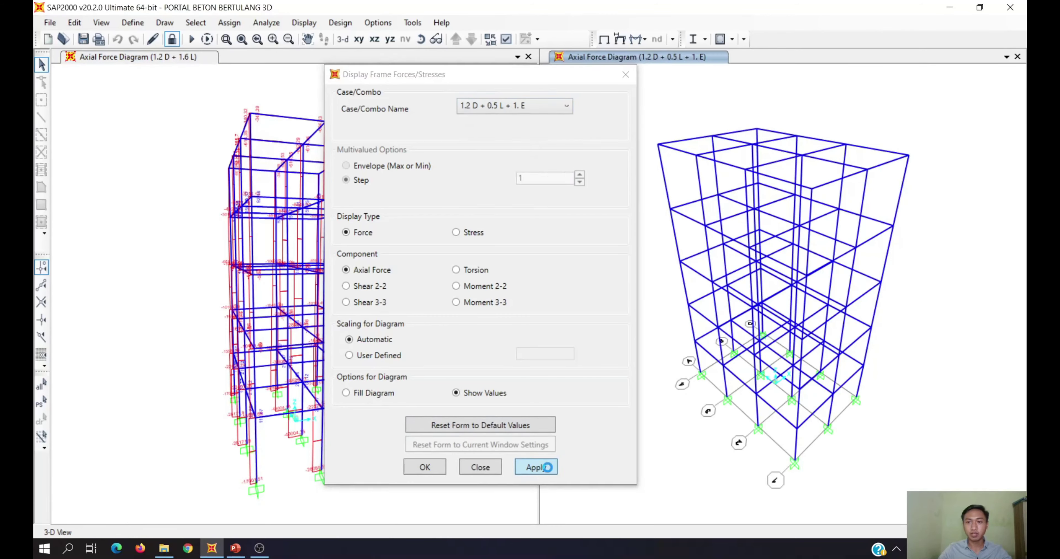
mouse_move(900, 398)
shift+middle_down()
mouse_move(861, 371)
mouse_move(848, 340)
shift+middle_up()
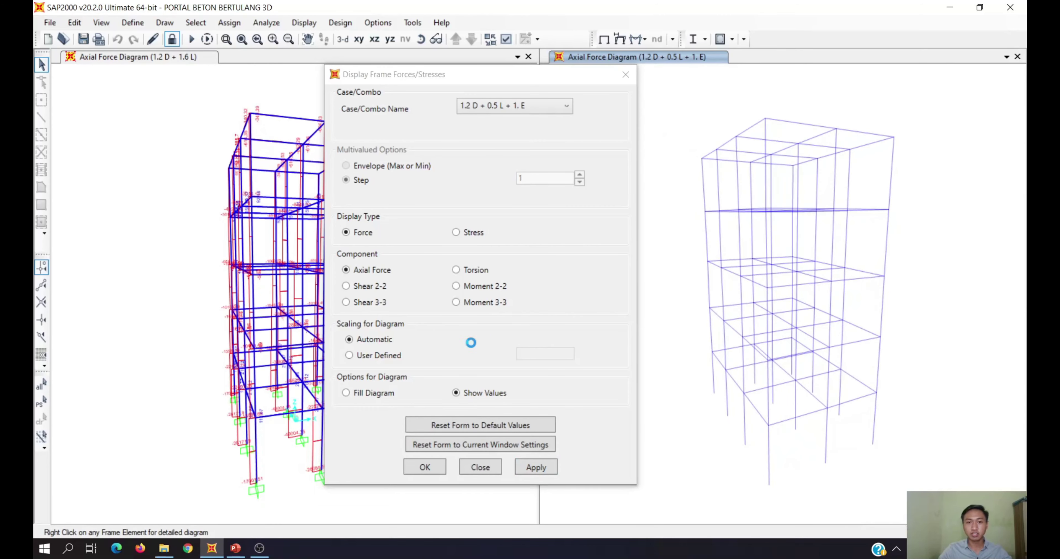
View the 1.2 D + 0.5 L + 1. E axial forces as a filled diagram and switch back to showing values
click(382, 394)
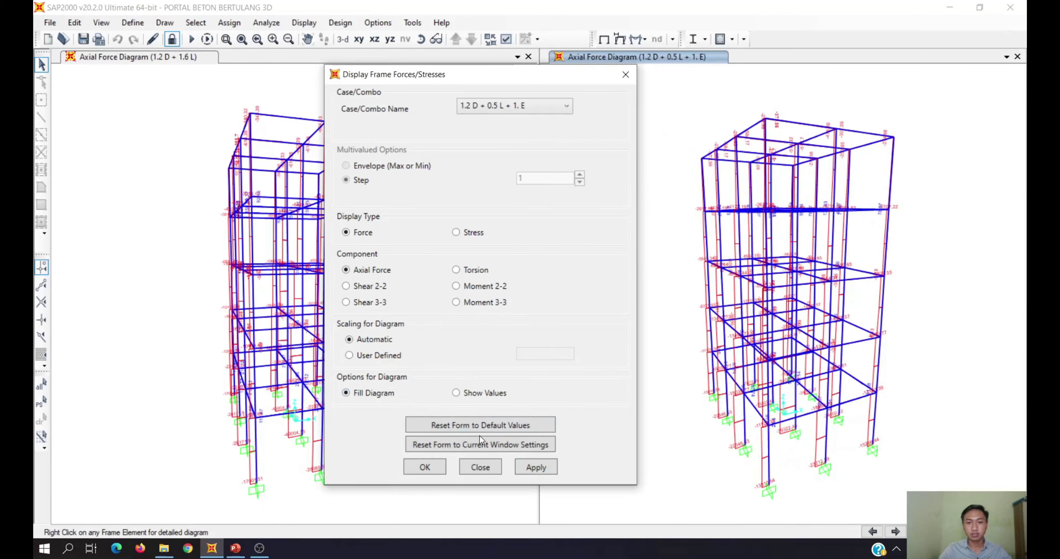
click(533, 467)
middle_drag(944, 357, 930, 366)
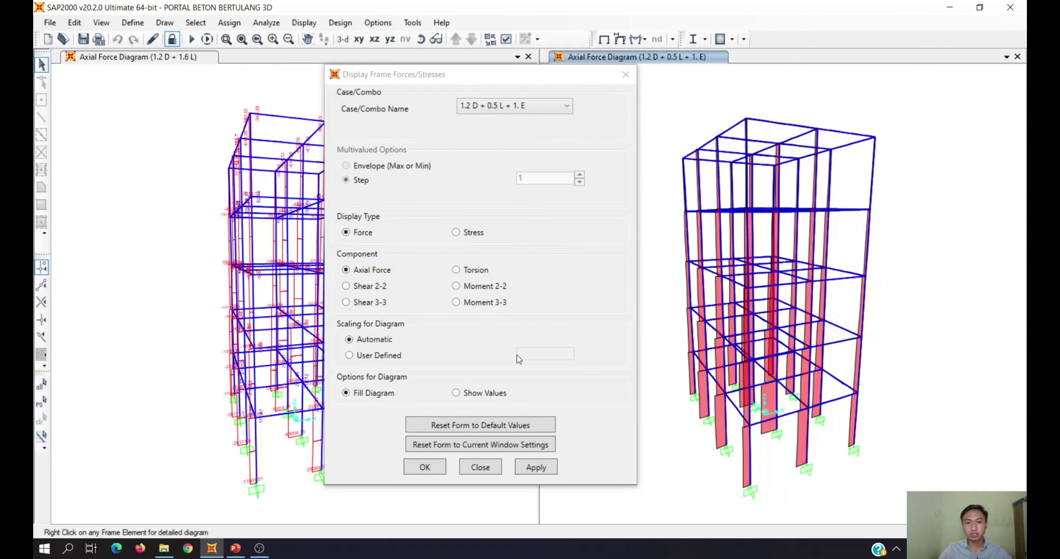
click(456, 393)
click(535, 467)
Switch the force diagram to the 1.2 D + 0.5 L - 1. E combination, viewing its axial force and Shear 2-2 values
click(531, 106)
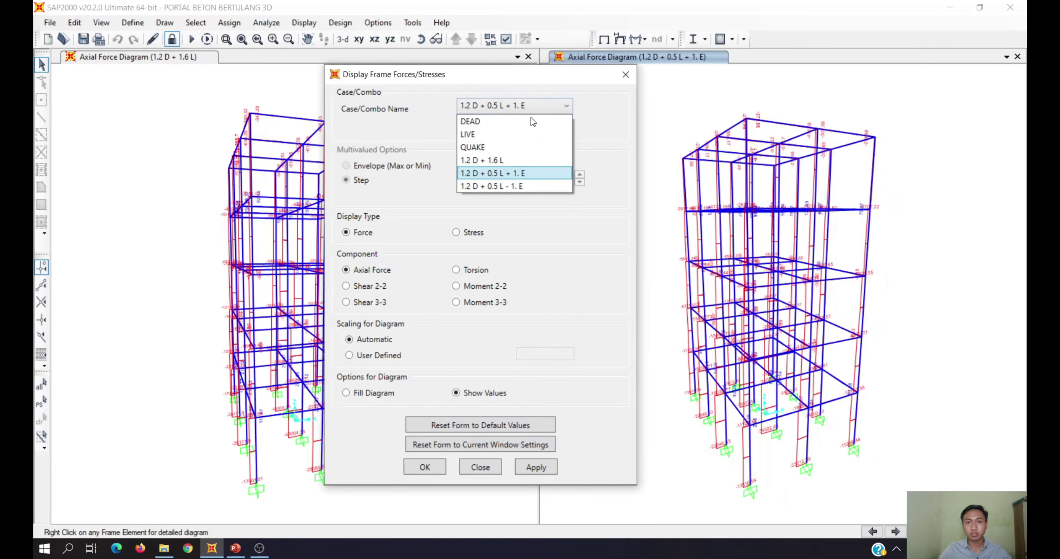
click(533, 186)
click(531, 468)
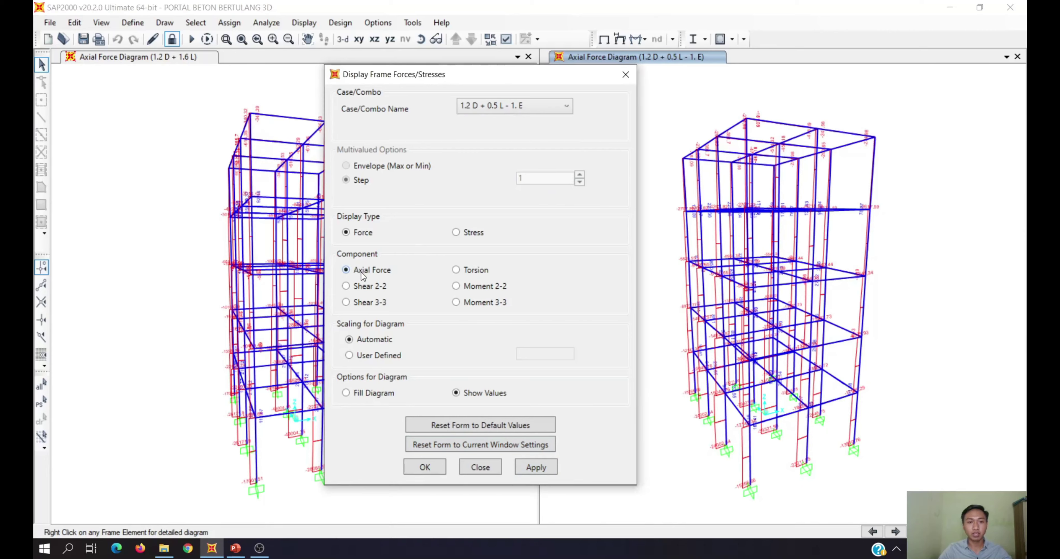
click(536, 468)
Display the Shear 3-3 diagram of 1.2 D + 0.5 L - 1. E with values in the 1.2 D + 1.6 L axial force window
click(219, 251)
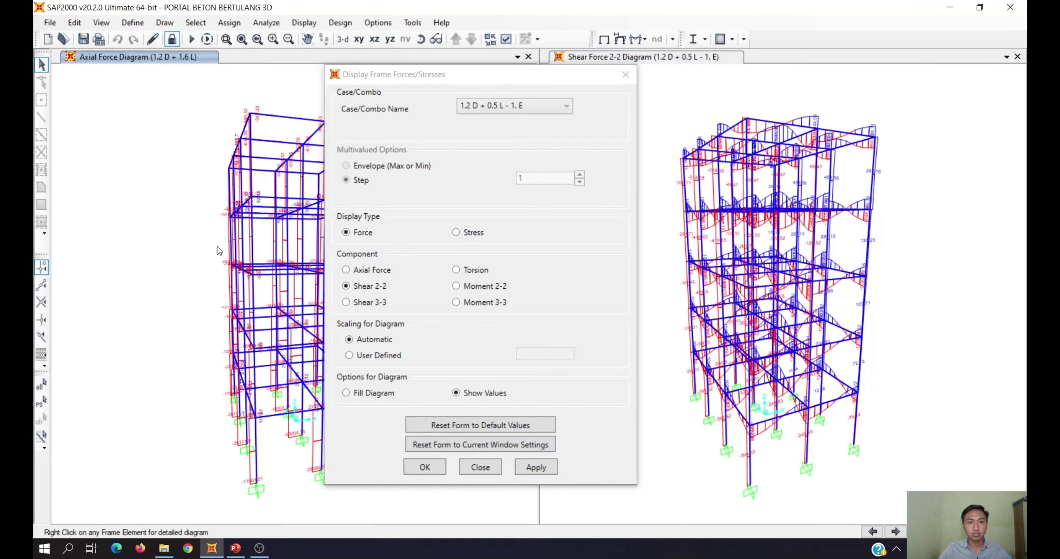
click(369, 303)
click(537, 469)
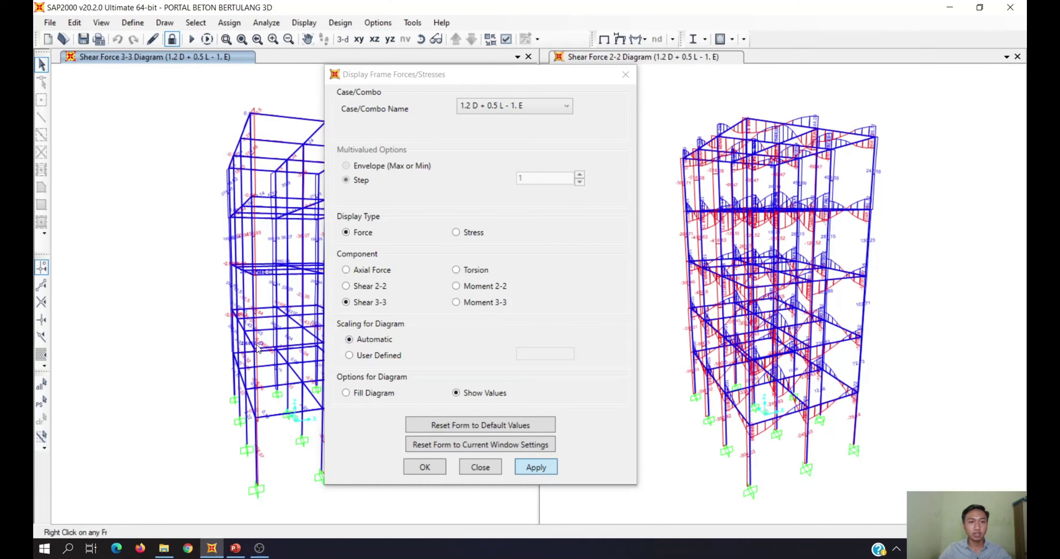
shift+middle_drag(196, 344, 144, 356)
Change the Shear 3-3 window to the torsion diagram of 1.2 D + 0.5 L - 1. E and inspect the frame
click(456, 271)
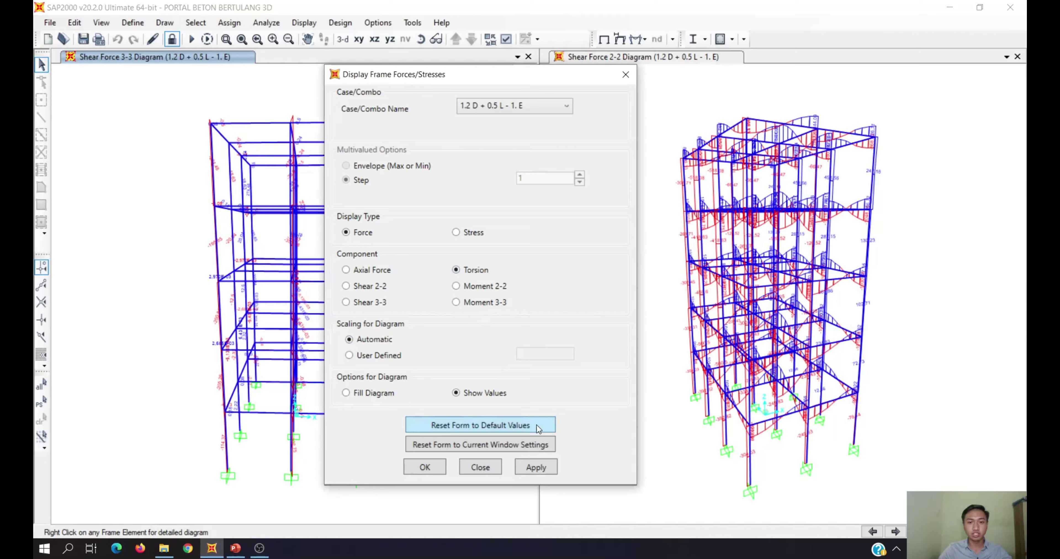
click(533, 468)
shift+middle_drag(125, 210, 142, 267)
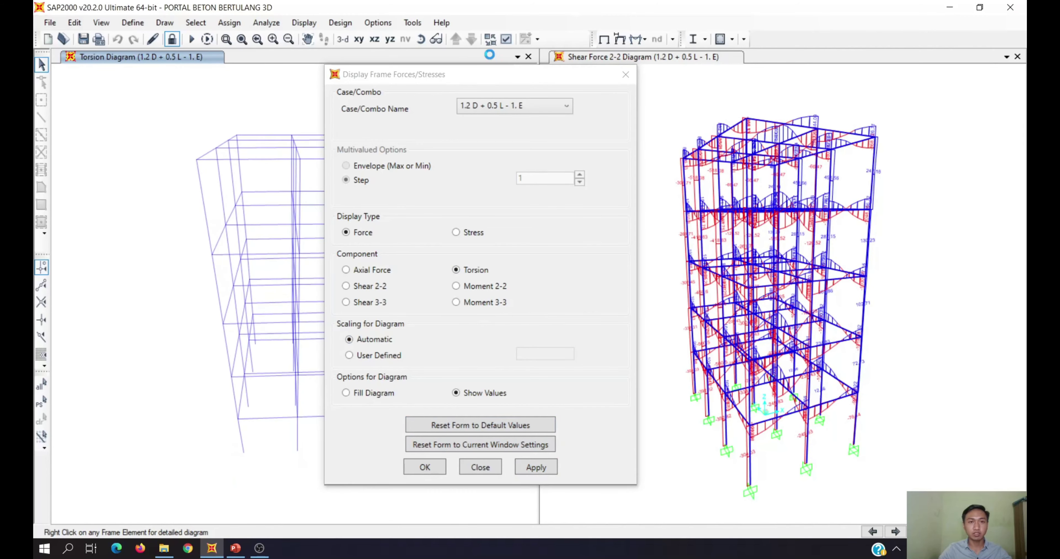
drag(491, 78, 635, 85)
shift+middle_drag(447, 178, 388, 152)
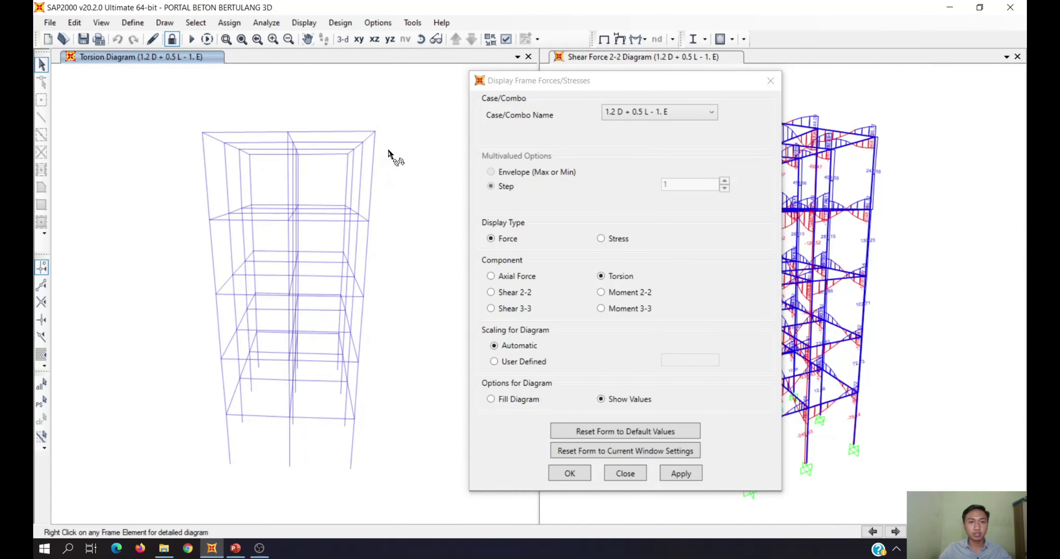
Display the Moment 2-2 diagram of 1.2 D + 0.5 L - 1. E with values in the Shear 2-2 window and inspect it
click(628, 295)
drag(624, 85, 559, 89)
click(868, 104)
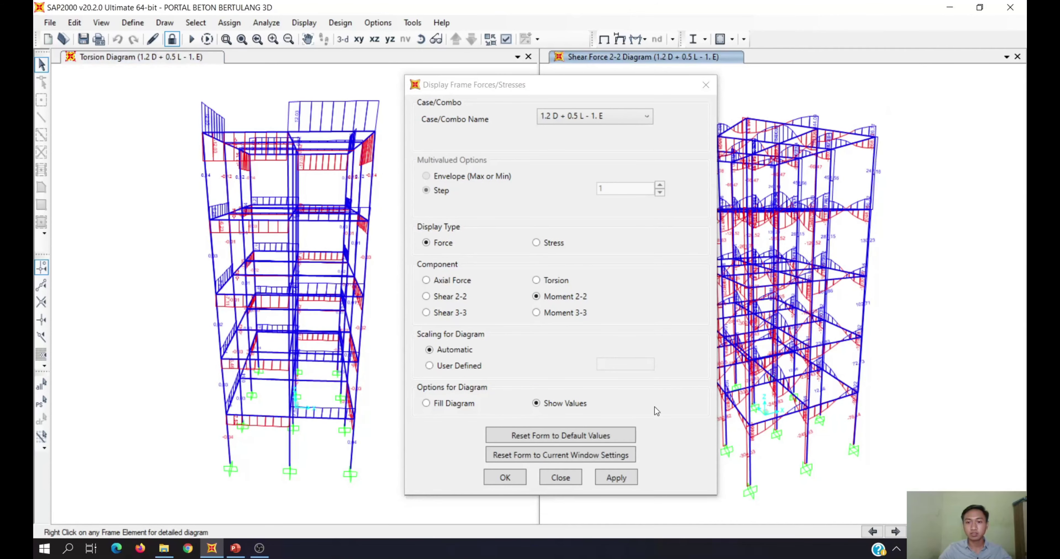
click(617, 479)
drag(622, 92, 549, 92)
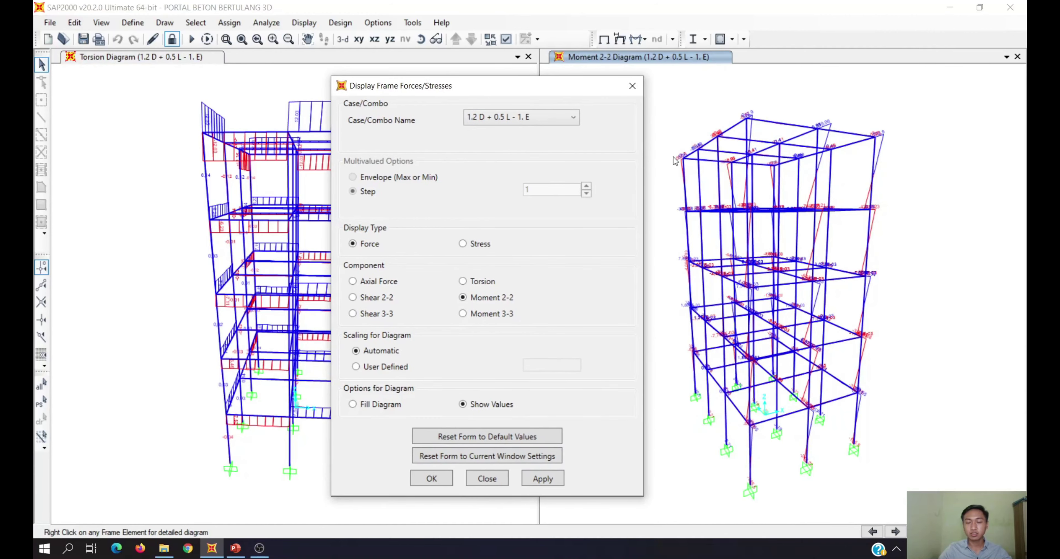
shift+middle_drag(888, 187, 948, 211)
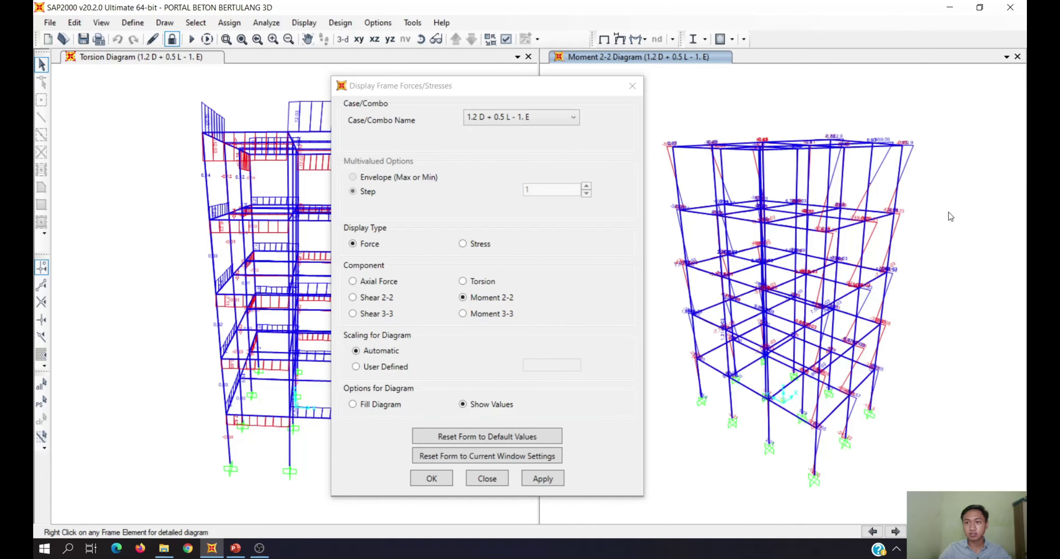
Change the torsion window to the Moment 3-3 diagram of 1.2 D + 0.5 L - 1. E, close the force settings and inspect the moments
click(508, 319)
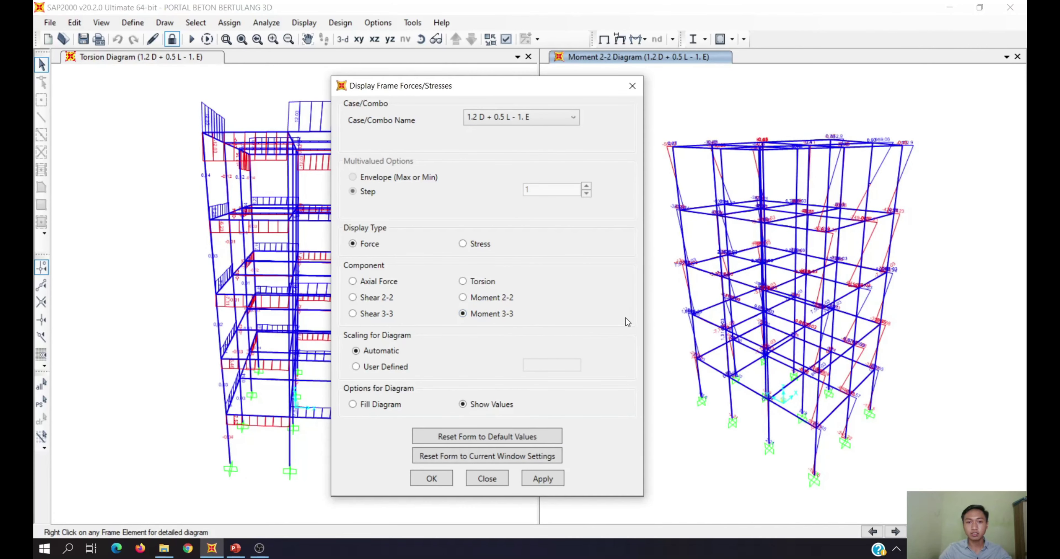
click(196, 74)
click(542, 478)
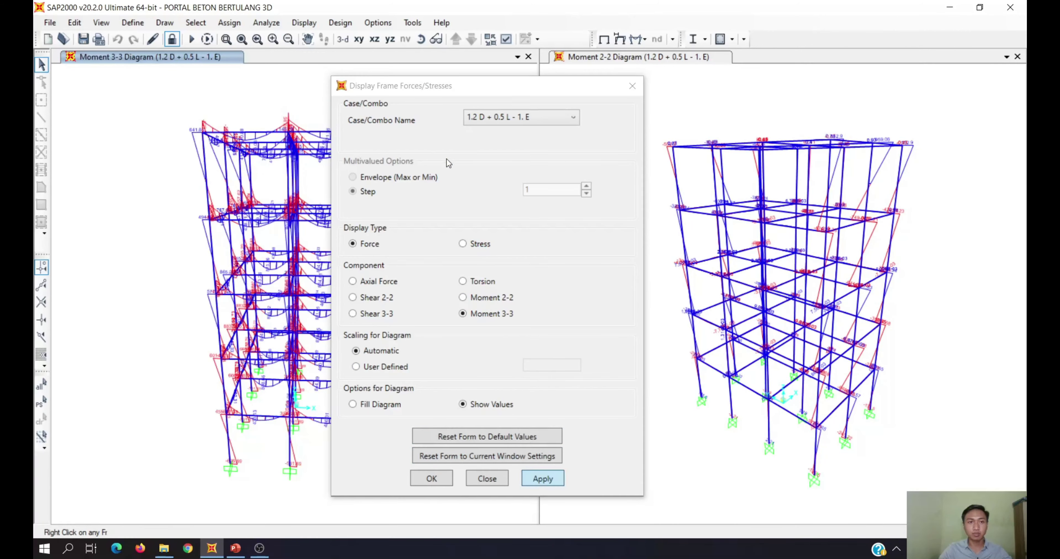
drag(433, 87, 613, 86)
mouse_move(304, 225)
scroll(354, 207, up, 3)
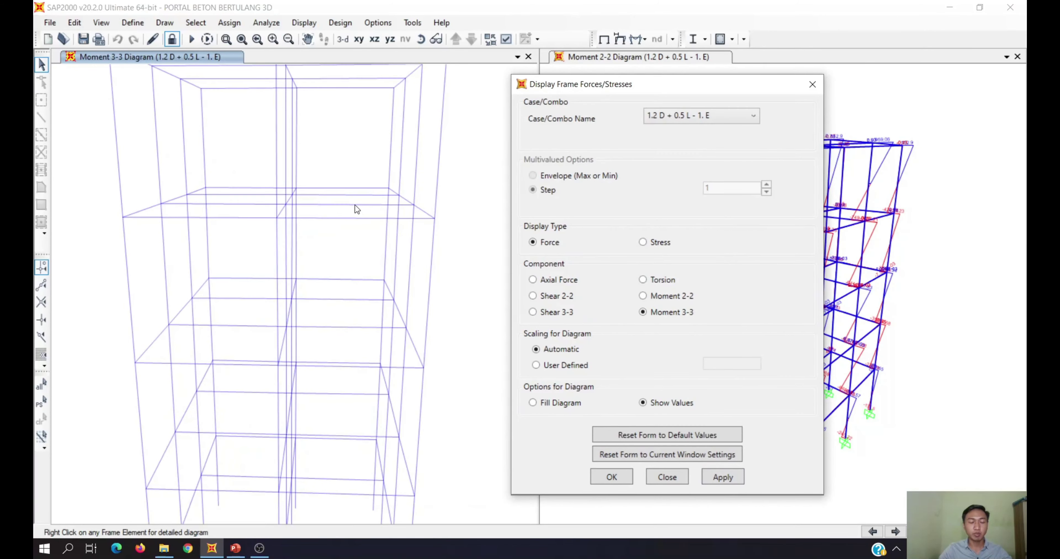
scroll(452, 272, up, 2)
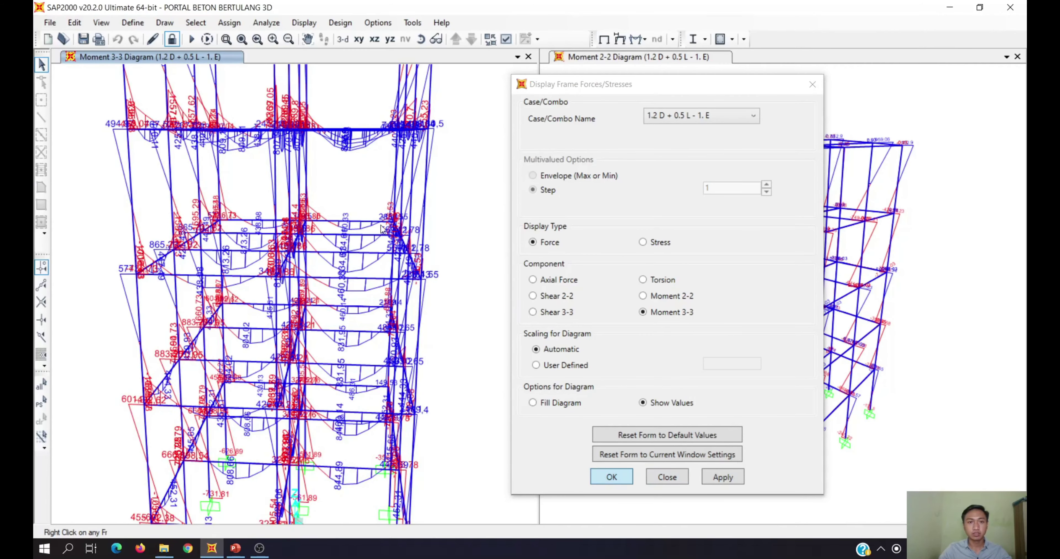
click(611, 476)
scroll(482, 264, up, 2)
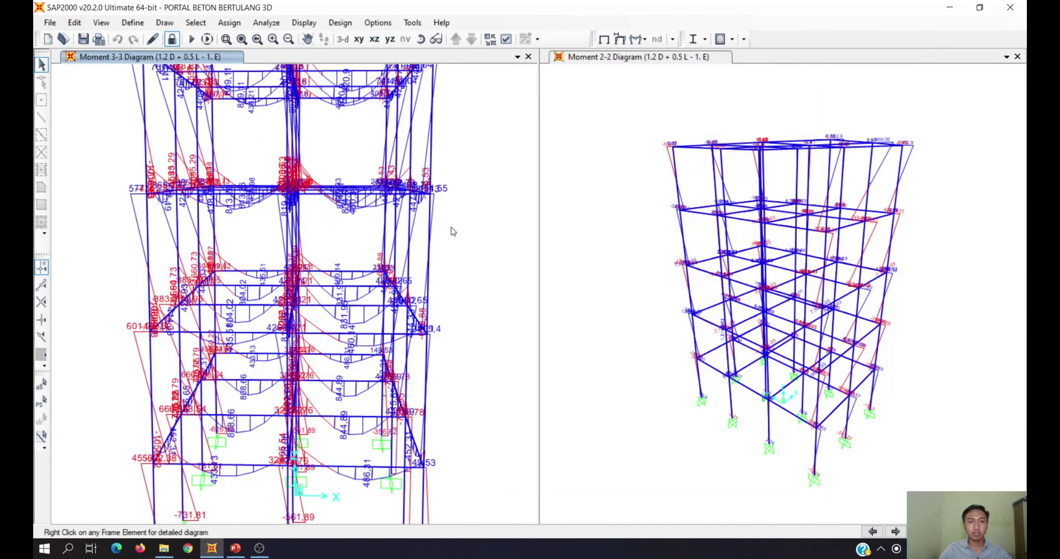
scroll(451, 227, down, 3)
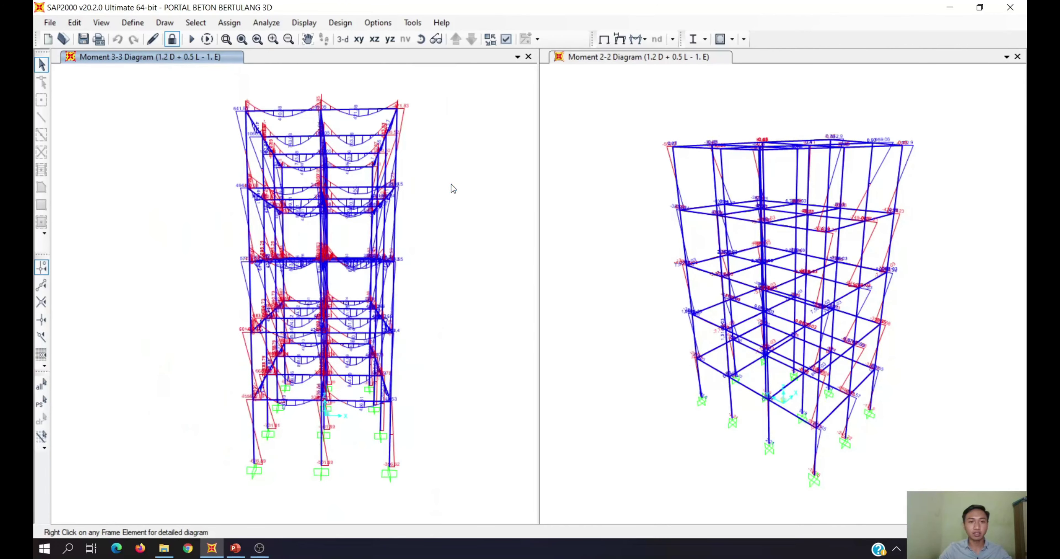
shift+middle_drag(452, 210, 411, 97)
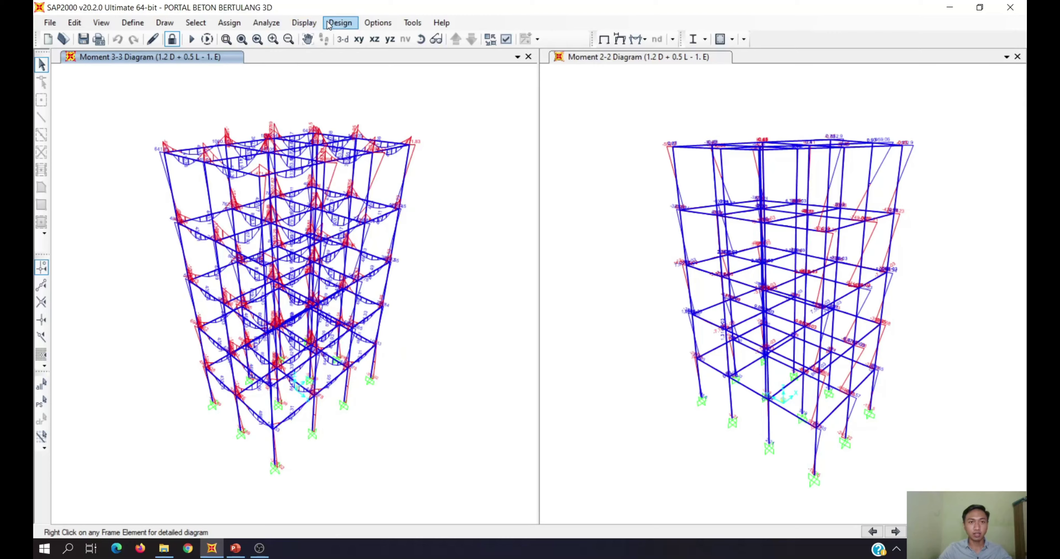
Set the design code to ACI 318-11 in the concrete frame design preferences
click(336, 23)
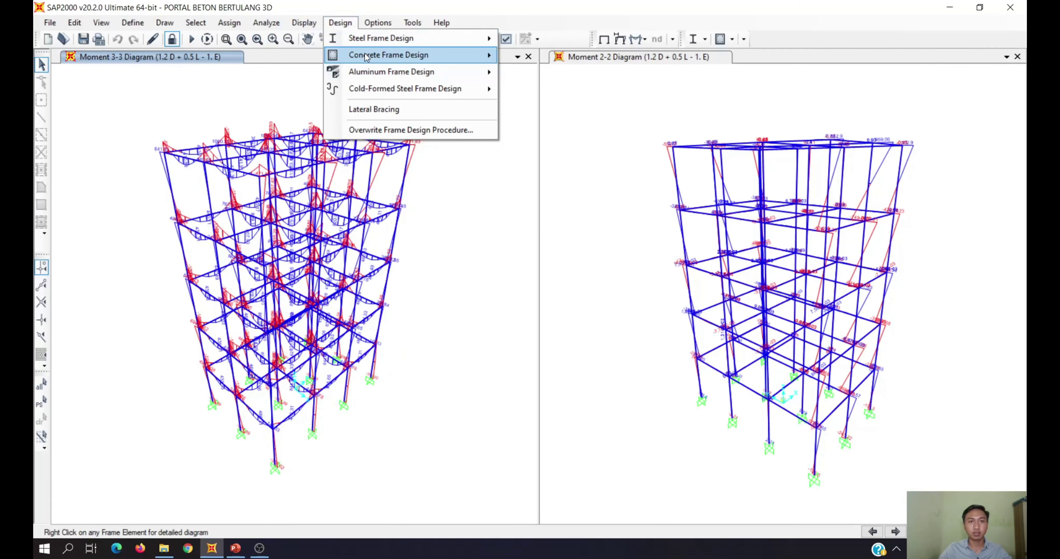
mouse_move(442, 56)
click(530, 57)
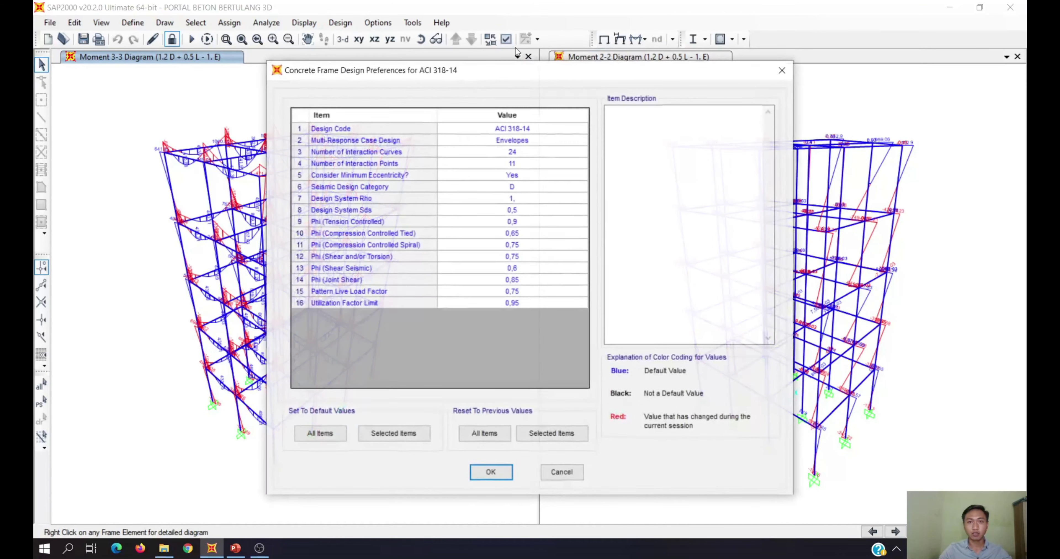
click(522, 130)
click(523, 130)
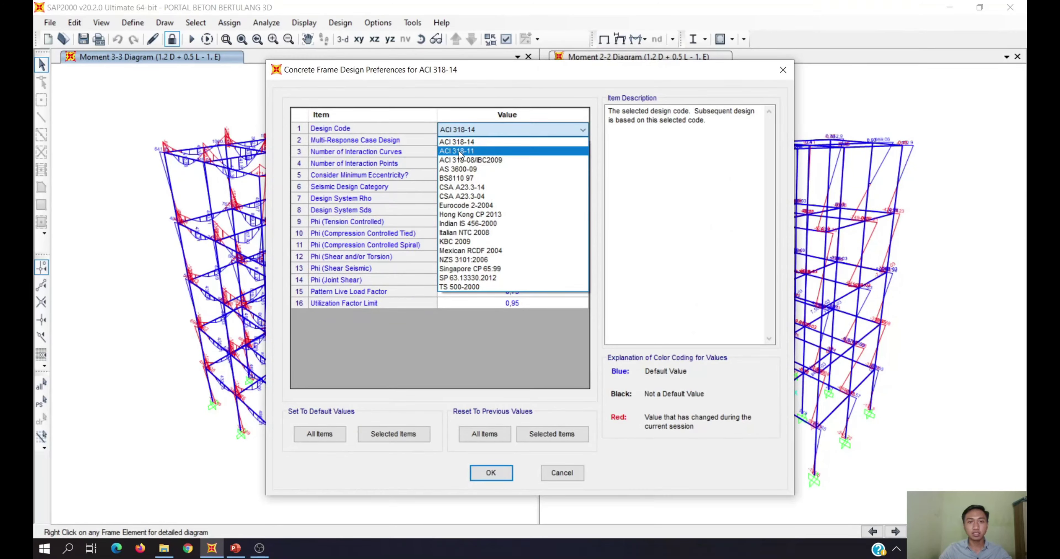
click(467, 151)
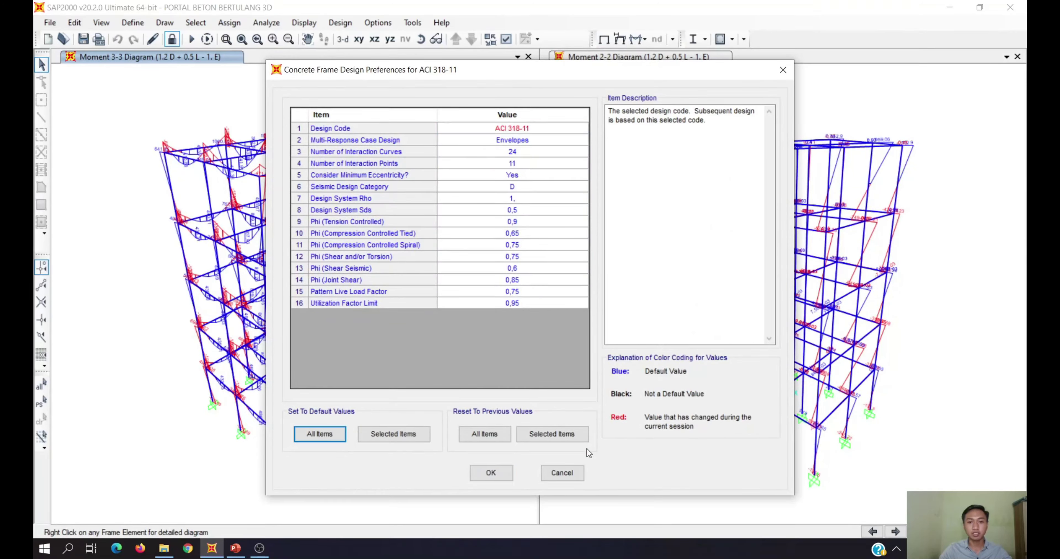
click(489, 472)
Add 1.2 D + 0.5 L - 1. E, 1.2 D + 0.5 L + 1. E and 1.2 D + 1.6 L to the concrete frame design load combinations
click(339, 23)
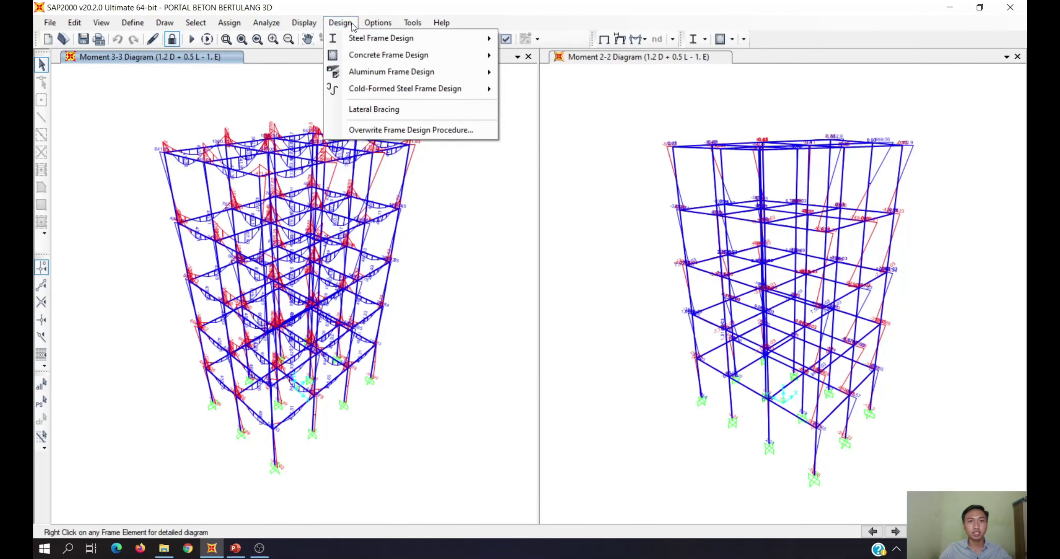
mouse_move(402, 58)
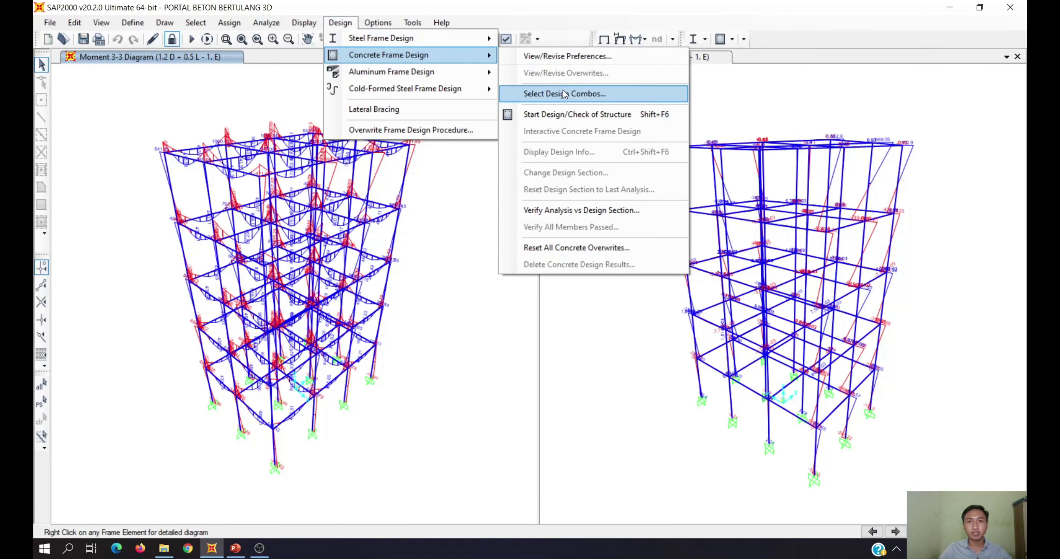
click(580, 93)
click(434, 240)
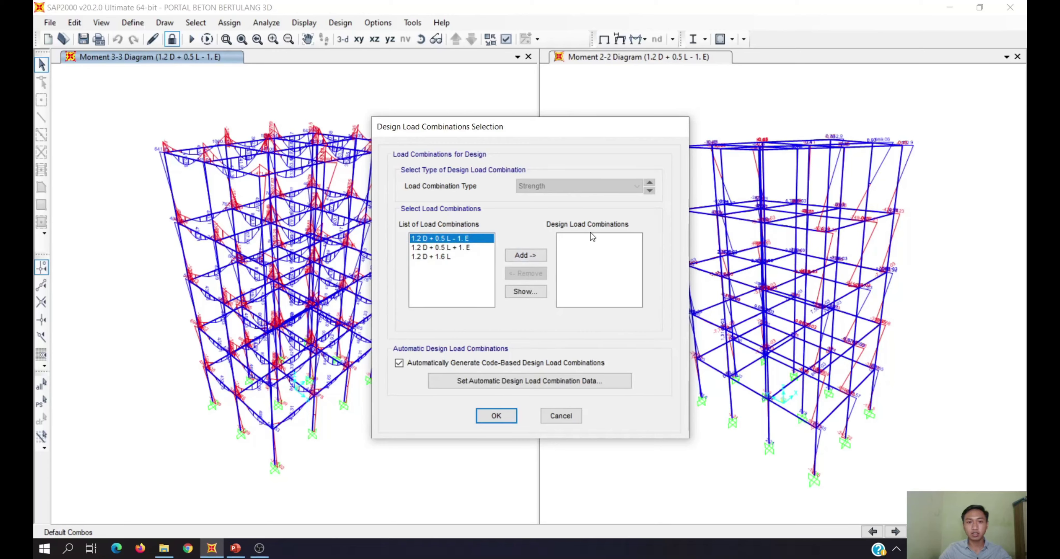
click(540, 255)
click(438, 239)
click(543, 258)
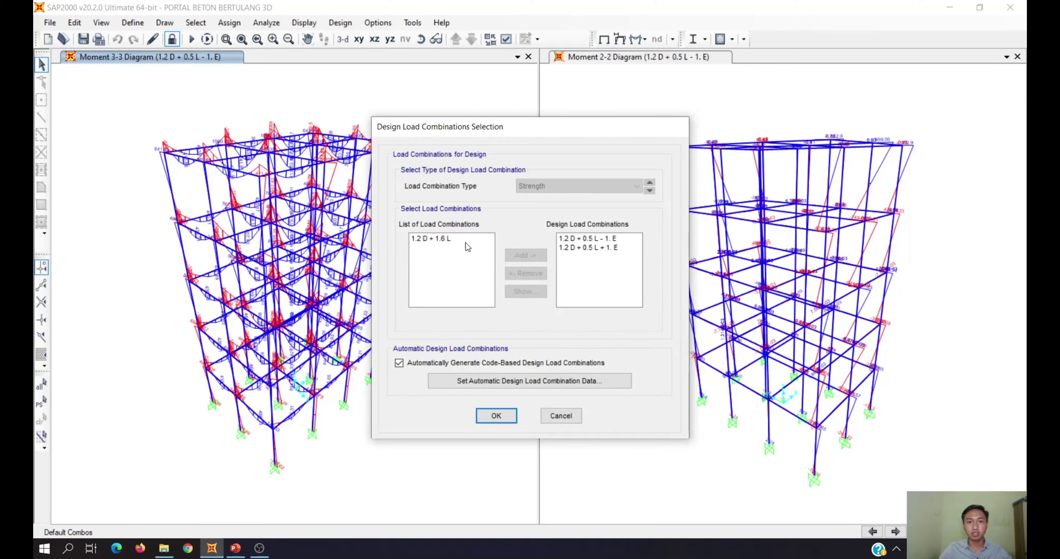
click(465, 240)
click(526, 255)
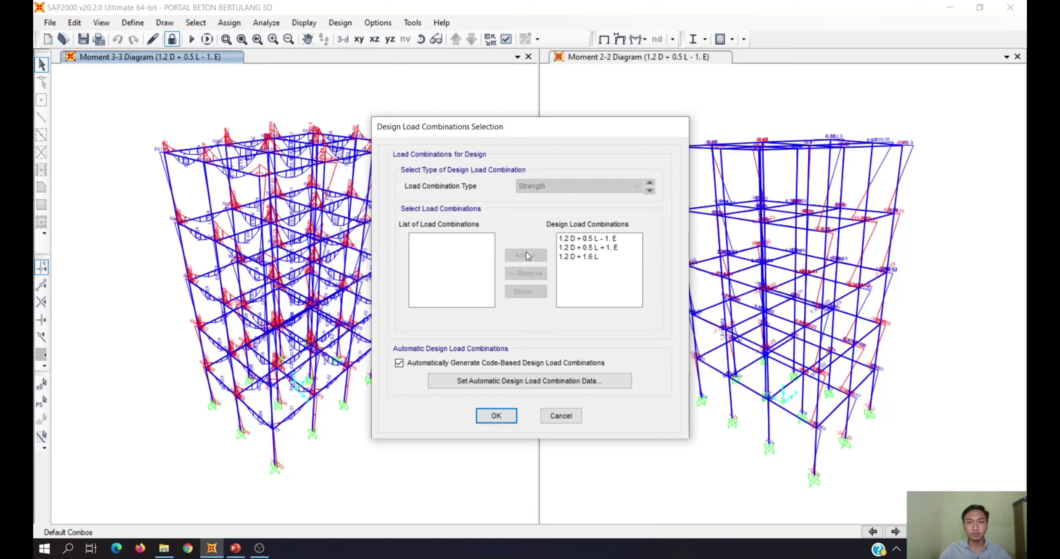
click(496, 416)
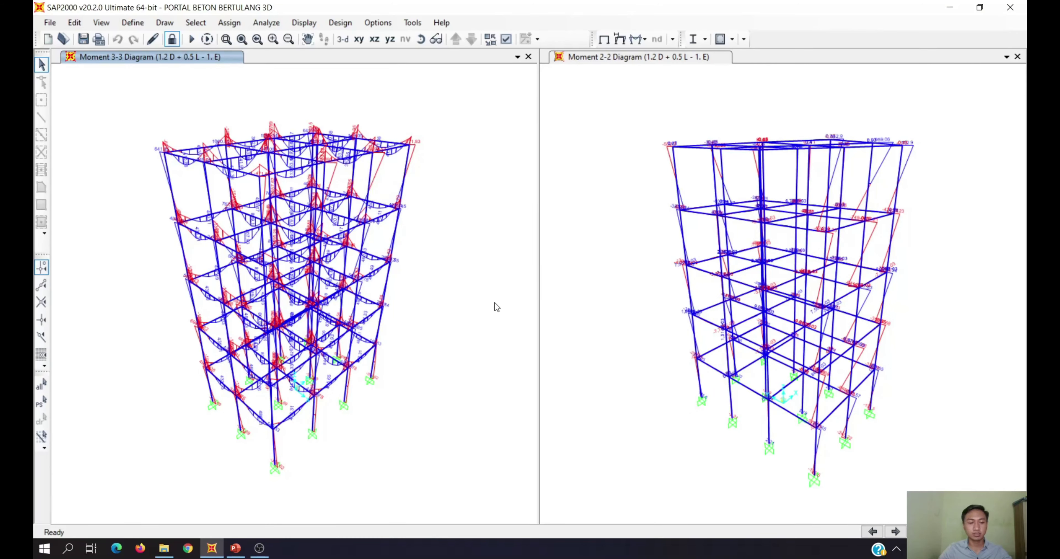
Run the concrete frame design check in the Moment 3-3 window and inspect the longitudinal reinforcing areas in 3D
click(340, 23)
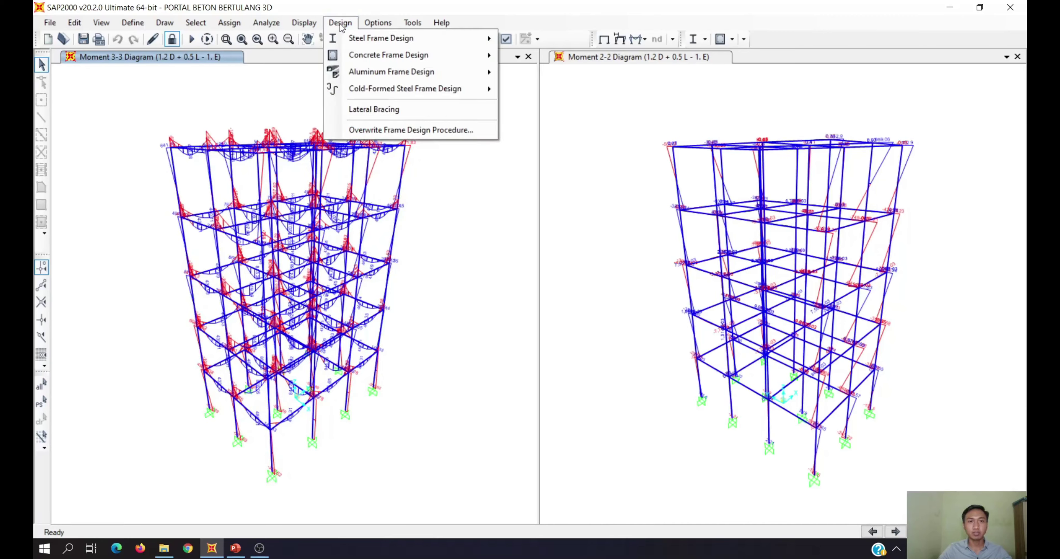
mouse_move(391, 58)
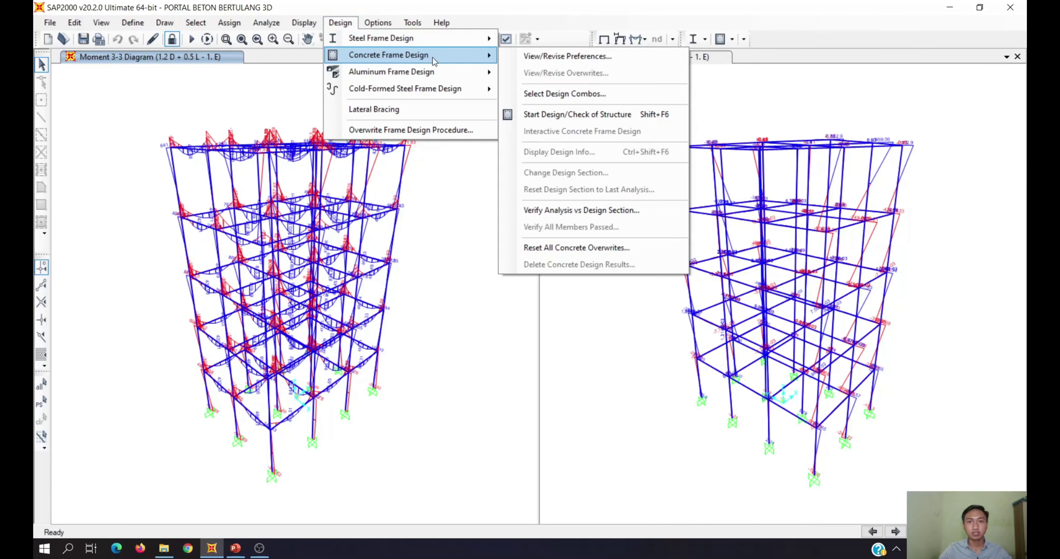
click(567, 115)
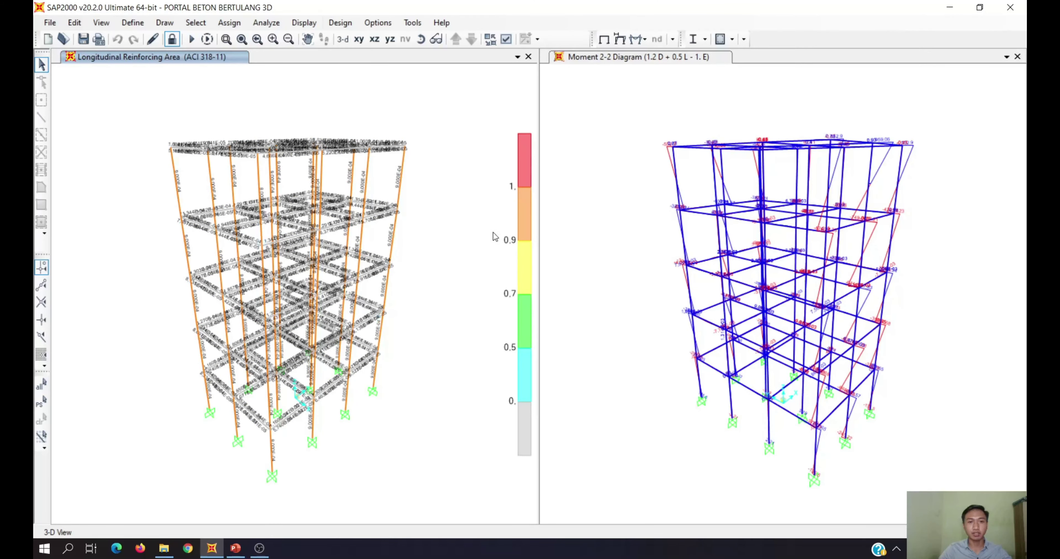
shift+middle_drag(333, 413, 484, 177)
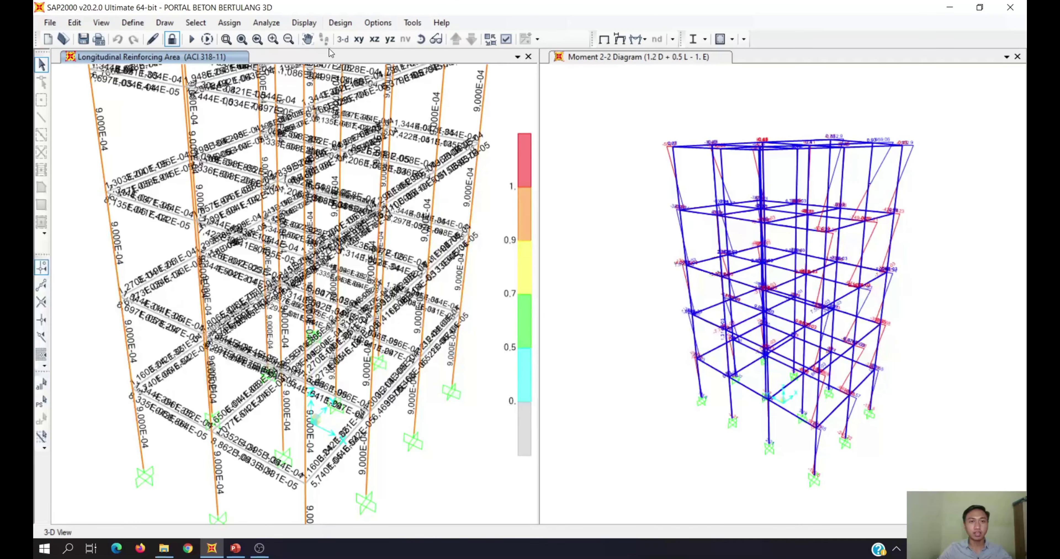
click(342, 40)
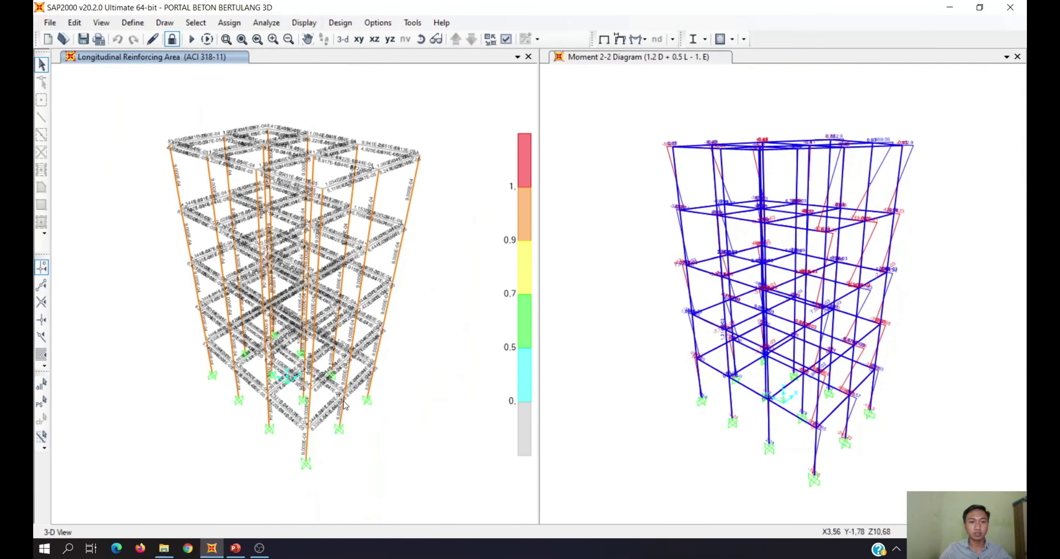
shift+middle_drag(344, 404, 416, 399)
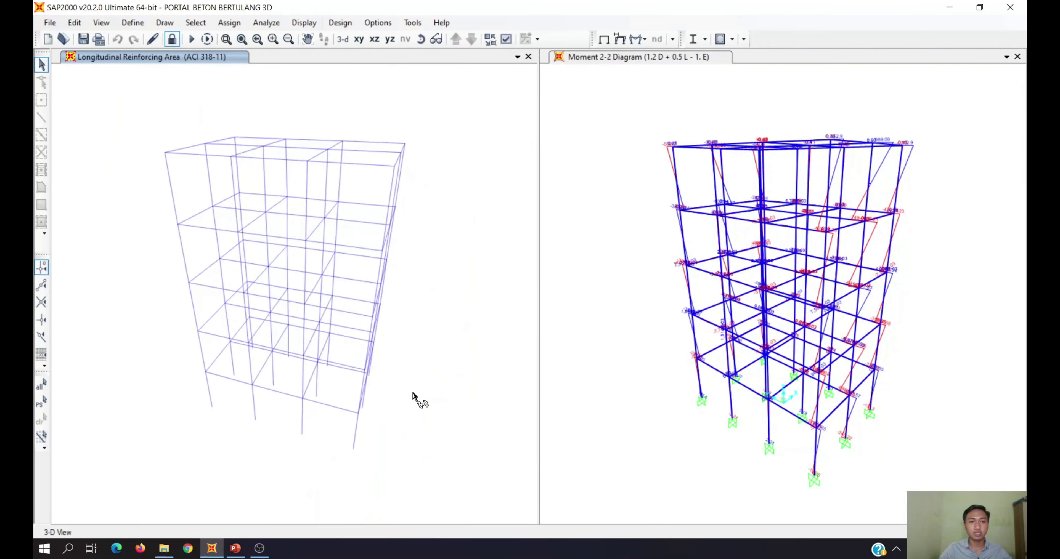
Run the concrete design check again with the Moment 2-2 window active and inspect its longitudinal reinforcing areas from several angles
click(560, 220)
click(341, 23)
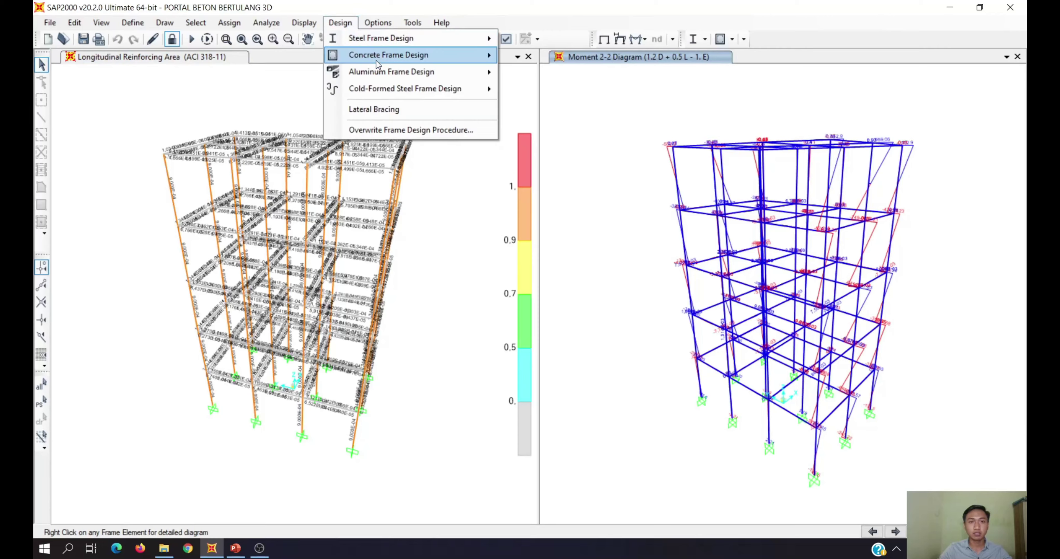
mouse_move(382, 56)
click(543, 113)
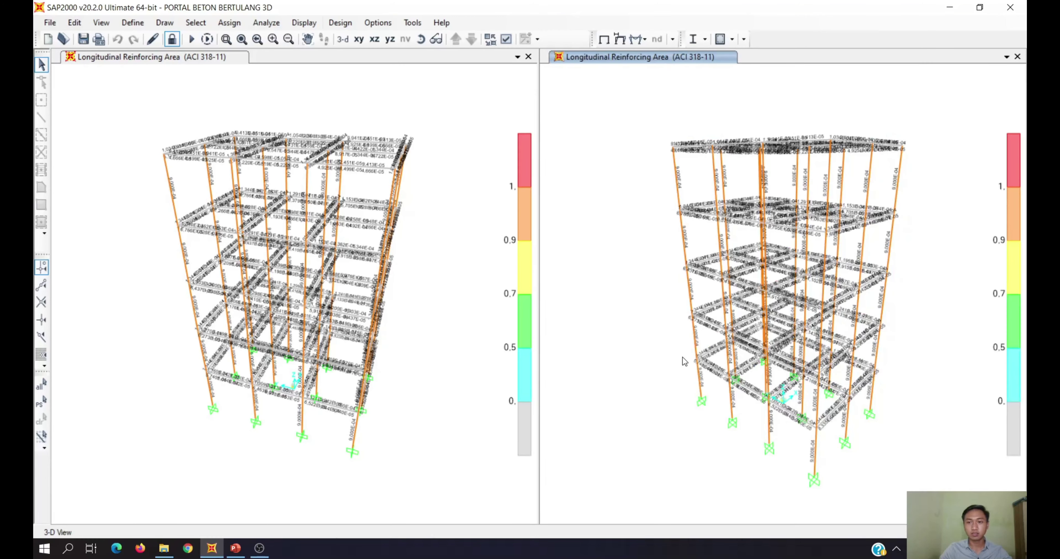
mouse_move(800, 325)
shift+middle_down()
mouse_move(905, 328)
mouse_move(896, 334)
mouse_move(861, 267)
mouse_move(897, 296)
mouse_move(776, 288)
mouse_move(833, 261)
shift+middle_up()
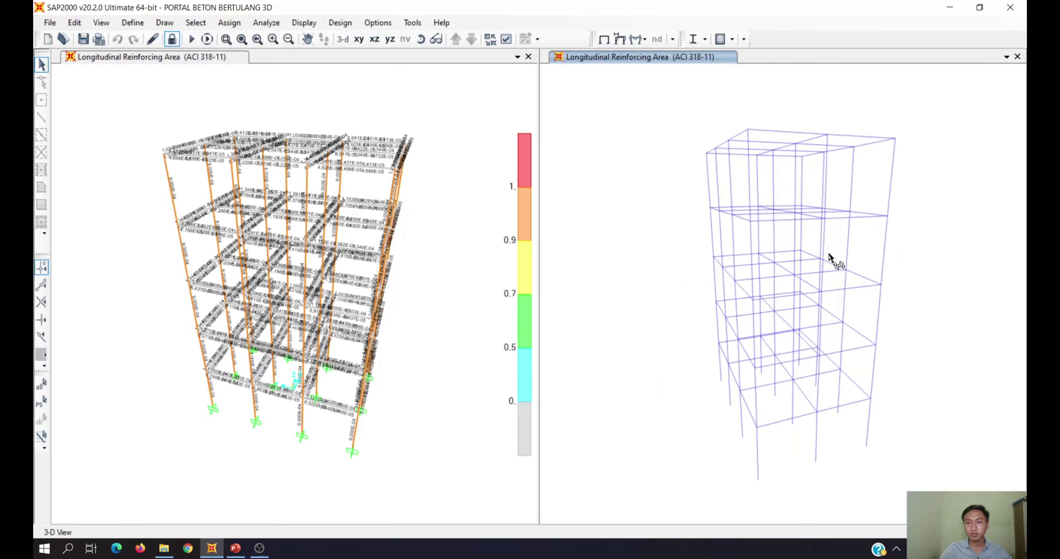
shift+middle_drag(896, 342, 828, 353)
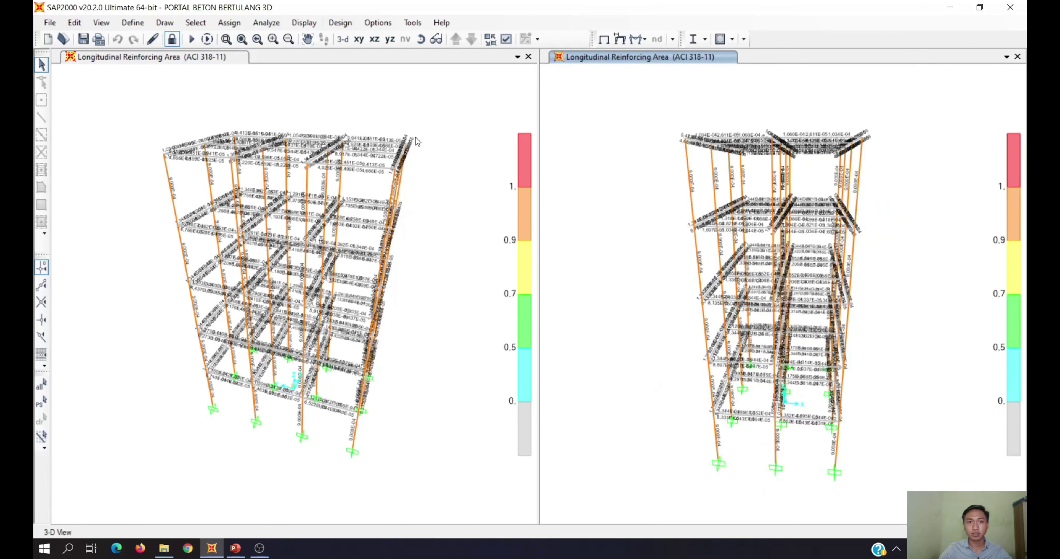
Verify whether all concrete frame members pass the design check and dismiss the result
click(473, 156)
click(340, 22)
mouse_move(459, 60)
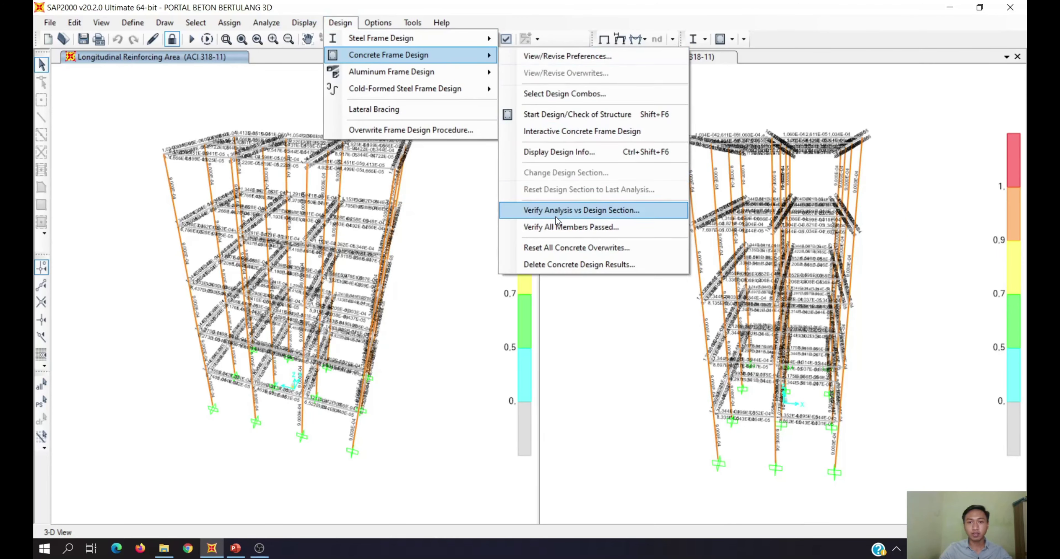
click(557, 234)
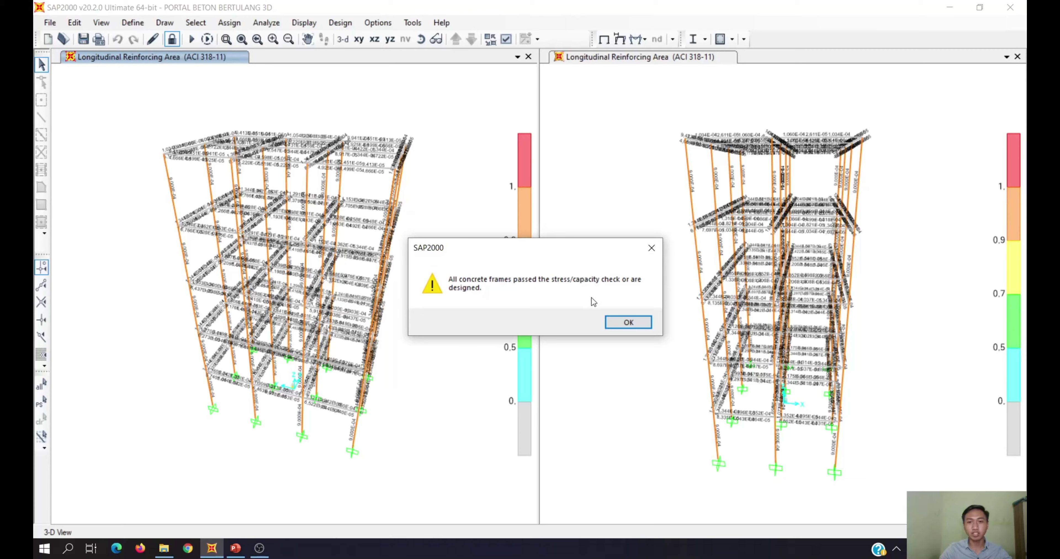
key(Return)
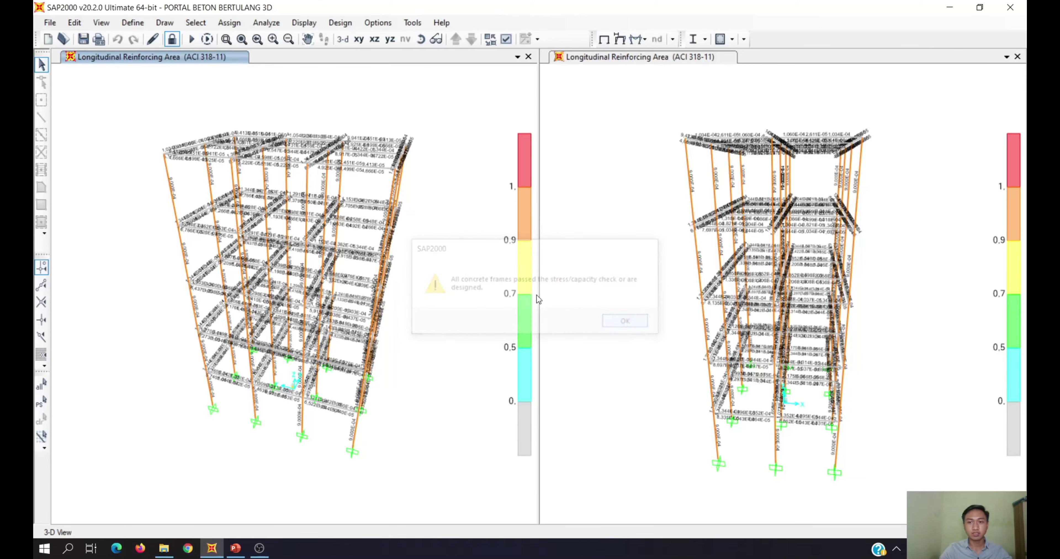
click(607, 227)
Open the design information of a top-storey K 30x30 column, review its reinforcement for all combinations and close it
click(343, 139)
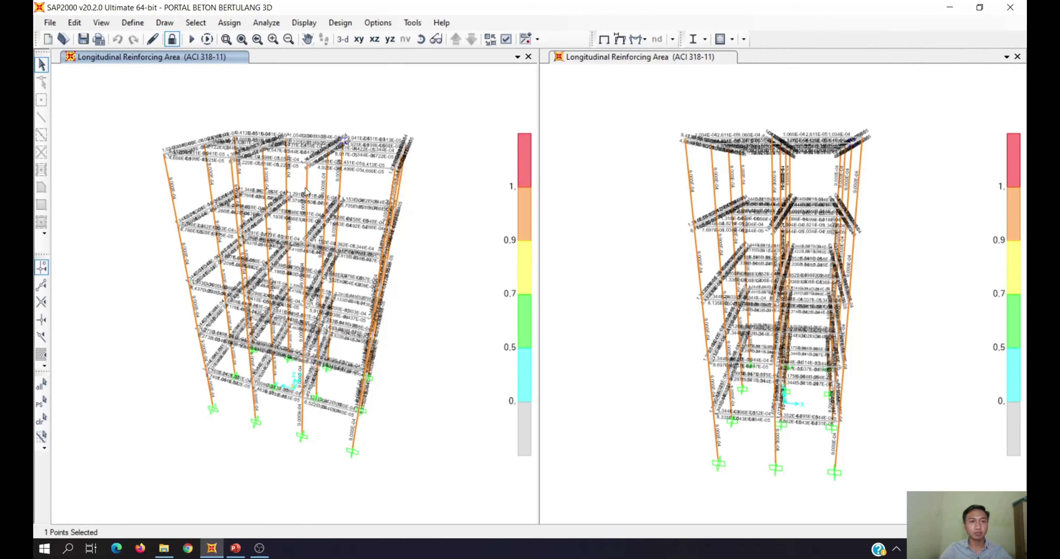
shift+middle_drag(409, 258, 311, 193)
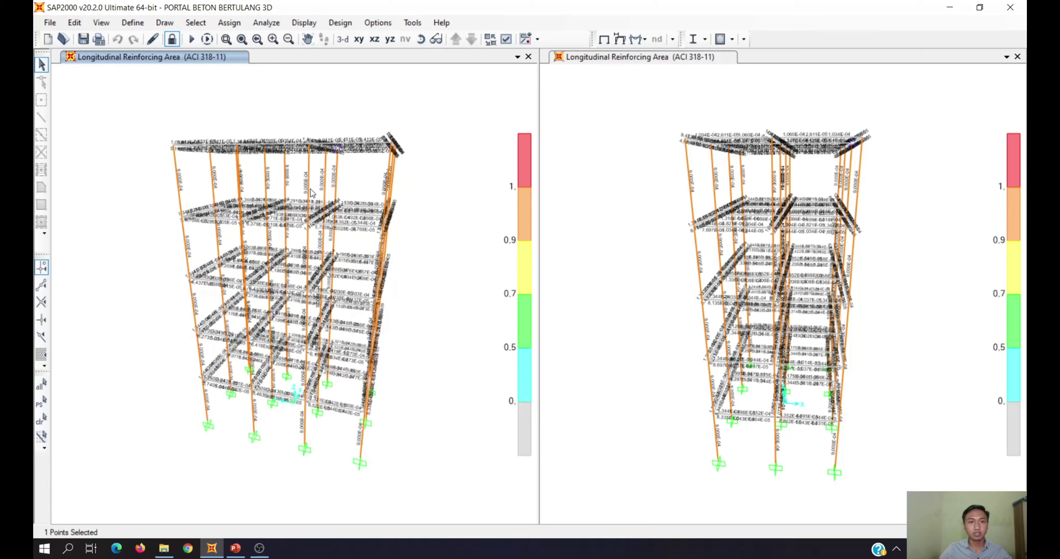
right_click(310, 188)
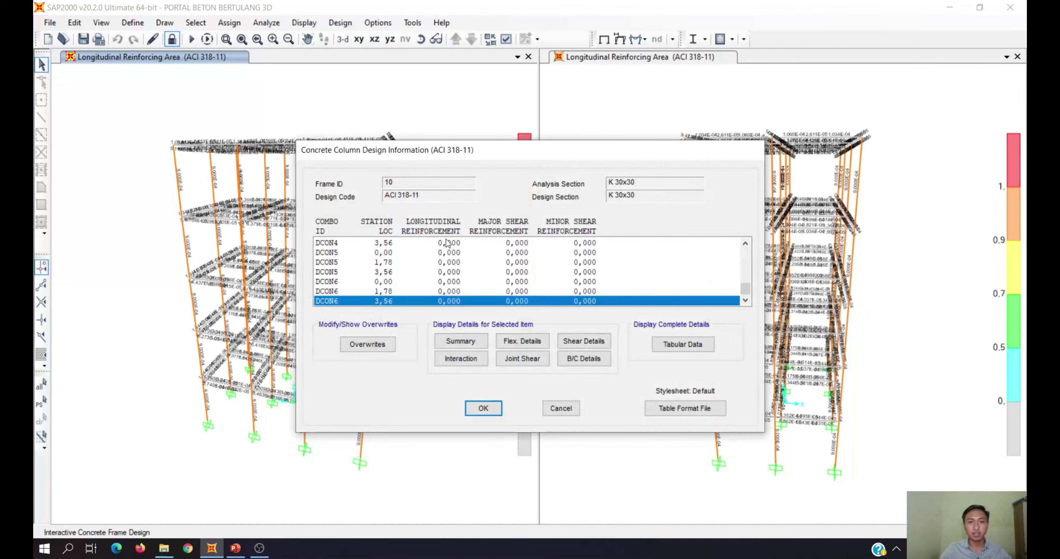
scroll(362, 258, up, 10)
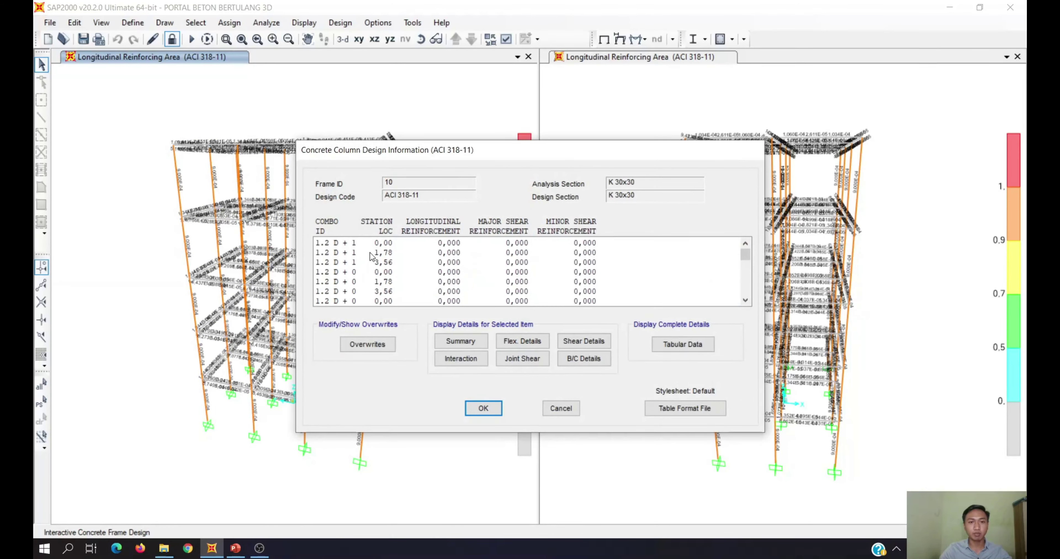
scroll(372, 257, down, 10)
scroll(365, 277, up, 10)
click(482, 408)
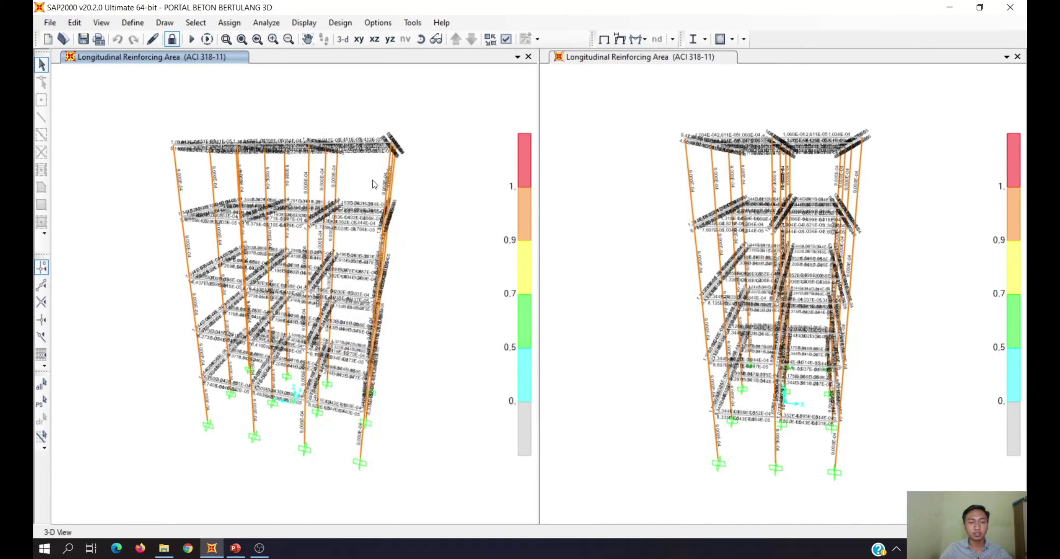
Create the analysis report as a rich text file named REPORT PORTAL 3D in the BETON BERTULANG 3D folder
middle_drag(440, 296, 190, 146)
middle_drag(315, 188, 374, 167)
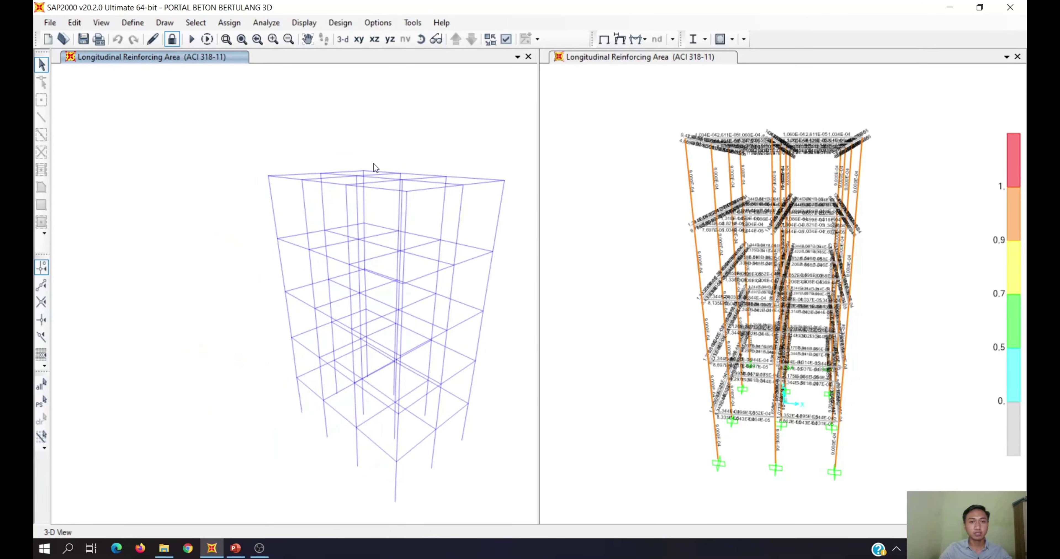
click(50, 24)
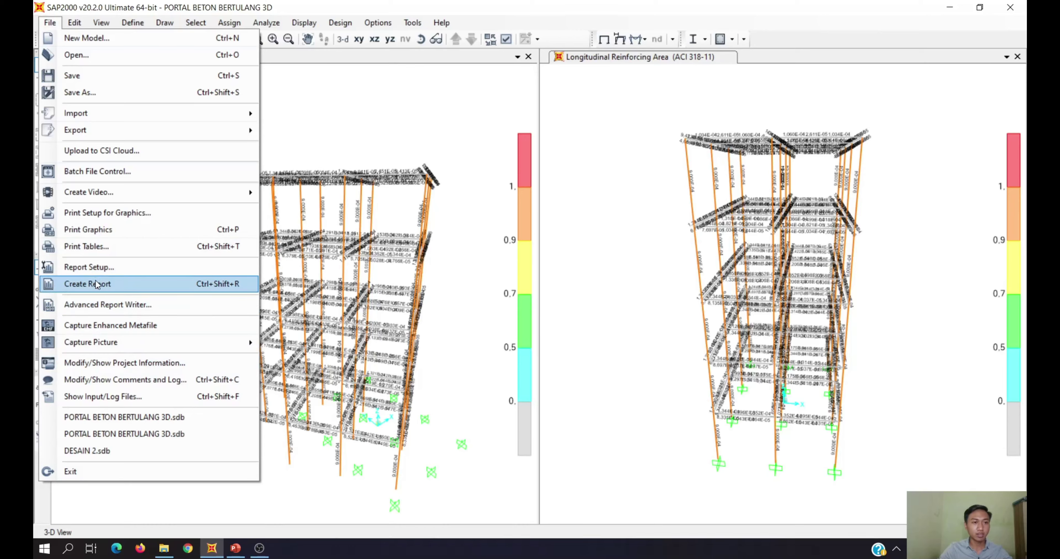
click(97, 288)
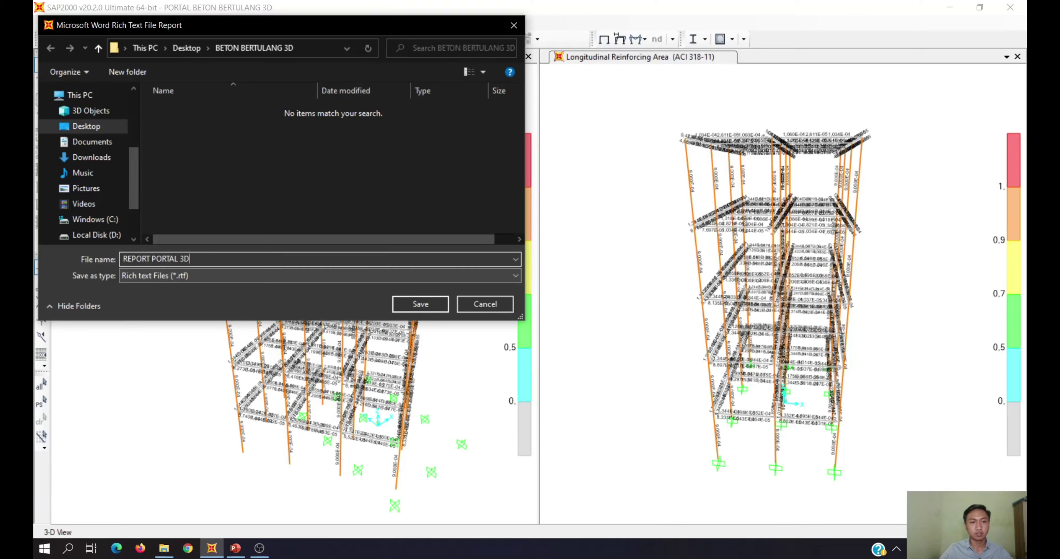
click(419, 304)
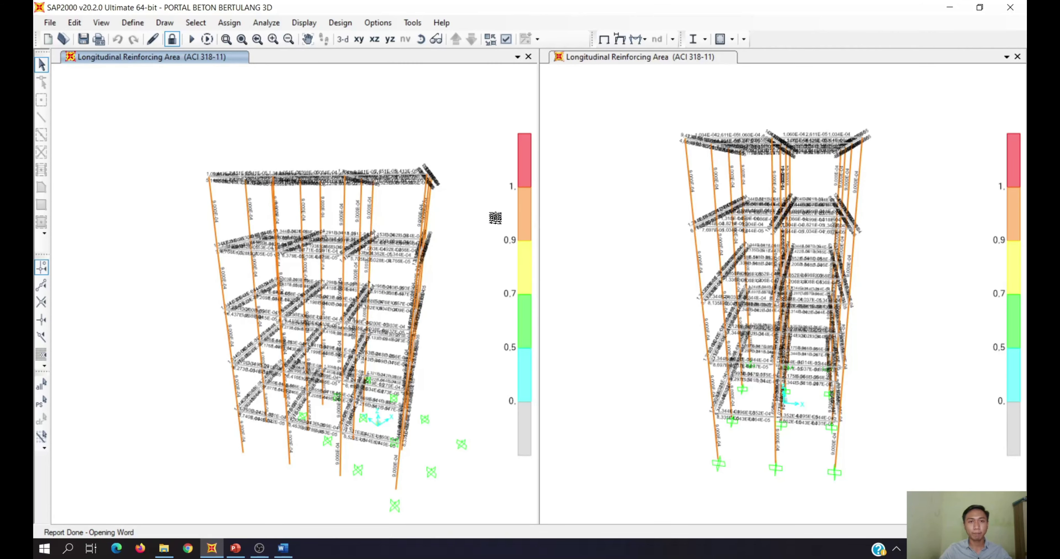
Switch to Word and look through the generated report's cover, lists of figures and tables, model figure and joint coordinates
click(284, 549)
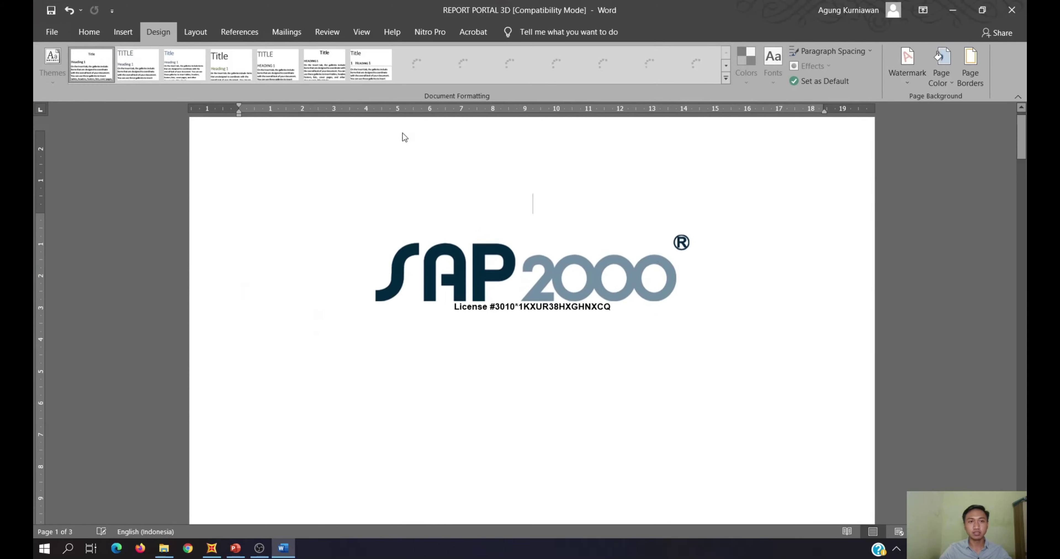
scroll(456, 244, down, 15)
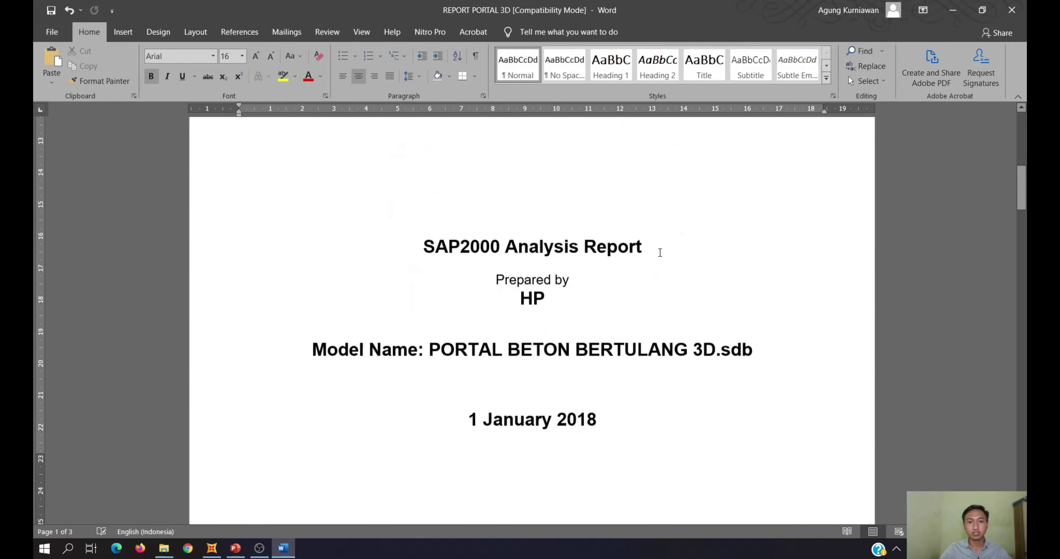
scroll(456, 244, down, 15)
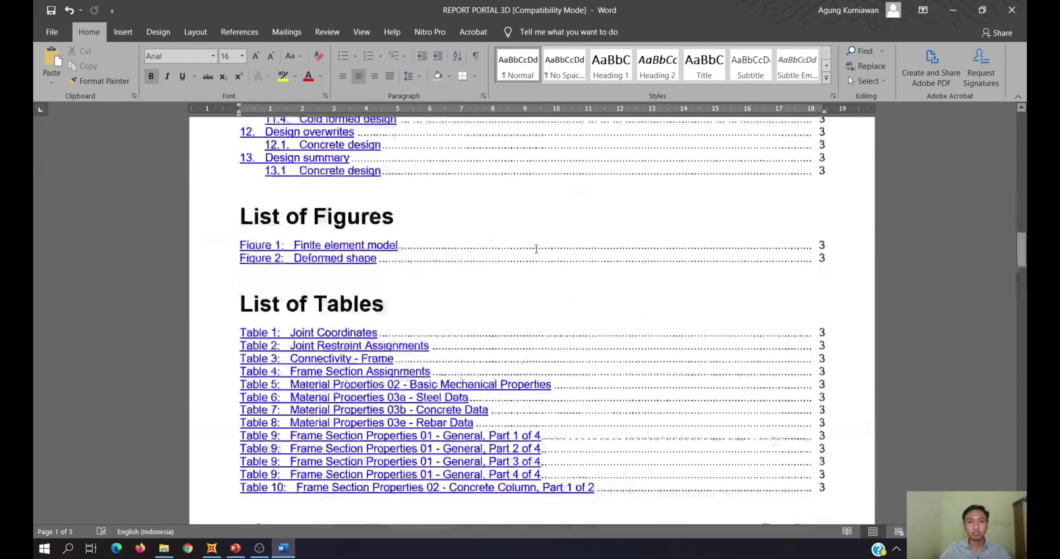
scroll(707, 253, down, 15)
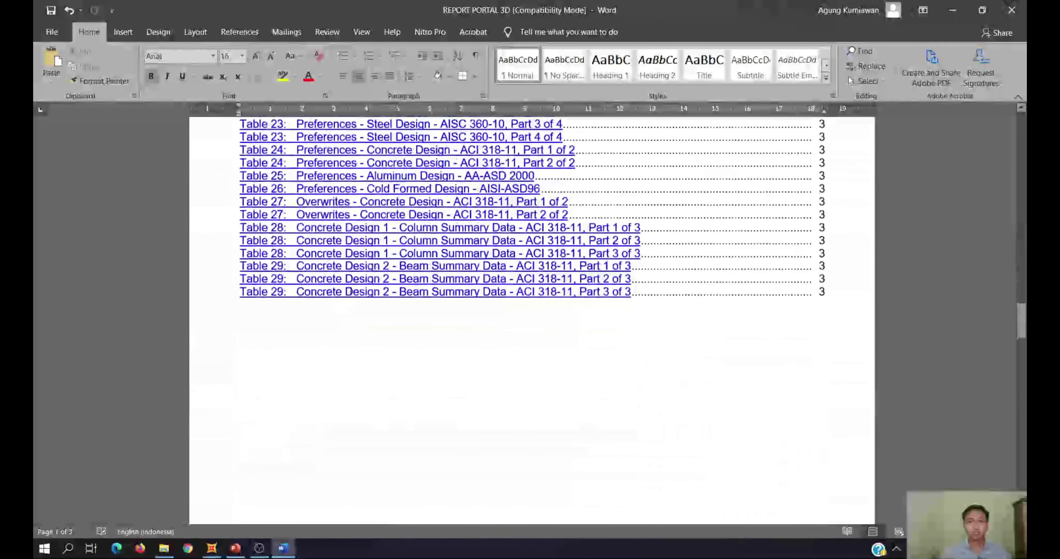
scroll(462, 314, down, 15)
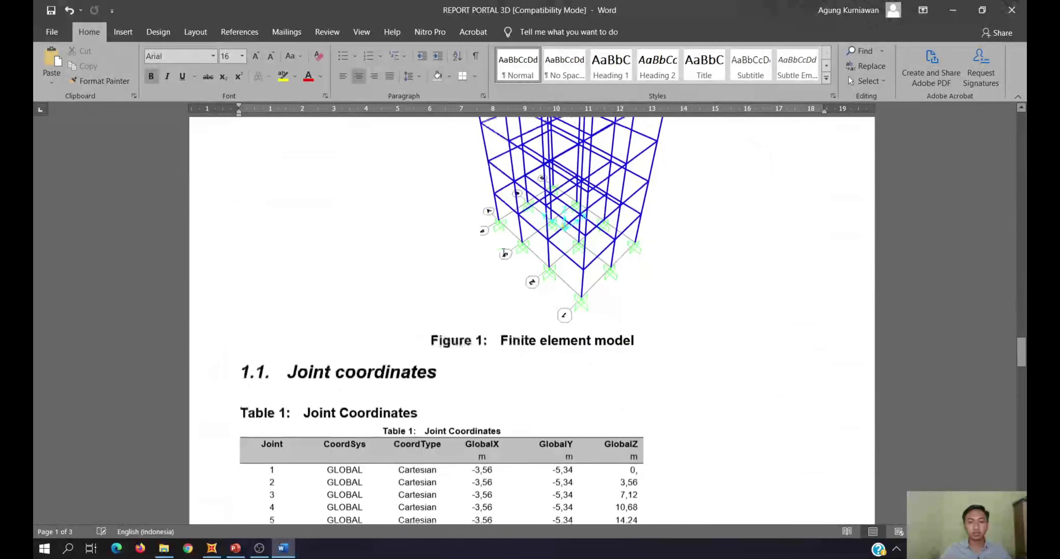
scroll(494, 258, down, 15)
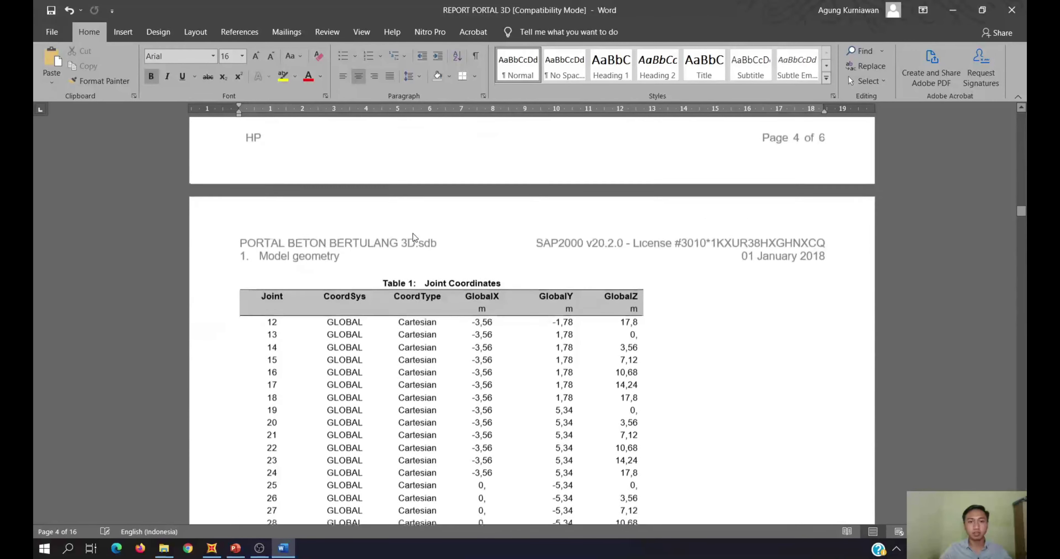
scroll(430, 255, down, 3)
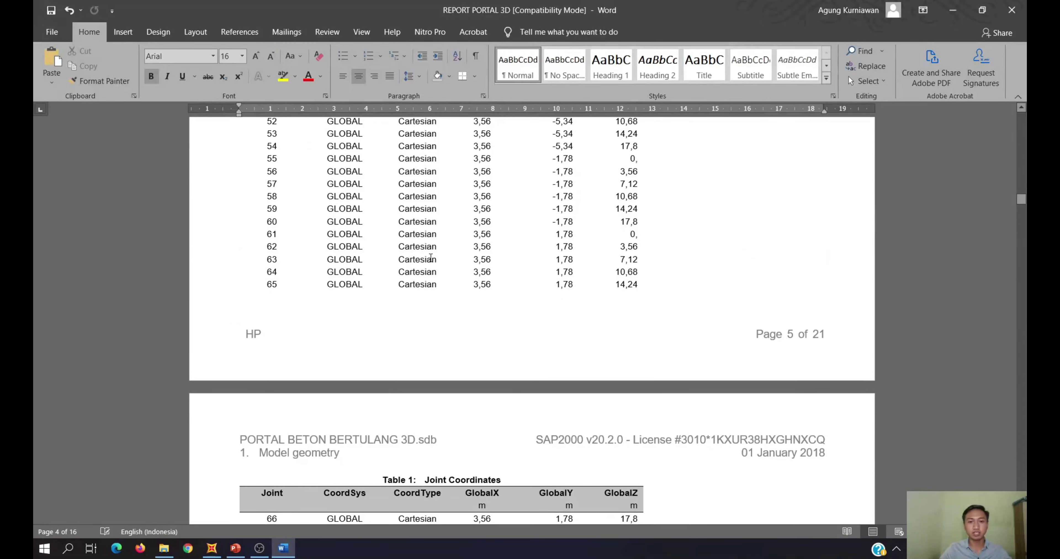
Review the report's remaining joint coordinates, the frame connectivity table and the start of the frame section assignments
scroll(431, 257, down, 20)
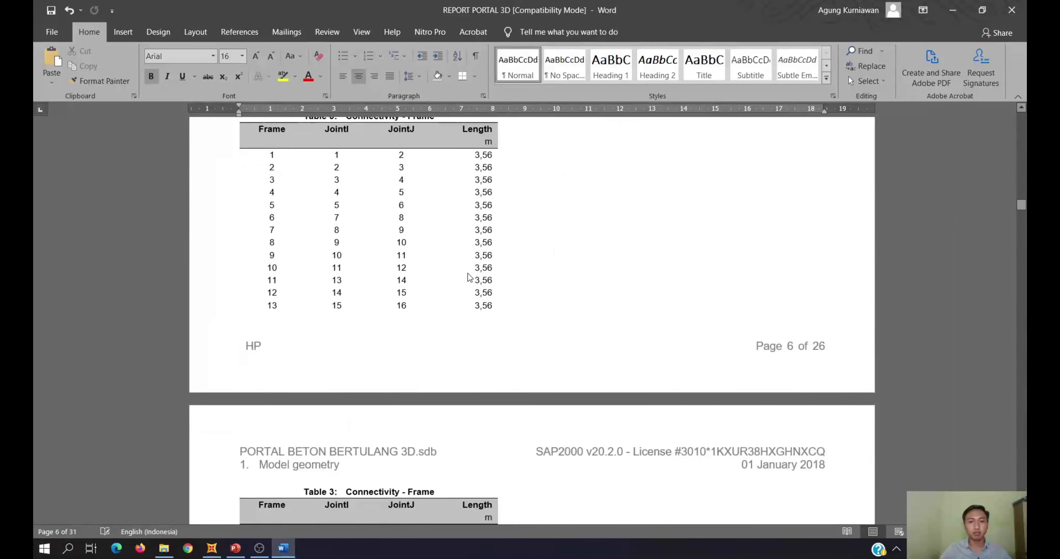
scroll(469, 277, down, 20)
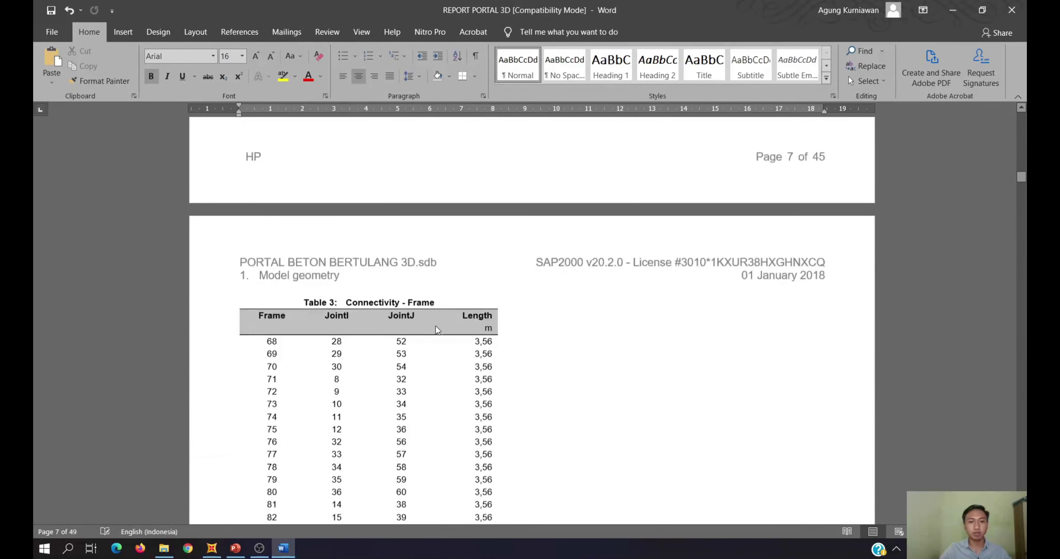
scroll(407, 332, down, 4)
scroll(382, 356, down, 15)
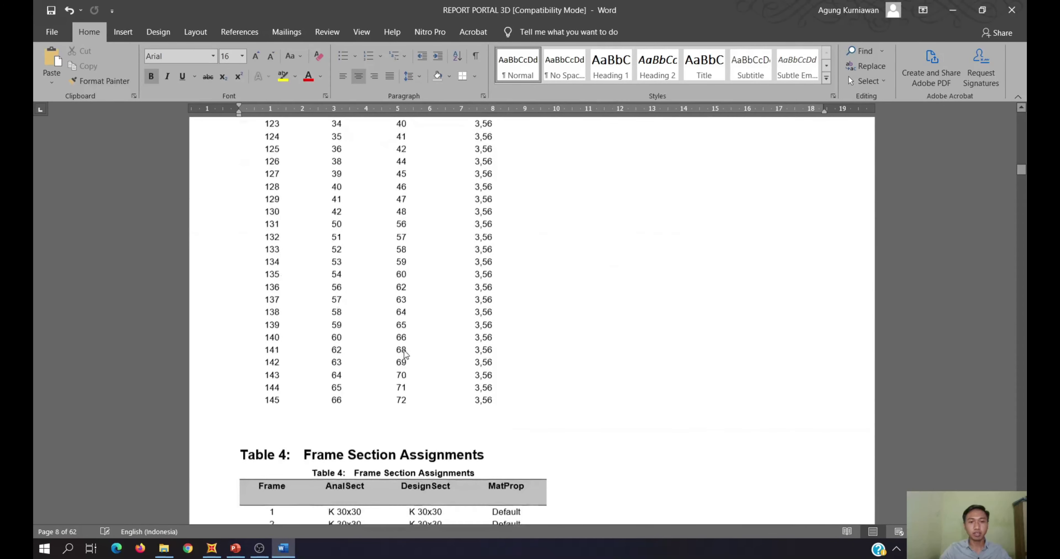
Examine the report's load combination definitions and the structure results with the deformed shape and assembled joint masses
drag(1021, 167, 1022, 199)
scroll(556, 338, down, 7)
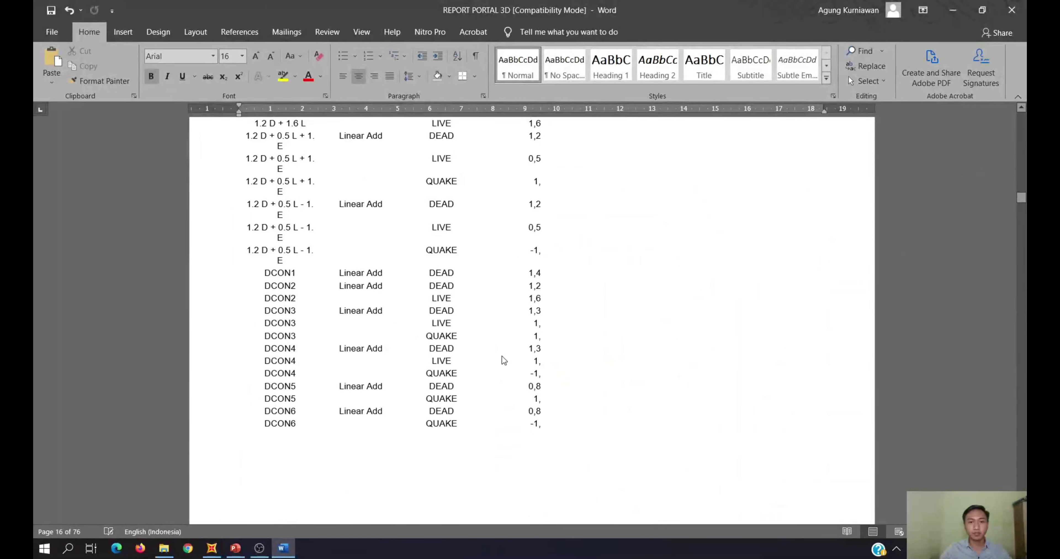
scroll(730, 295, down, 10)
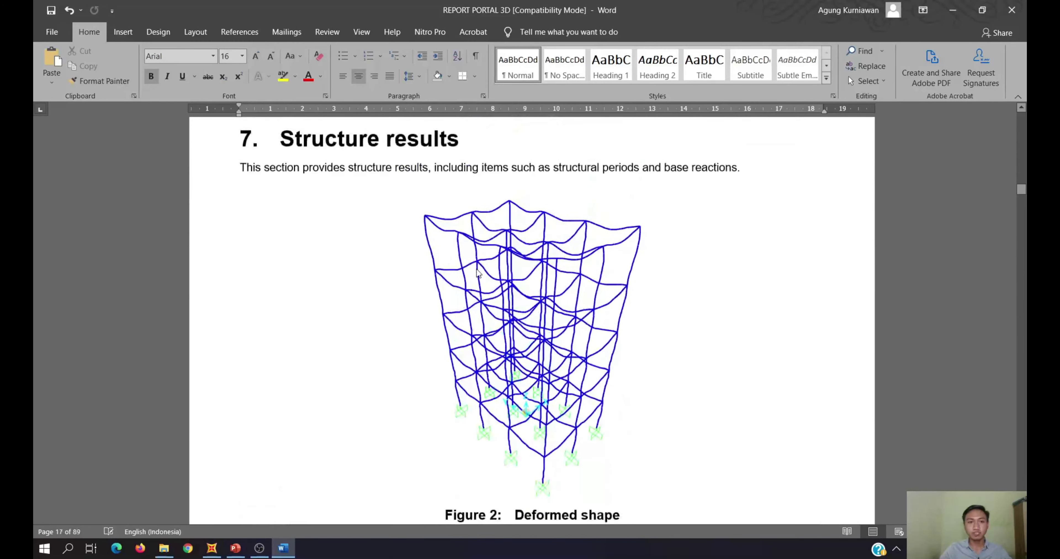
scroll(777, 273, down, 17)
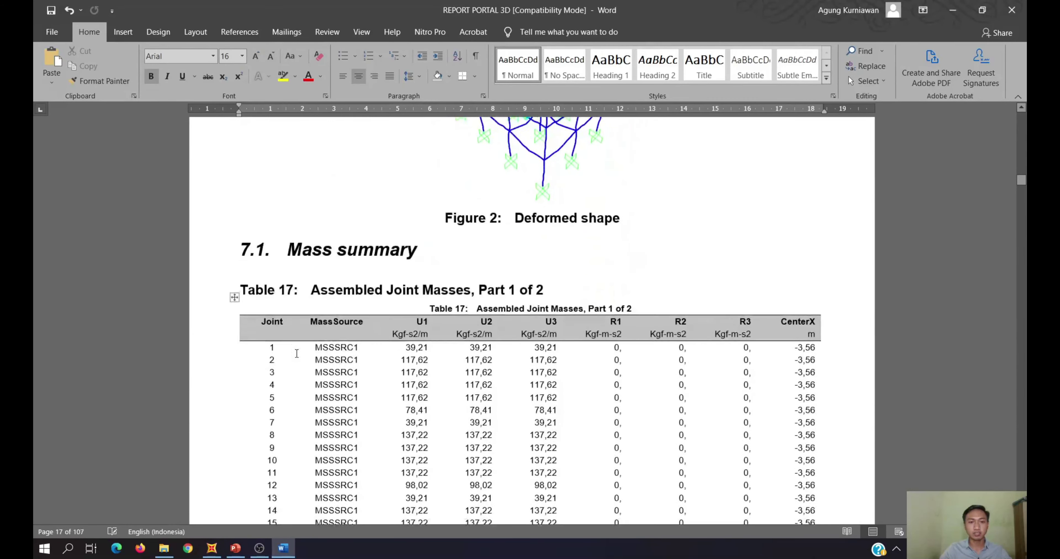
scroll(778, 273, down, 1)
Check the report's final design message pages and its opening cover and contents, and switch back to SAP2000
drag(1021, 180, 1025, 509)
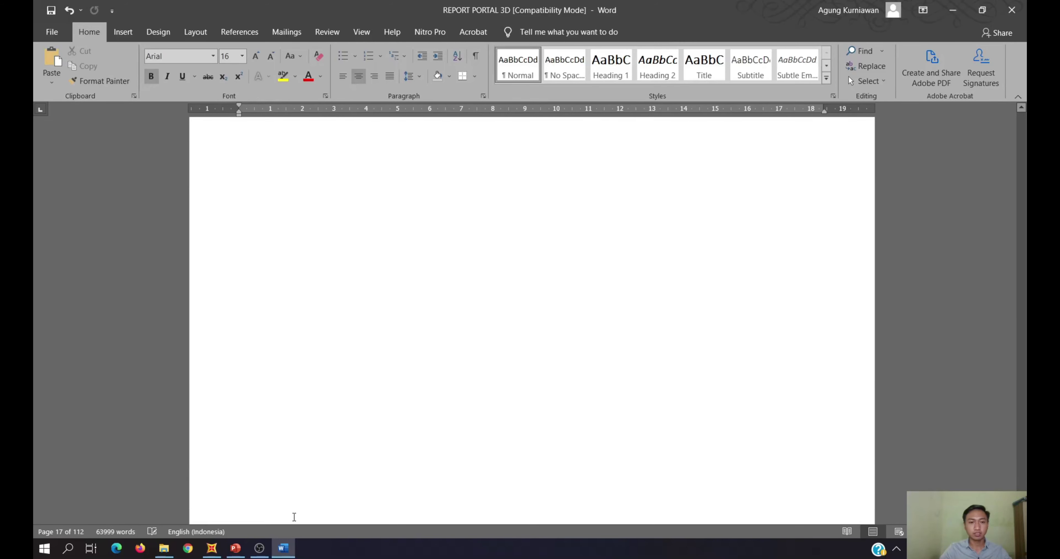
scroll(426, 362, up, 20)
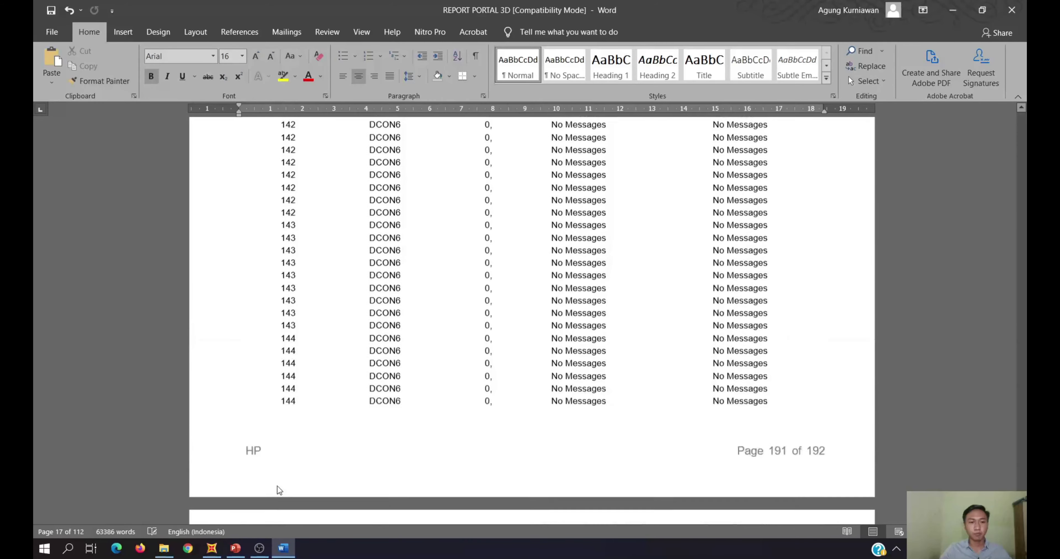
drag(1020, 234, 1020, 127)
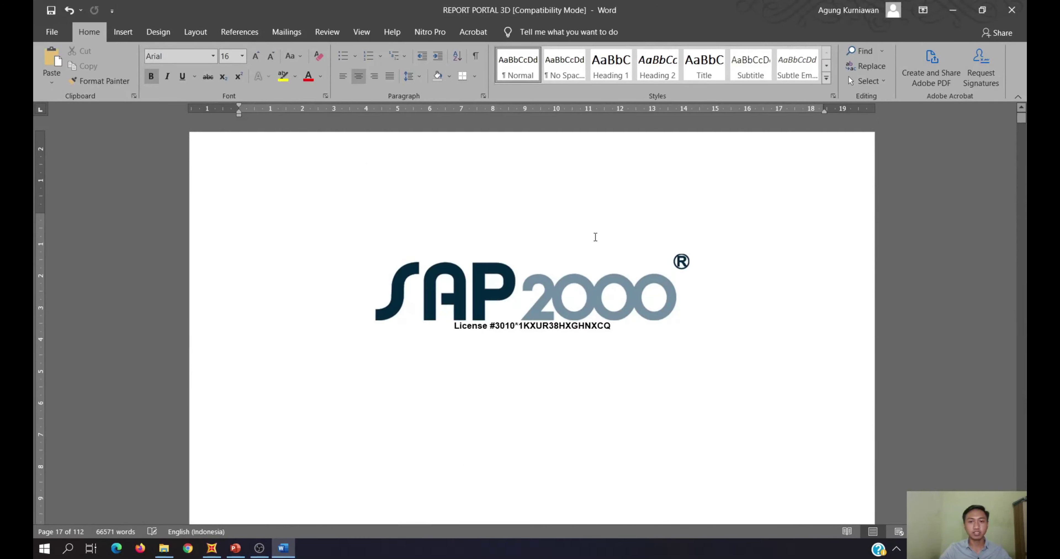
scroll(590, 246, down, 4)
scroll(360, 436, down, 10)
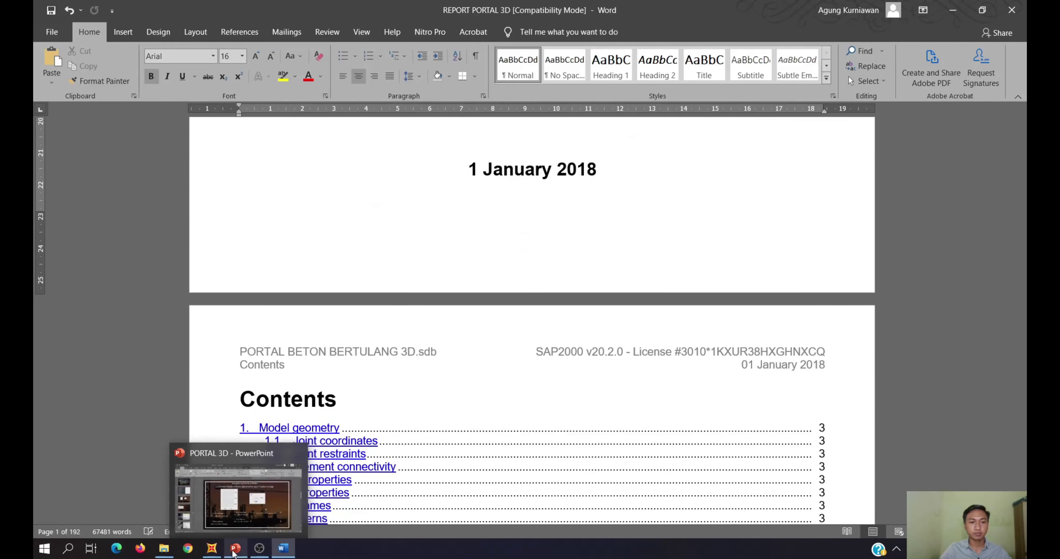
click(212, 550)
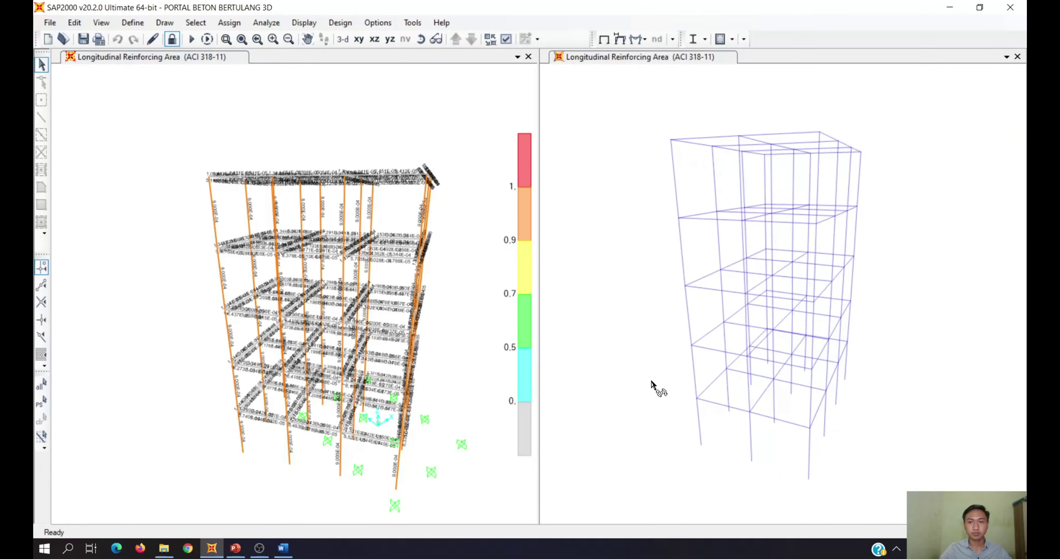